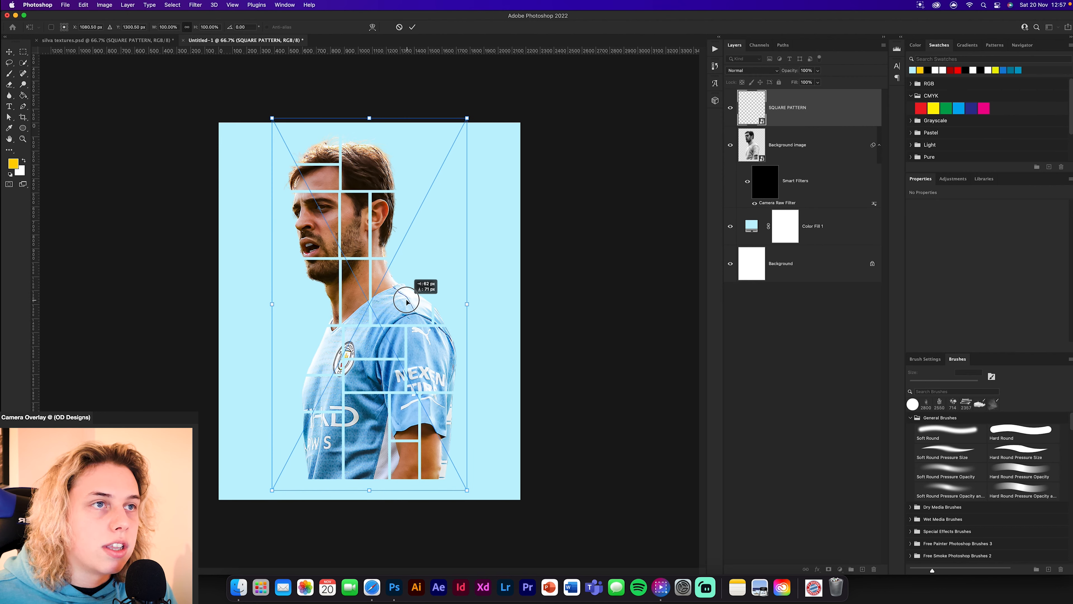
Apply the repositioning of the square pattern over the player.
{"action": "left_click", "coordinate": [412, 27]}
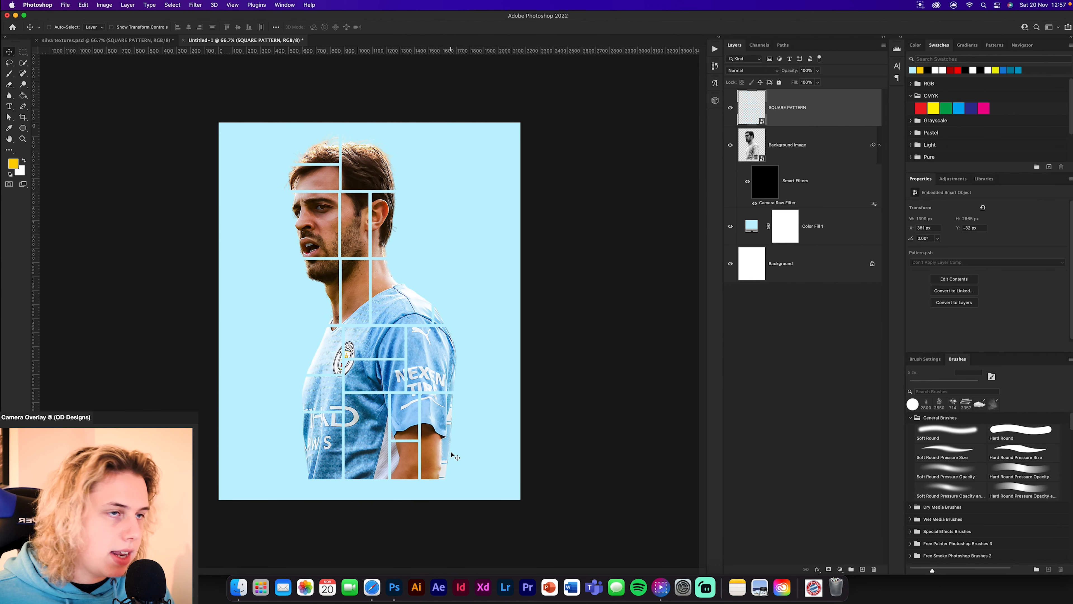
Activate the Background image's smart filter mask and shrink the hard round brush to 80 px.
{"action": "key", "text": "super+equal"}
{"action": "key", "text": "super+equal"}
{"action": "scroll", "coordinate": [430, 289], "scroll_direction": "down", "scroll_amount": 1}
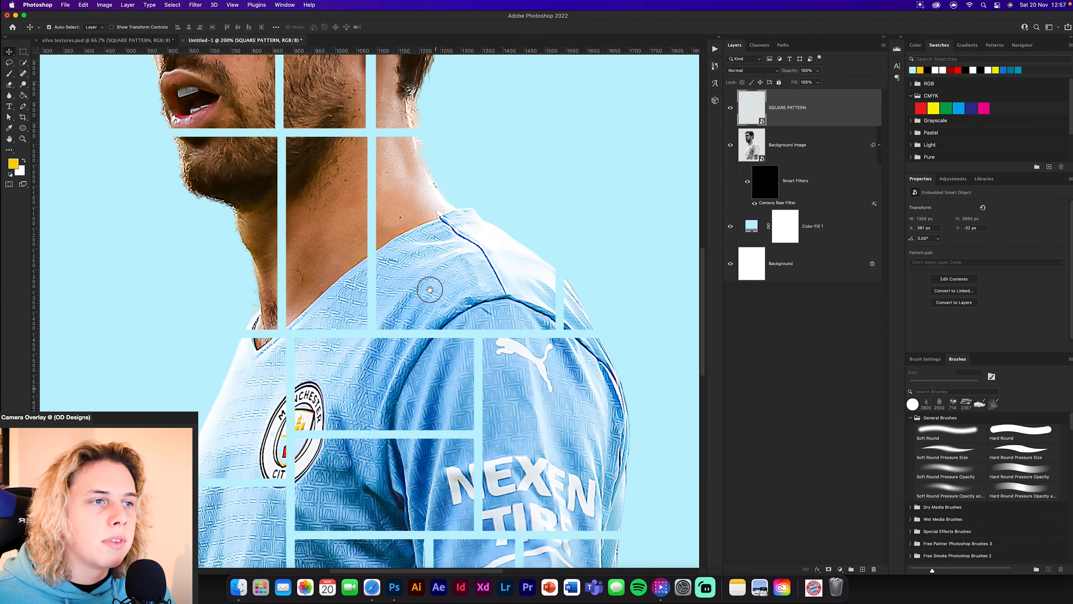
{"action": "scroll", "coordinate": [429, 290], "scroll_direction": "down", "scroll_amount": 3}
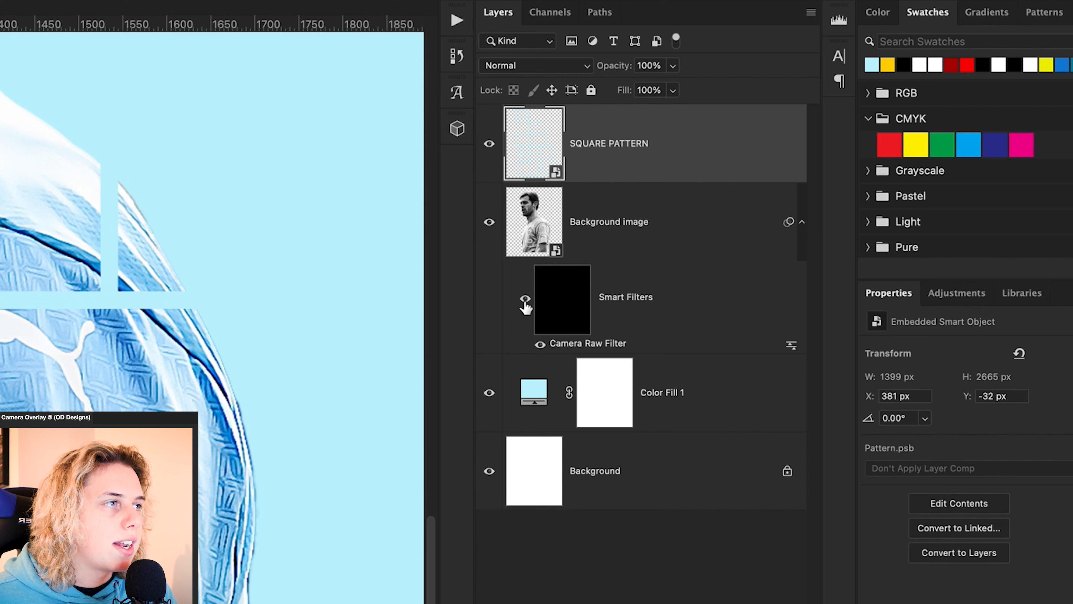
{"action": "left_click", "coordinate": [558, 298]}
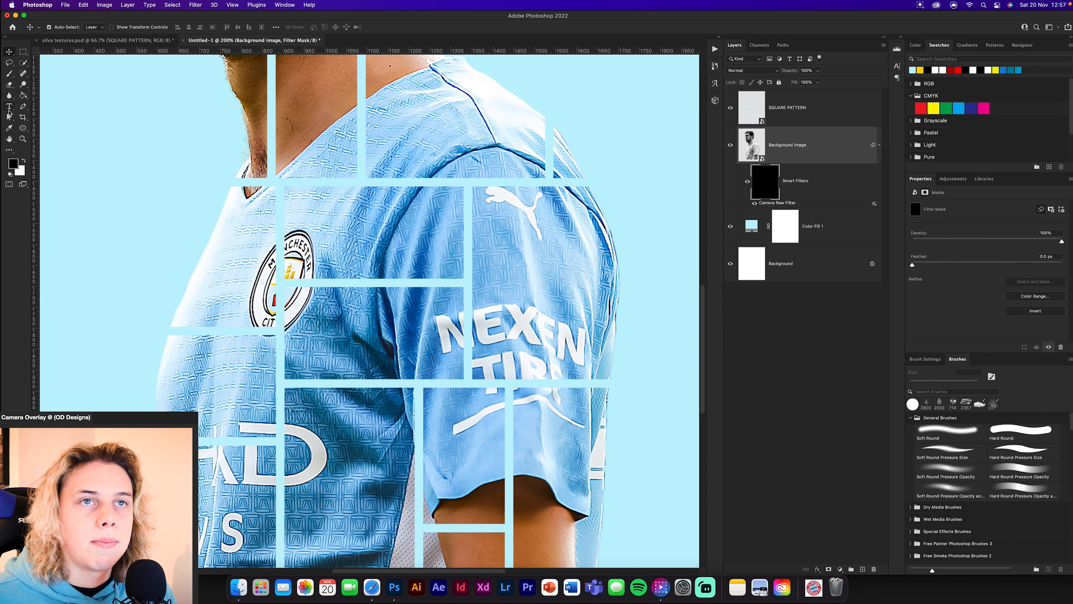
{"action": "left_click", "coordinate": [9, 73]}
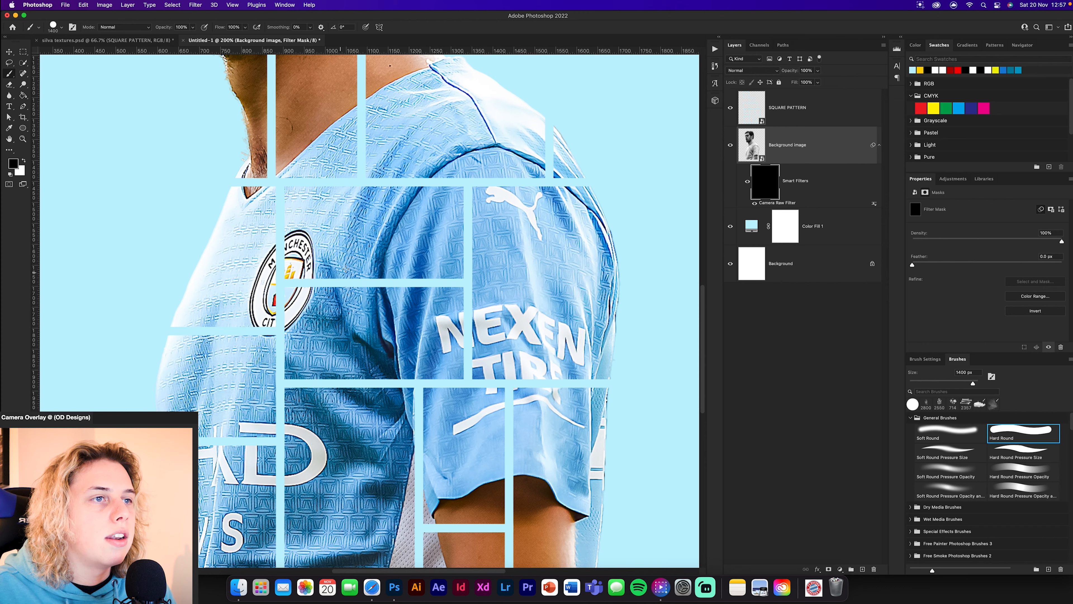
{"action": "key", "text": "bracketleft"}
{"action": "key", "text": "bracketleft"}
{"action": "key", "text": "bracketleft"}
{"action": "key", "text": "bracketleft"}
{"action": "key", "text": "bracketleft"}
{"action": "key", "text": "bracketleft"}
{"action": "key", "text": "bracketleft"}
{"action": "key", "text": "bracketleft"}
{"action": "key", "text": "bracketleft"}
{"action": "key", "text": "bracketleft"}
{"action": "key", "text": "bracketleft"}
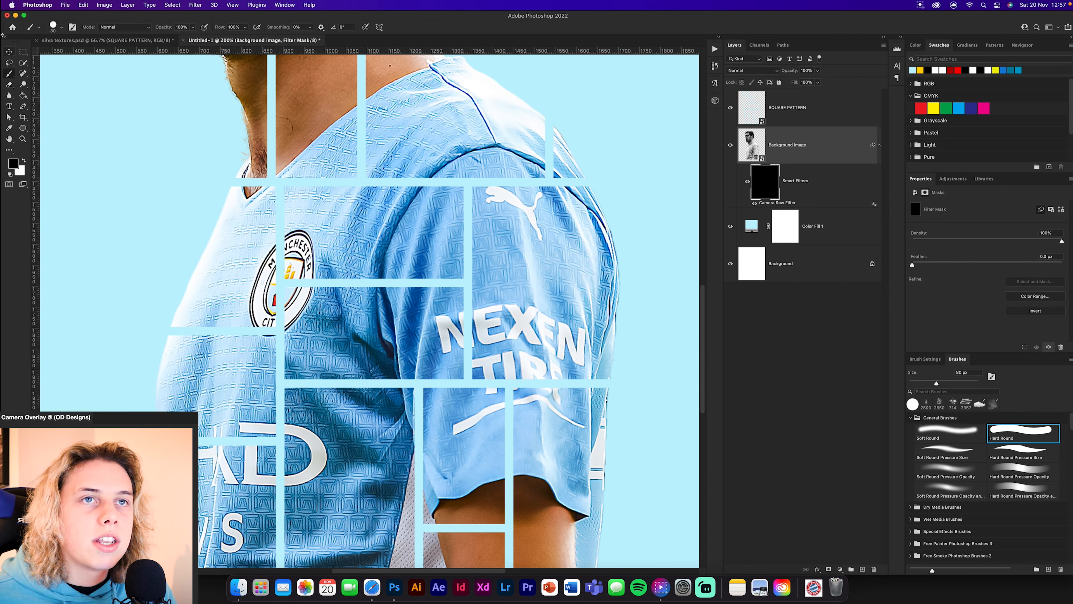
Paint white on the filter mask over the marquee-selected chest cell beside the club badge, deselect, and paint the small outer shoulder cell too.
{"action": "left_click", "coordinate": [23, 52]}
{"action": "left_click_drag", "start_coordinate": [281, 186], "coordinate": [466, 288]}
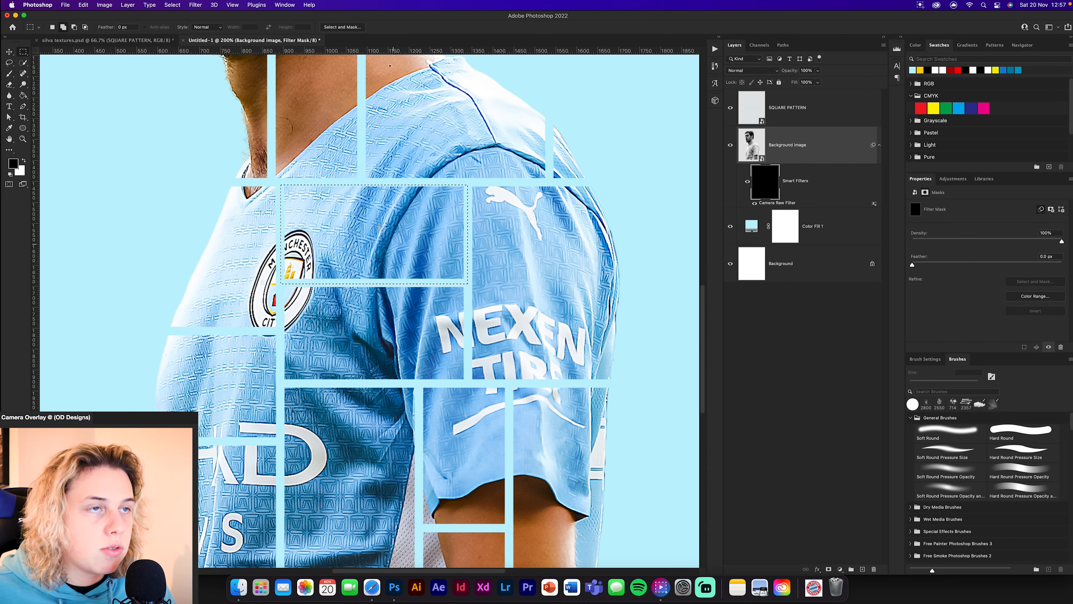
{"action": "key", "text": "b"}
{"action": "key", "text": "x"}
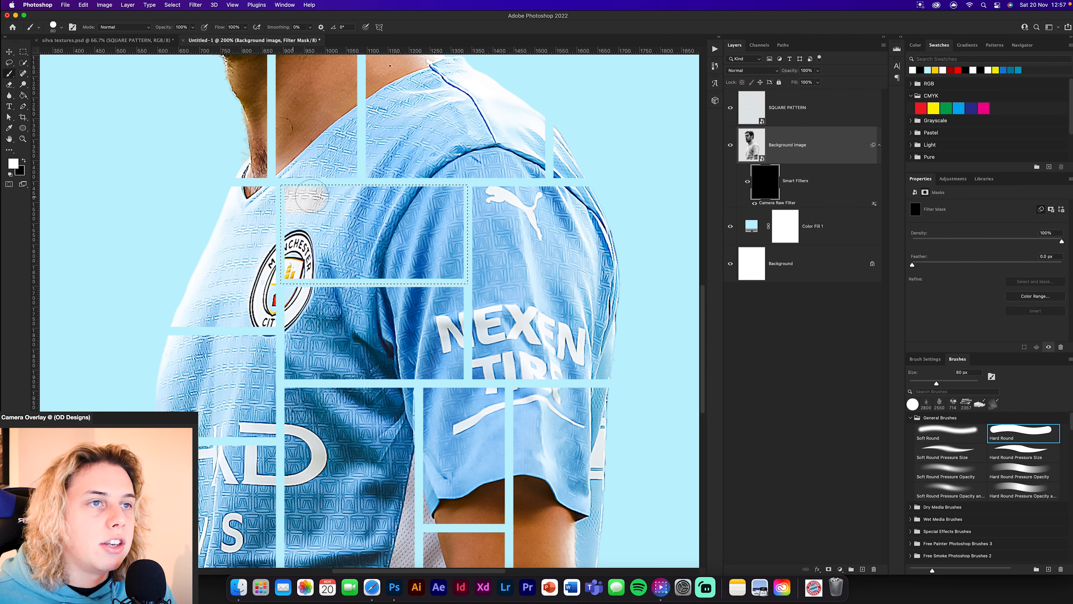
{"action": "mouse_move", "coordinate": [295, 197]}
{"action": "left_mouse_down"}
{"action": "mouse_move", "coordinate": [454, 198]}
{"action": "mouse_move", "coordinate": [452, 265]}
{"action": "mouse_move", "coordinate": [333, 270]}
{"action": "mouse_move", "coordinate": [316, 235]}
{"action": "mouse_move", "coordinate": [292, 251]}
{"action": "mouse_move", "coordinate": [233, 249]}
{"action": "mouse_move", "coordinate": [346, 264]}
{"action": "mouse_move", "coordinate": [401, 239]}
{"action": "left_mouse_up"}
{"action": "key", "text": "super+d"}
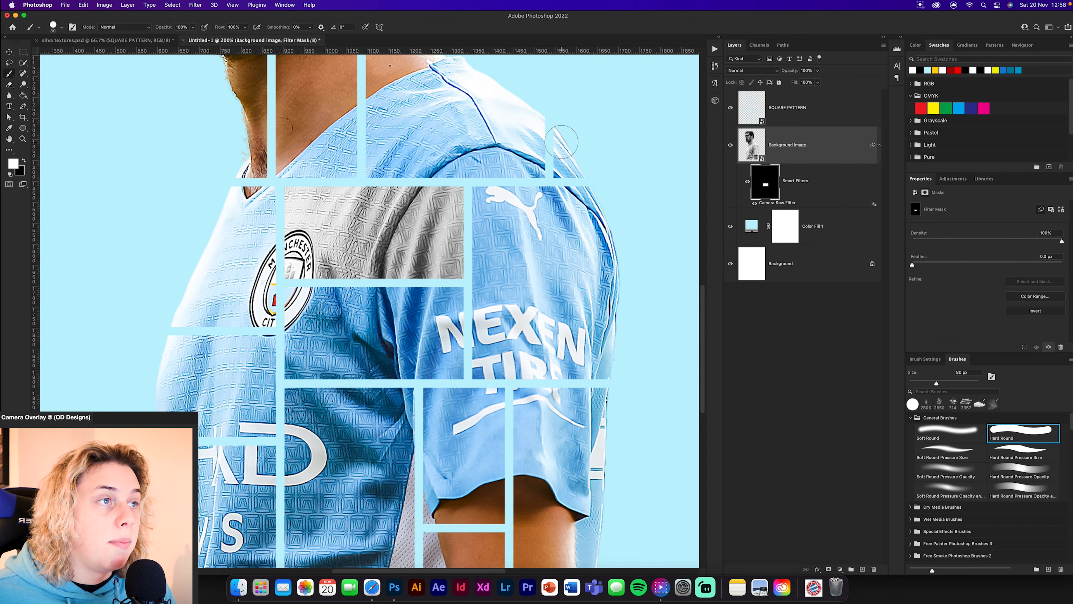
{"action": "mouse_move", "coordinate": [561, 142]}
{"action": "left_mouse_down"}
{"action": "mouse_move", "coordinate": [566, 127]}
{"action": "mouse_move", "coordinate": [565, 162]}
{"action": "mouse_move", "coordinate": [581, 165]}
{"action": "mouse_move", "coordinate": [566, 167]}
{"action": "left_mouse_up"}
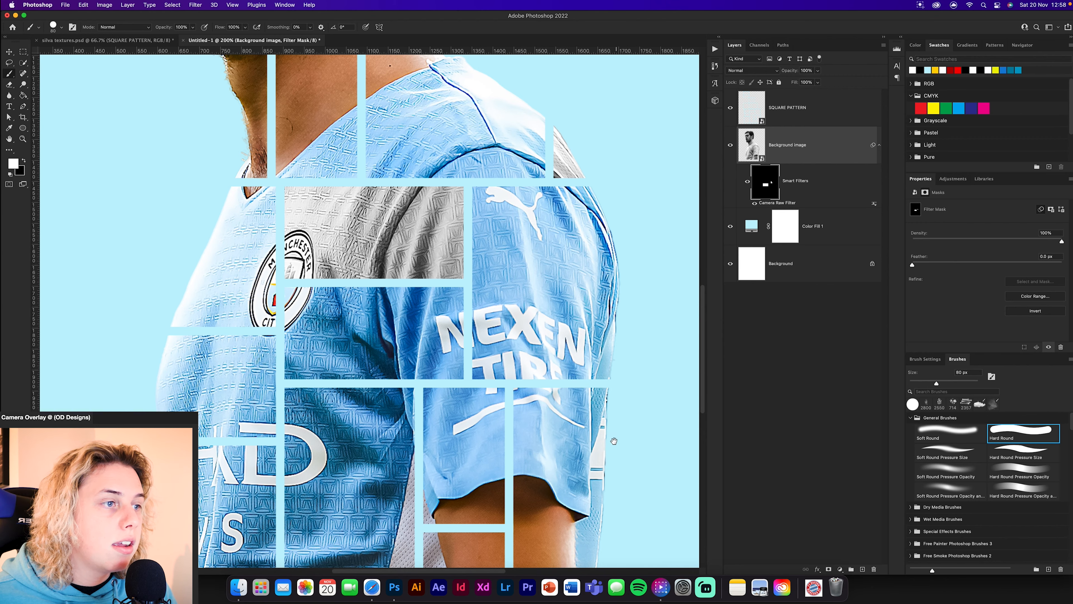
Add a layer mask to the Background image and paint black over the outermost lower cell of the sleeve and arm.
{"action": "scroll", "coordinate": [608, 372], "scroll_direction": "down", "scroll_amount": 5}
{"action": "left_click", "coordinate": [821, 162]}
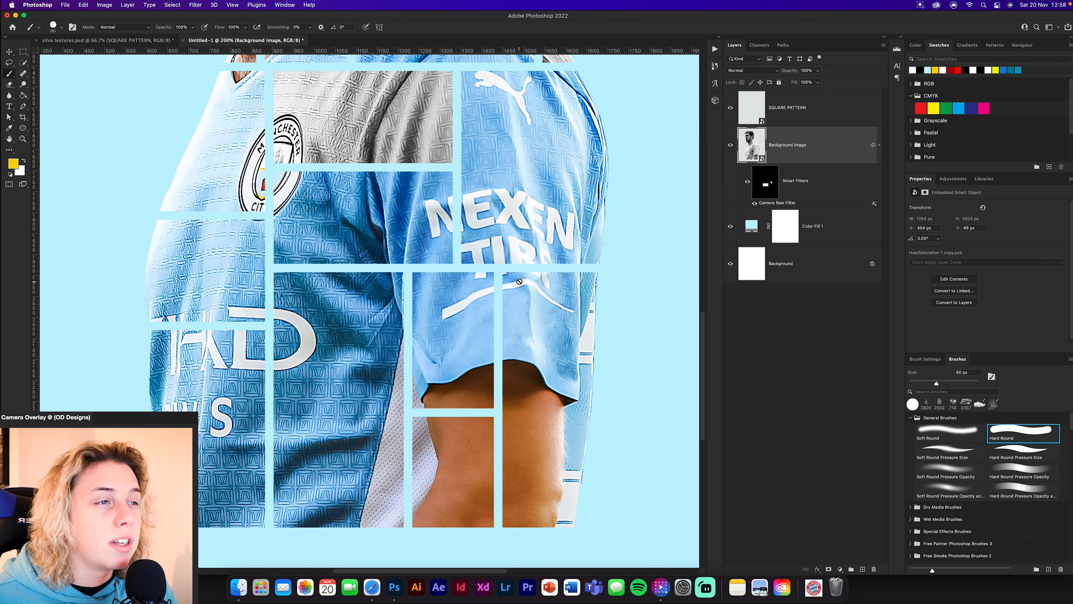
{"action": "left_click", "coordinate": [828, 569]}
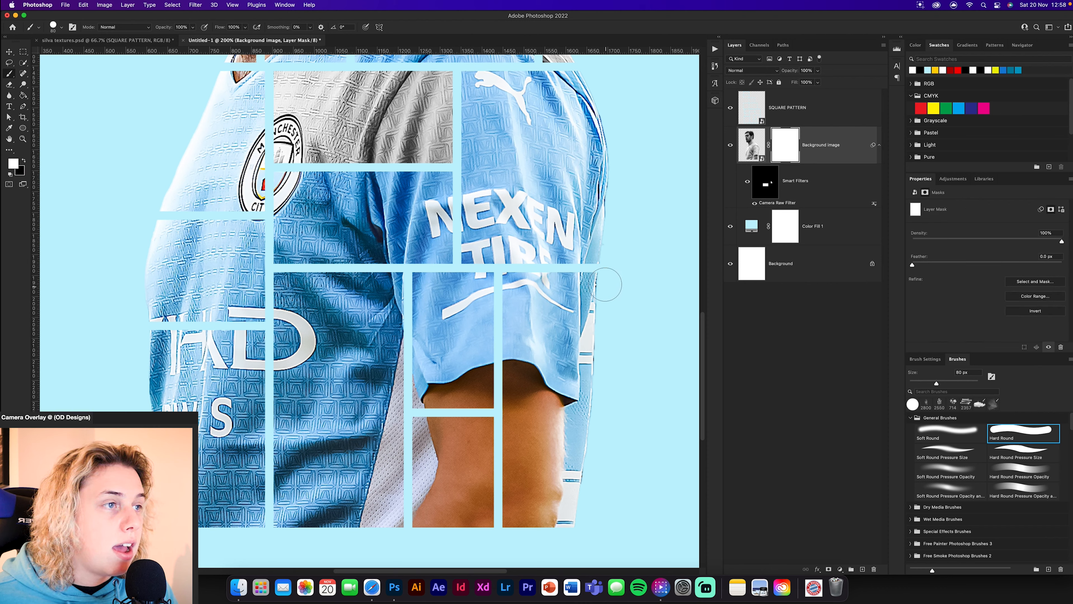
{"action": "key", "text": "x"}
{"action": "left_click_drag", "start_coordinate": [511, 282], "coordinate": [604, 281]}
{"action": "left_click", "coordinate": [585, 530], "text": "shift"}
{"action": "left_click_drag", "start_coordinate": [584, 530], "coordinate": [512, 524]}
{"action": "left_click", "coordinate": [520, 303]}
{"action": "mouse_move", "coordinate": [519, 302]}
{"action": "left_mouse_down"}
{"action": "mouse_move", "coordinate": [510, 326]}
{"action": "mouse_move", "coordinate": [559, 505]}
{"action": "mouse_move", "coordinate": [527, 504]}
{"action": "mouse_move", "coordinate": [570, 445]}
{"action": "mouse_move", "coordinate": [590, 342]}
{"action": "mouse_move", "coordinate": [588, 309]}
{"action": "mouse_move", "coordinate": [530, 303]}
{"action": "mouse_move", "coordinate": [535, 446]}
{"action": "mouse_move", "coordinate": [558, 328]}
{"action": "left_mouse_up"}
Paint white on the Background image's smart filter mask over the cell covering the lower arm.
{"action": "left_click", "coordinate": [765, 182]}
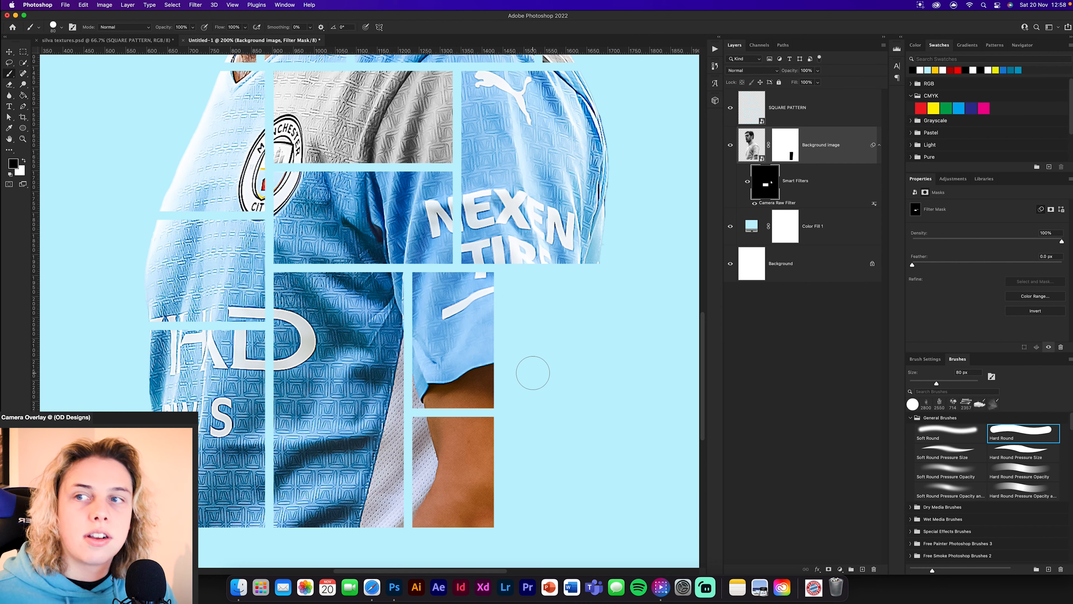
{"action": "key", "text": "x"}
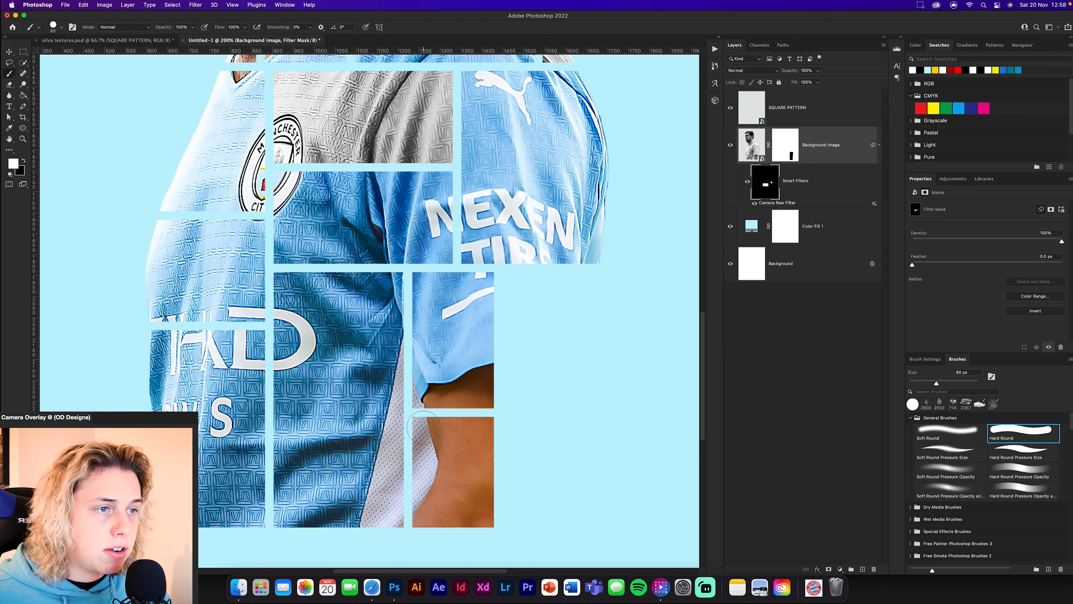
{"action": "mouse_move", "coordinate": [451, 434]}
{"action": "left_mouse_down"}
{"action": "mouse_move", "coordinate": [484, 426]}
{"action": "mouse_move", "coordinate": [484, 519]}
{"action": "mouse_move", "coordinate": [417, 521]}
{"action": "mouse_move", "coordinate": [418, 474]}
{"action": "mouse_move", "coordinate": [507, 520]}
{"action": "left_mouse_up"}
Paint white on the smart filter mask over the tall cell between the player's cheek and ear.
{"action": "left_click_drag", "start_coordinate": [482, 317], "coordinate": [487, 466]}
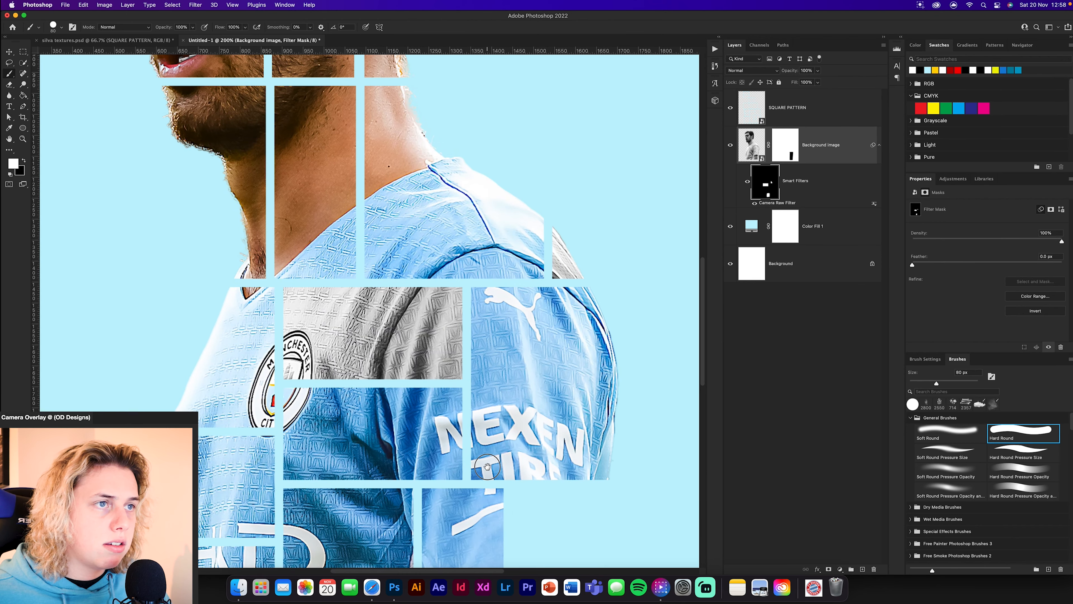
{"action": "left_click_drag", "start_coordinate": [423, 350], "coordinate": [524, 484]}
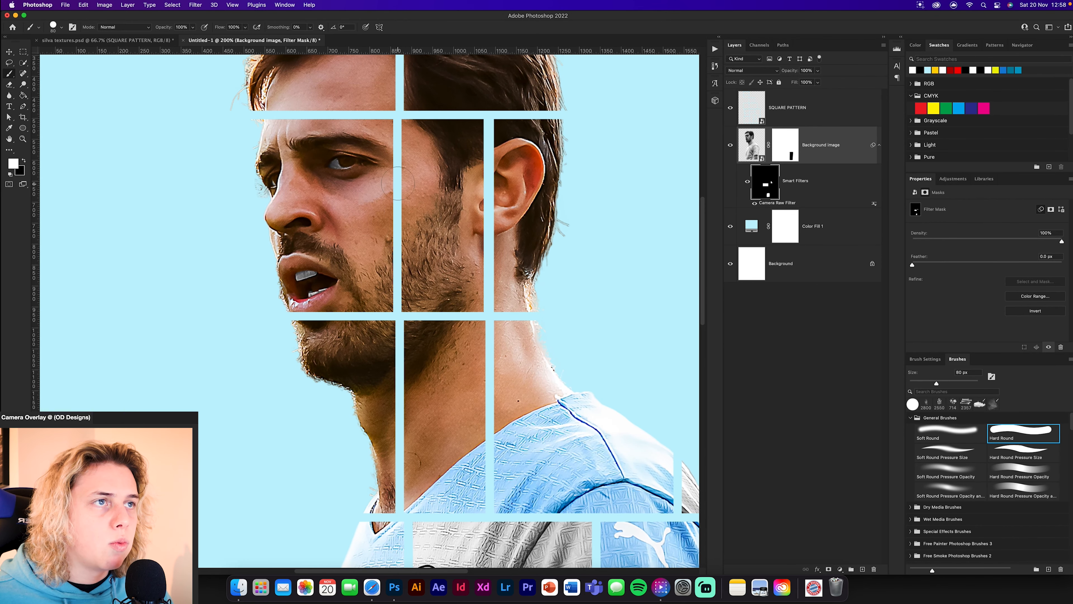
{"action": "left_click_drag", "start_coordinate": [408, 132], "coordinate": [412, 128]}
{"action": "mouse_move", "coordinate": [416, 291]}
{"action": "left_mouse_down"}
{"action": "mouse_move", "coordinate": [475, 300]}
{"action": "mouse_move", "coordinate": [468, 164]}
{"action": "mouse_move", "coordinate": [439, 137]}
{"action": "mouse_move", "coordinate": [445, 195]}
{"action": "mouse_move", "coordinate": [438, 156]}
{"action": "mouse_move", "coordinate": [450, 156]}
{"action": "mouse_move", "coordinate": [448, 279]}
{"action": "left_mouse_up"}
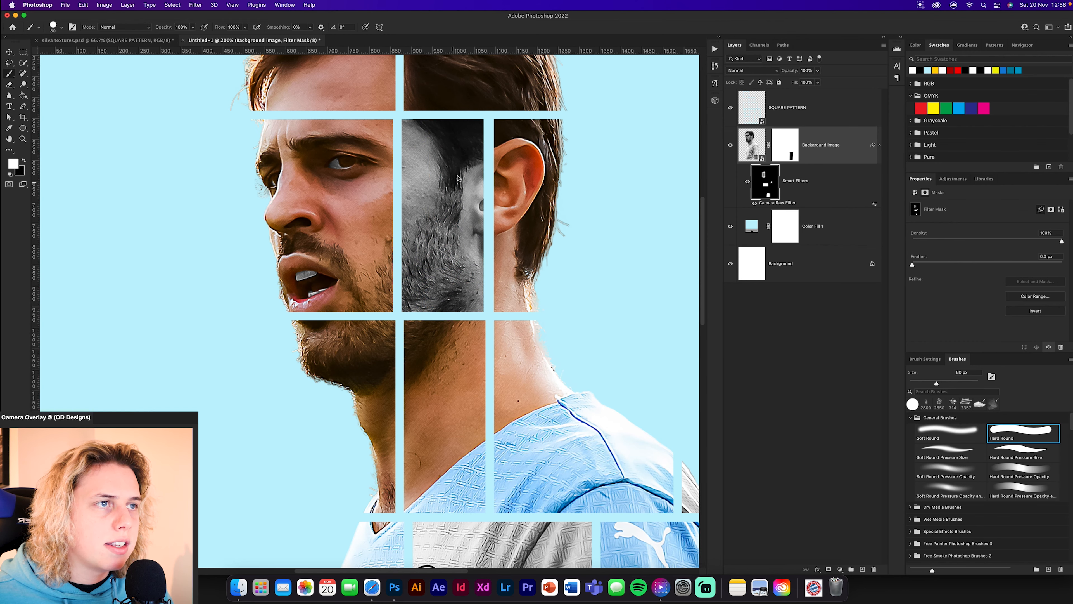
Paint white on the smart filter mask over the hair cell above the forehead.
{"action": "key", "text": "super+minus"}
{"action": "key", "text": "super+minus"}
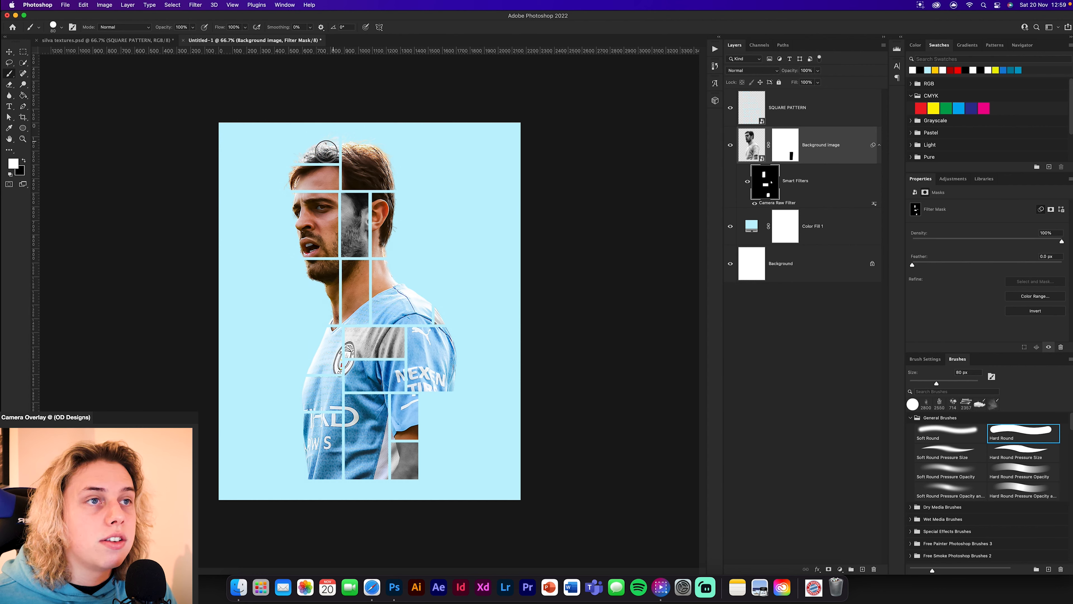
{"action": "left_click_drag", "start_coordinate": [326, 151], "coordinate": [280, 159]}
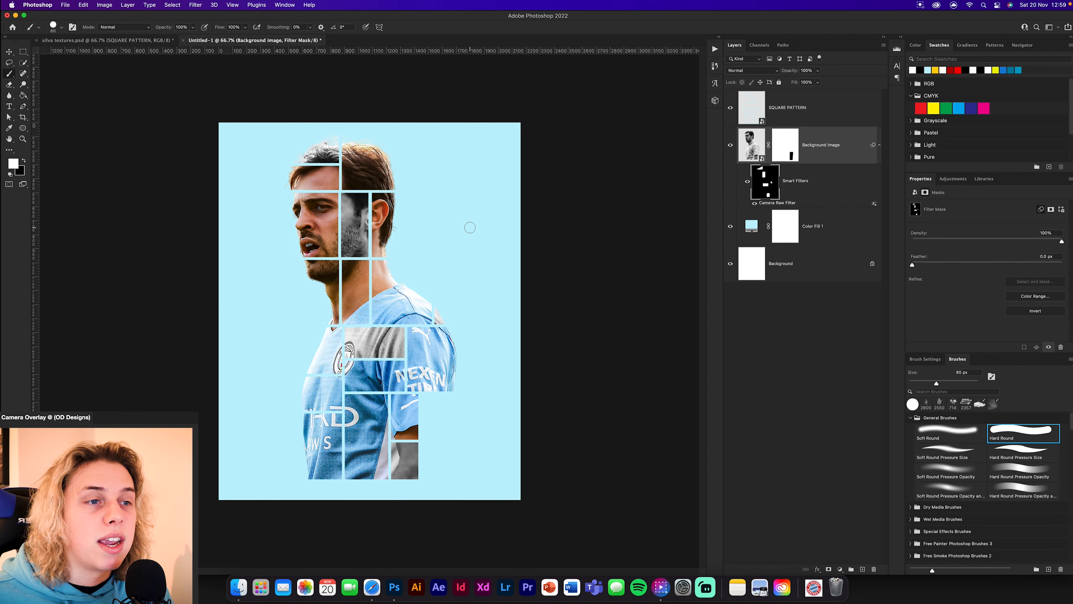
Add a solid color fill layer in yellow ffd100 directly above the Background image layer.
{"action": "key", "text": "v"}
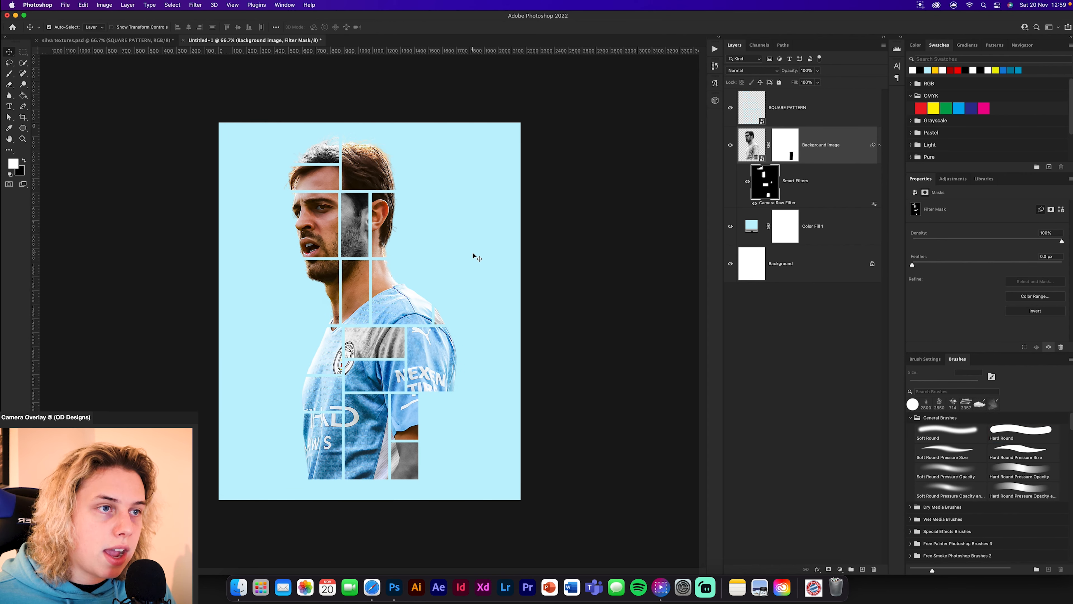
{"action": "left_click", "coordinate": [833, 219]}
{"action": "left_click", "coordinate": [833, 147]}
{"action": "left_click", "coordinate": [841, 568]}
{"action": "left_click", "coordinate": [858, 380]}
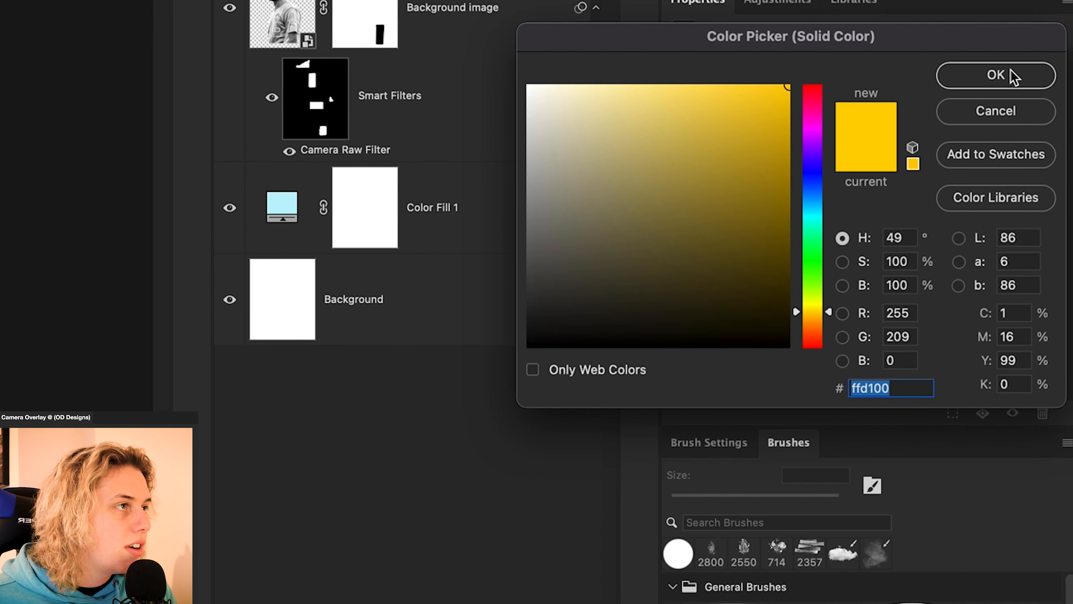
{"action": "left_click", "coordinate": [1012, 74]}
Load the smart filter mask as a selection, fill it with black on the yellow fill layer's mask, and deselect.
{"action": "left_click", "coordinate": [381, 32]}
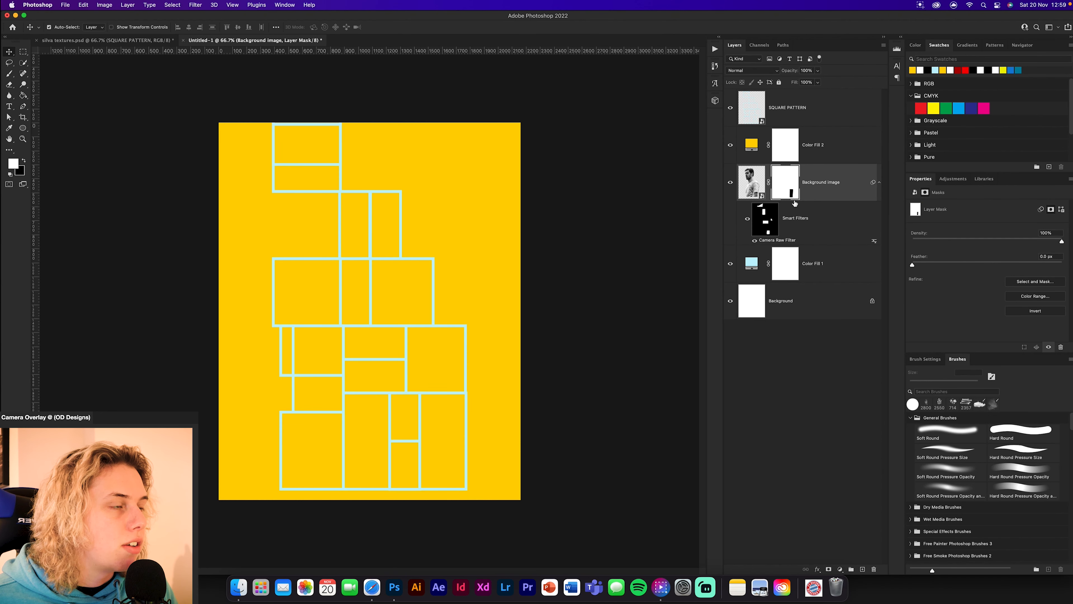
{"action": "left_click", "coordinate": [764, 219]}
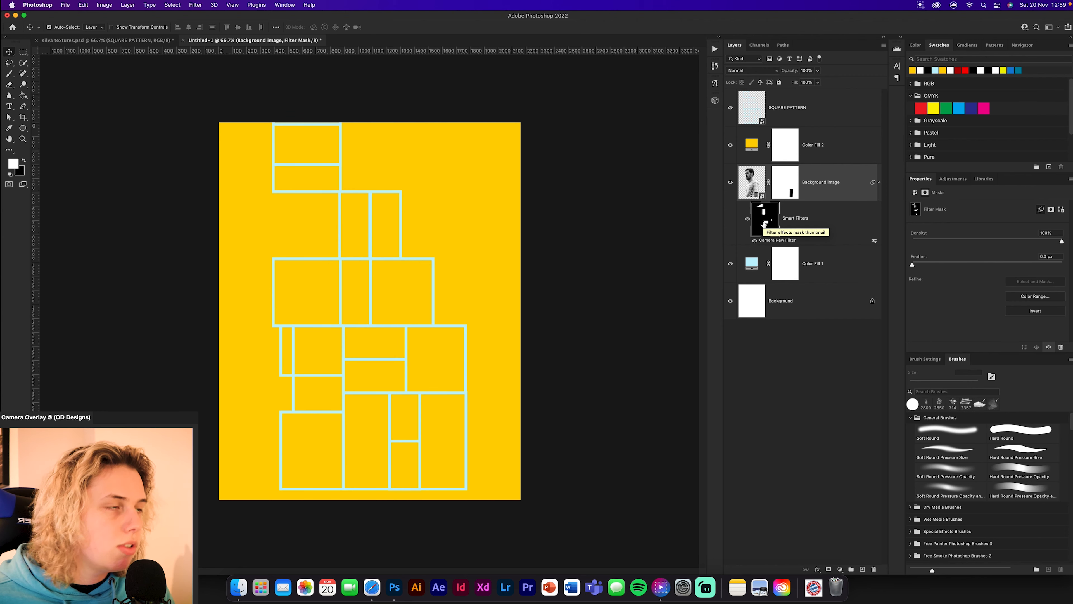
{"action": "left_click_drag", "start_coordinate": [766, 220], "coordinate": [779, 181]}
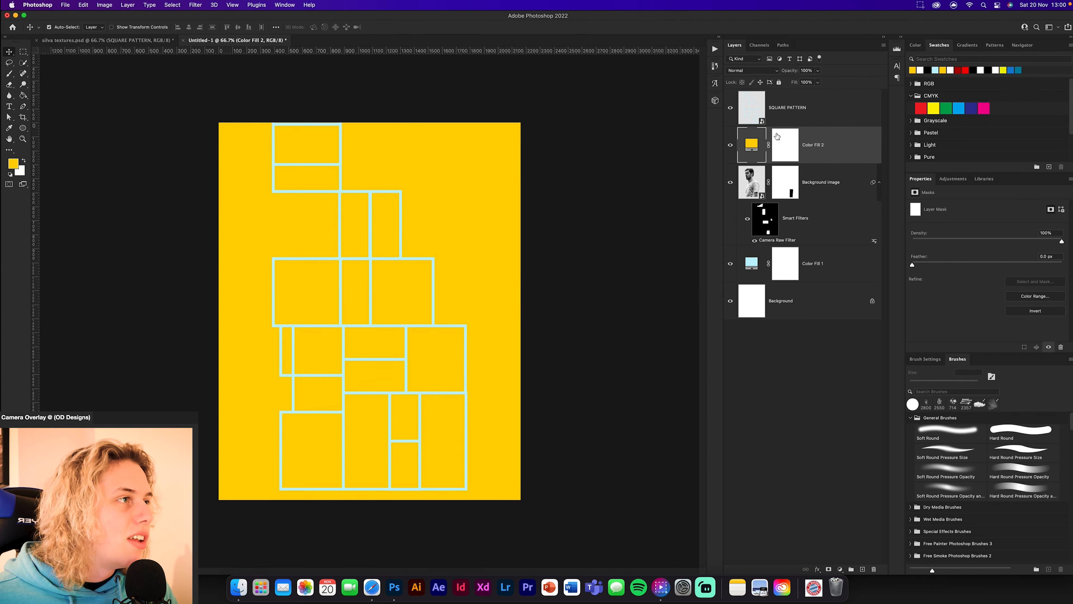
{"action": "left_click", "coordinate": [779, 137]}
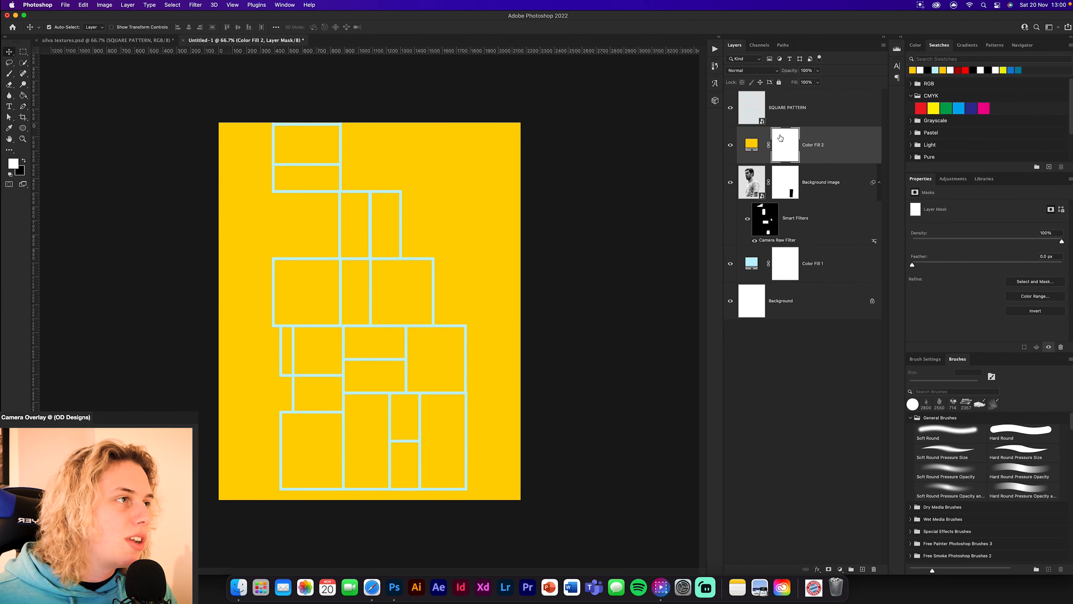
{"action": "left_click", "coordinate": [767, 220]}
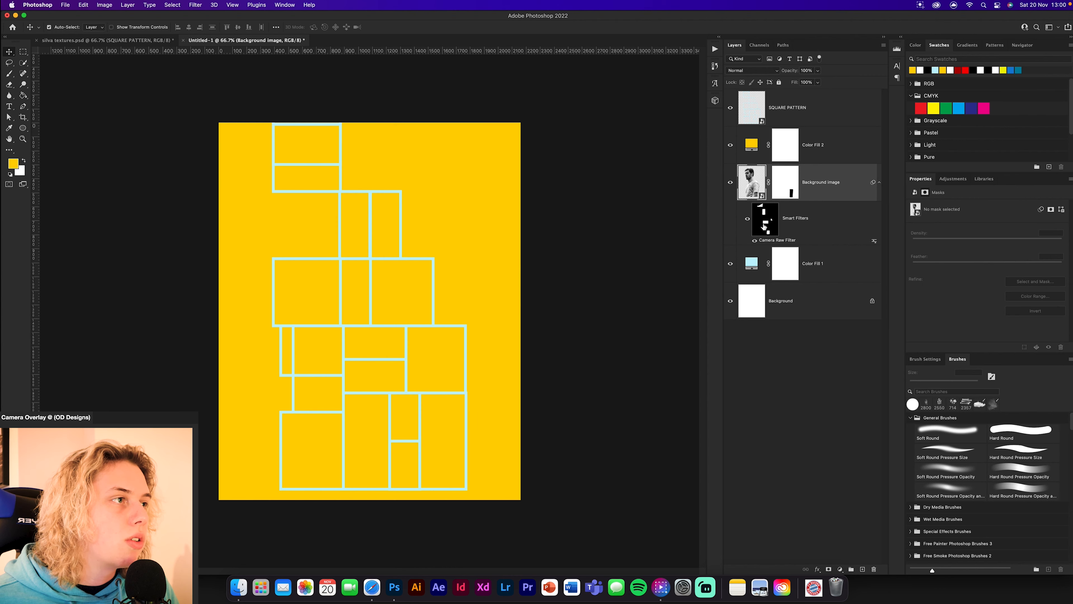
{"action": "left_click", "coordinate": [765, 218], "text": "super"}
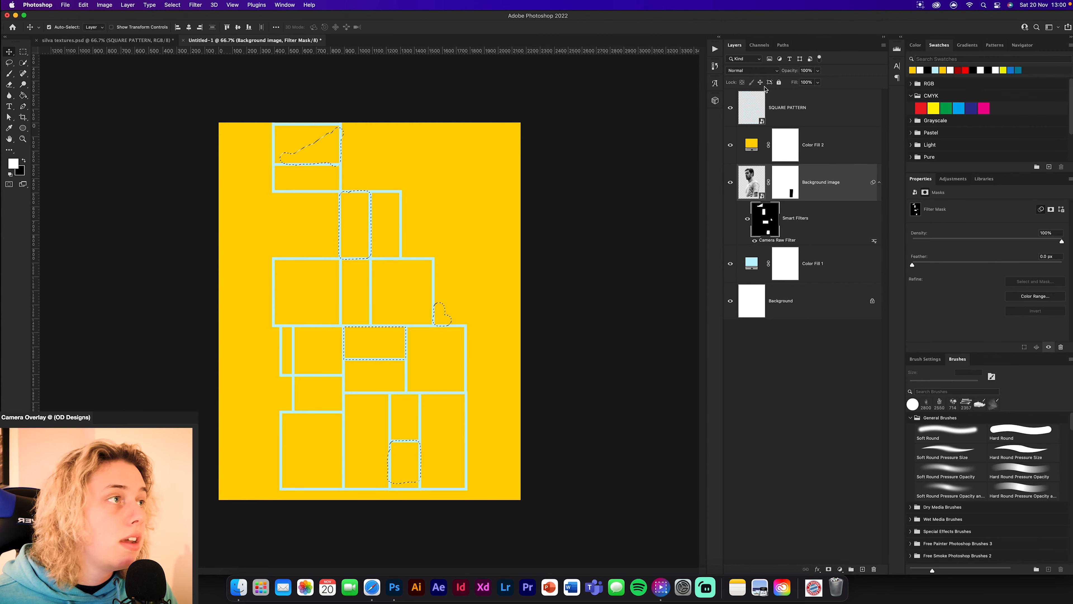
{"action": "left_click", "coordinate": [785, 136]}
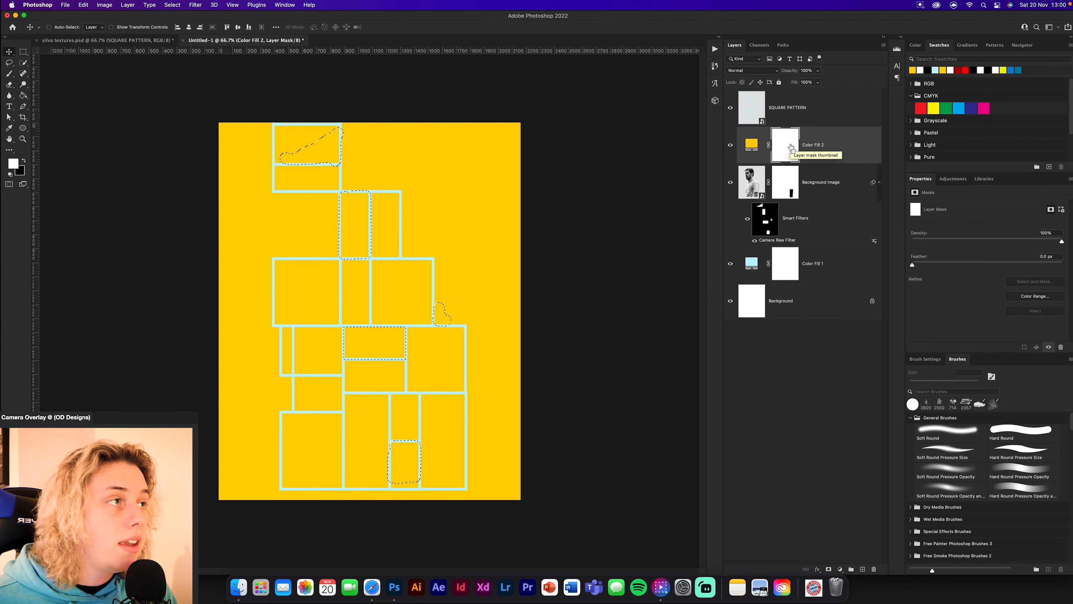
{"action": "key", "text": "super+BackSpace"}
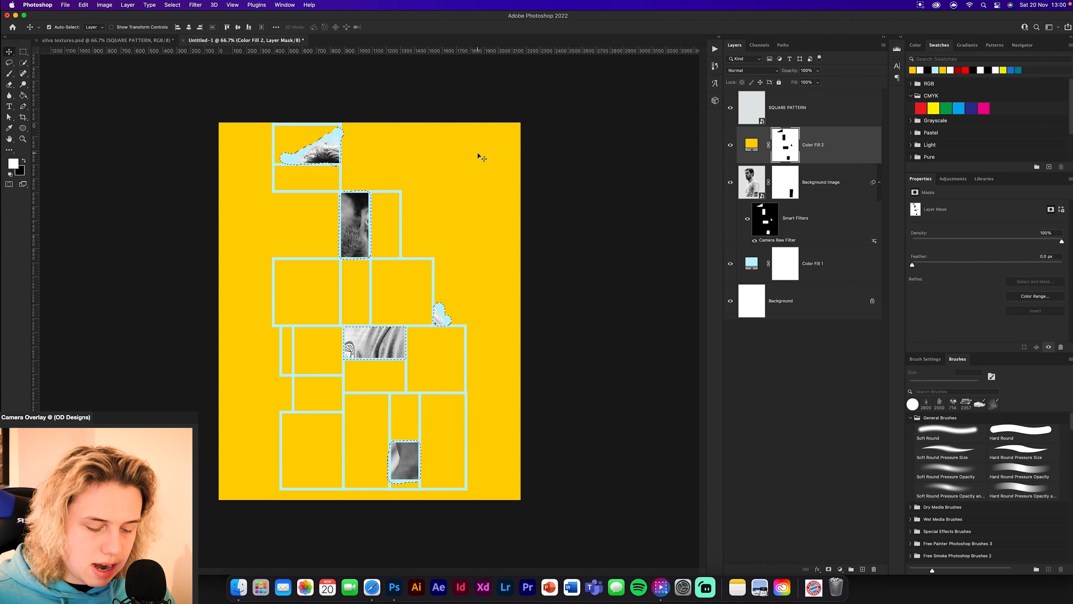
{"action": "key", "text": "super+d"}
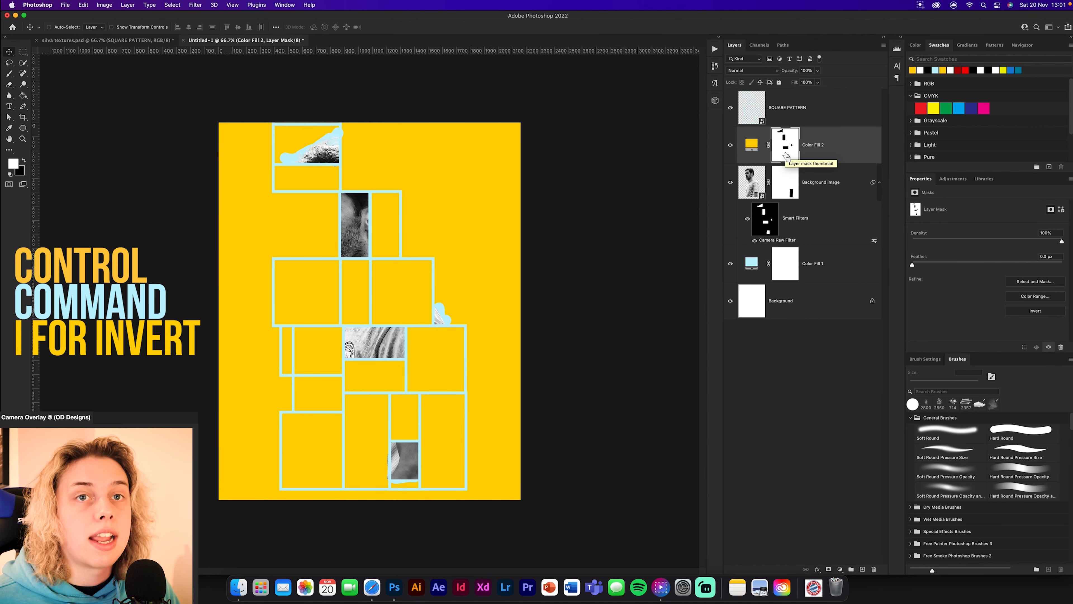
Invert the yellow fill layer's mask and clip the layer to the Background image.
{"action": "key", "text": "super+i"}
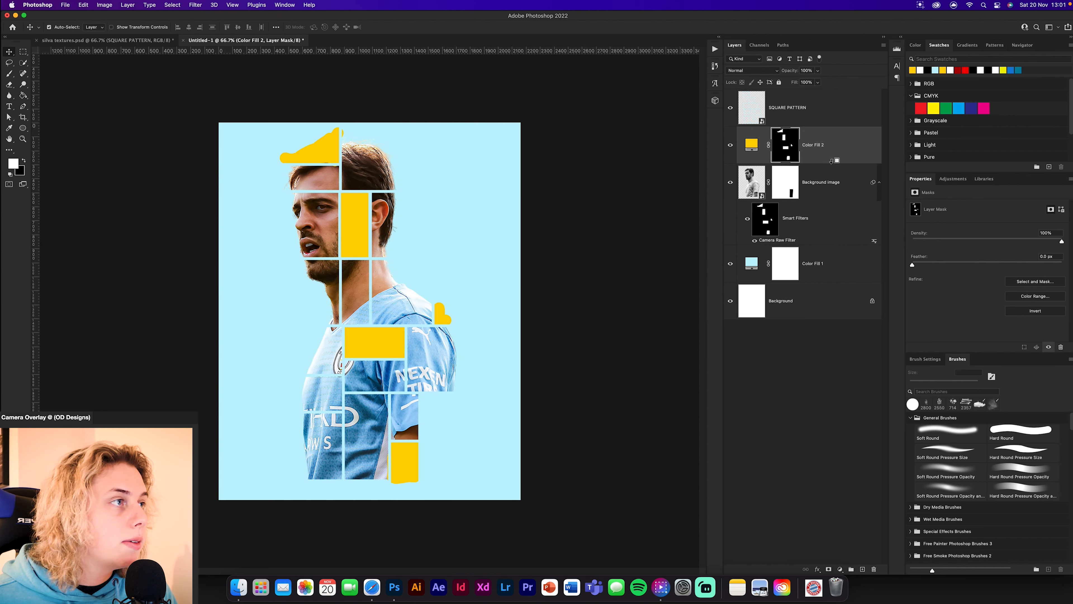
{"action": "left_click", "coordinate": [831, 162], "text": "alt"}
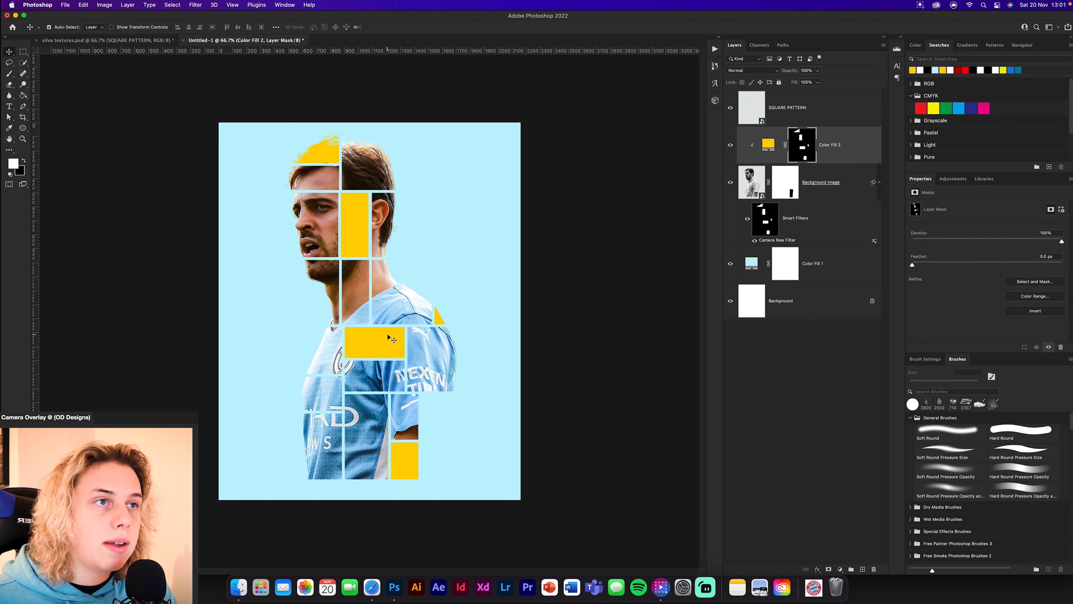
Touch up the yellow fill layer's mask with the brush along the lower edge of the hair cell.
{"action": "key", "text": "super+plus"}
{"action": "key", "text": "super+plus"}
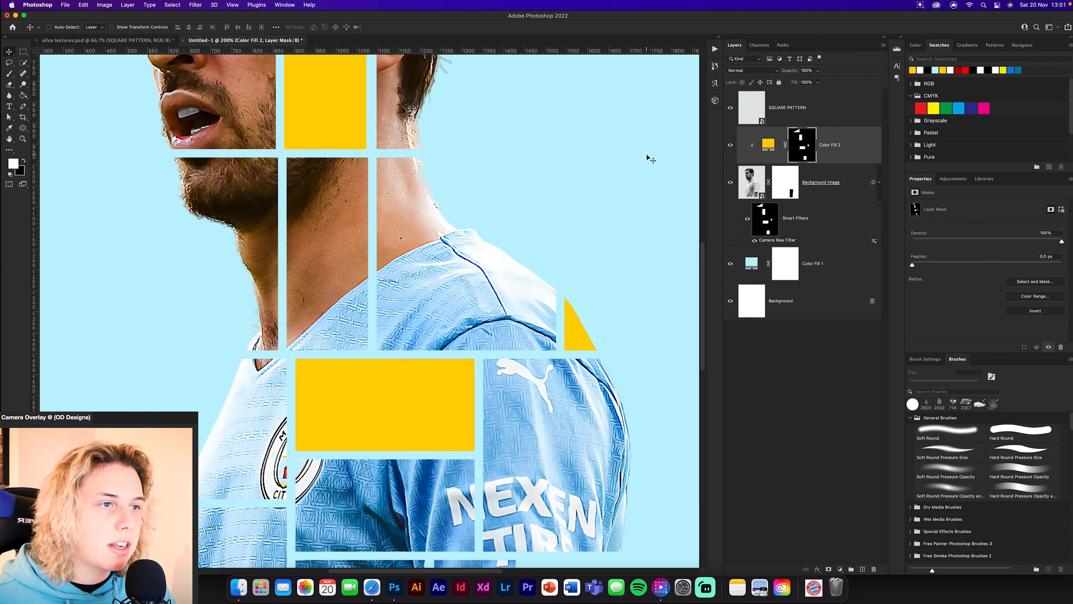
{"action": "scroll", "coordinate": [514, 249], "scroll_direction": "up", "scroll_amount": 8}
{"action": "scroll", "coordinate": [551, 402], "scroll_direction": "up", "scroll_amount": 3}
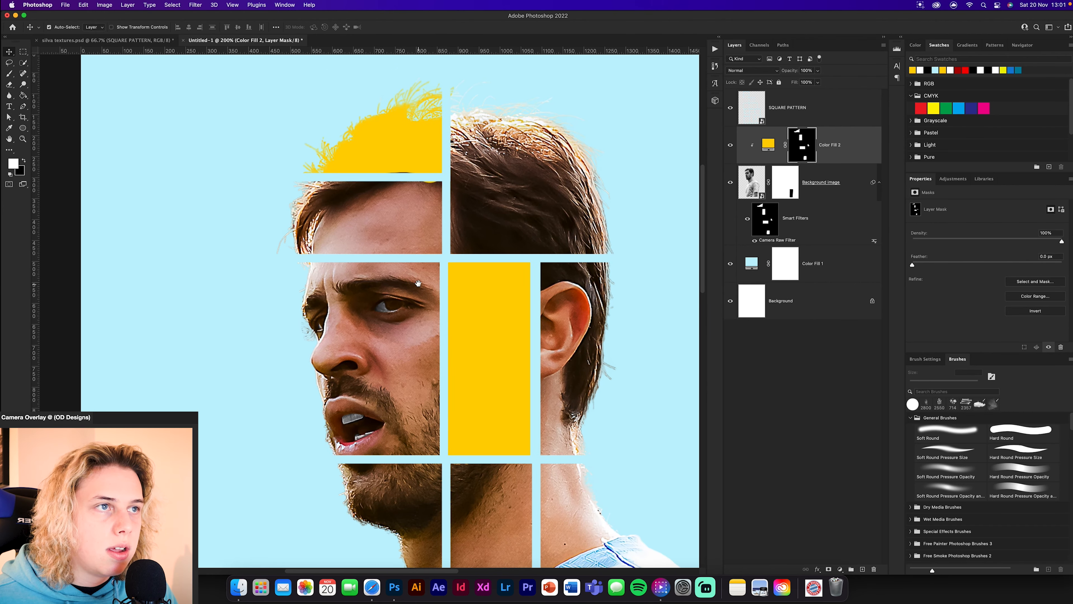
{"action": "key", "text": "b"}
{"action": "left_click", "coordinate": [439, 195]}
{"action": "key", "text": "x"}
{"action": "left_click_drag", "start_coordinate": [461, 196], "coordinate": [431, 194]}
{"action": "key", "text": "x"}
{"action": "scroll", "coordinate": [528, 334], "scroll_direction": "down", "scroll_amount": 15}
{"action": "scroll", "coordinate": [528, 333], "scroll_direction": "right", "scroll_amount": 6}
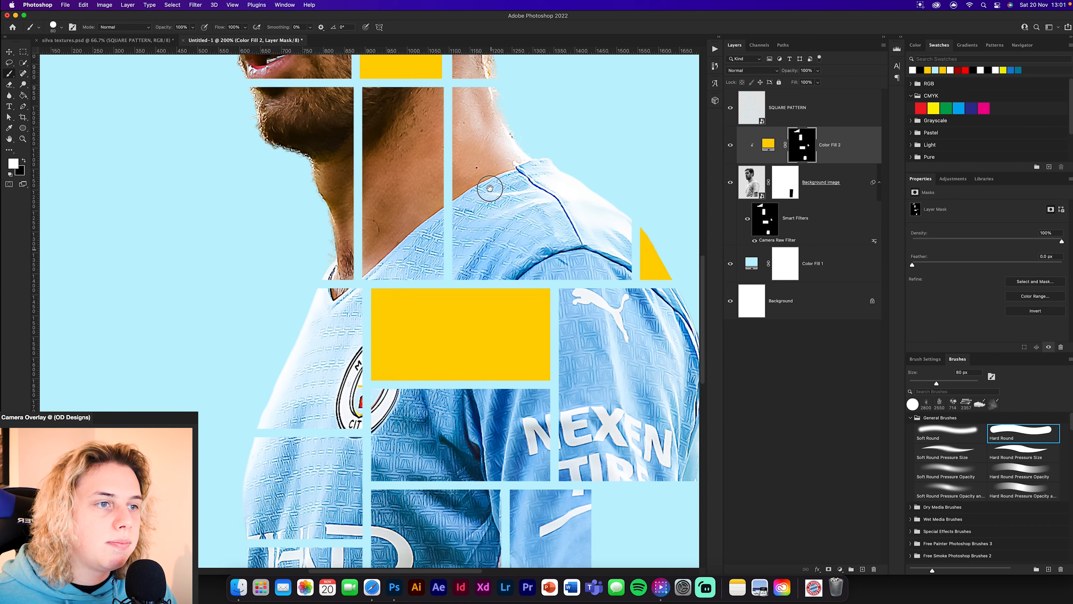
Set the blend mode of the yellow Color Fill 2 layer to Overlay and deselect all layers.
{"action": "key", "text": "x"}
{"action": "left_click_drag", "start_coordinate": [353, 342], "coordinate": [356, 426]}
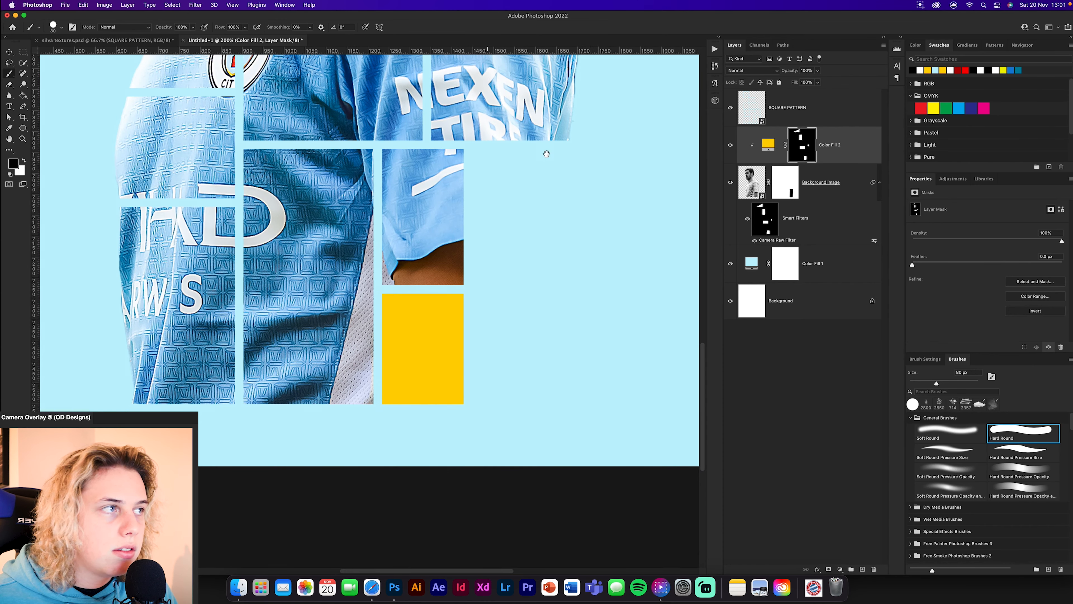
{"action": "left_click", "coordinate": [767, 234]}
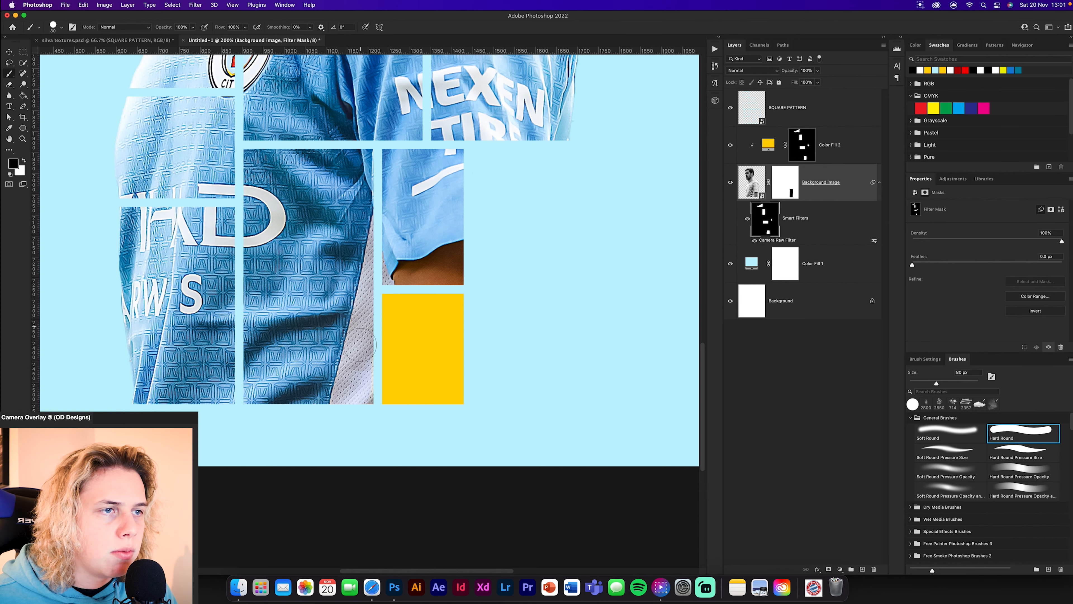
{"action": "left_click", "coordinate": [762, 140]}
{"action": "key", "text": "super+minus"}
{"action": "key", "text": "super+minus"}
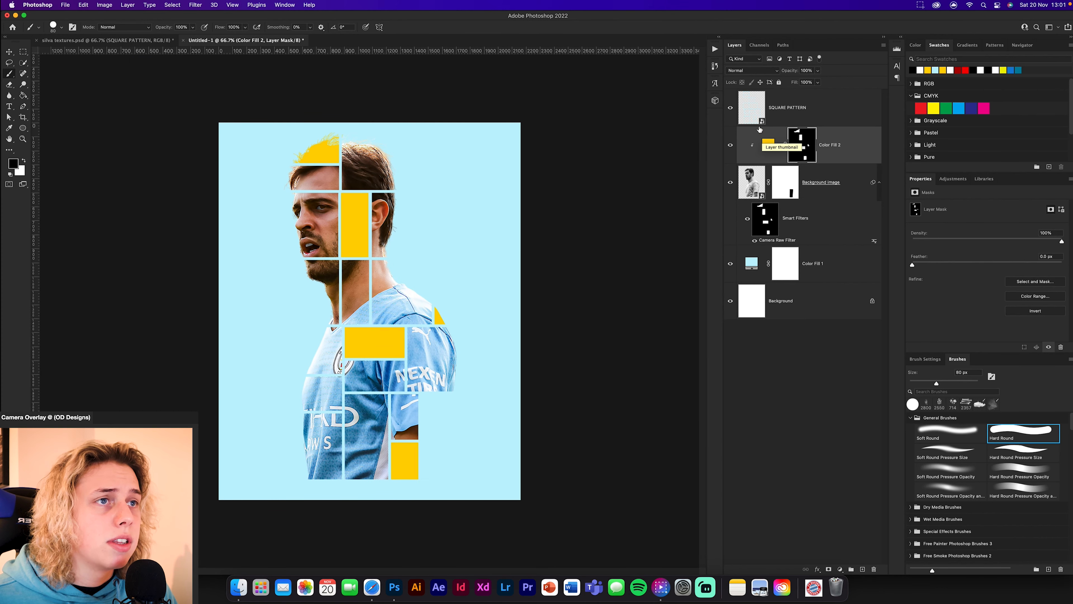
{"action": "left_click", "coordinate": [767, 72]}
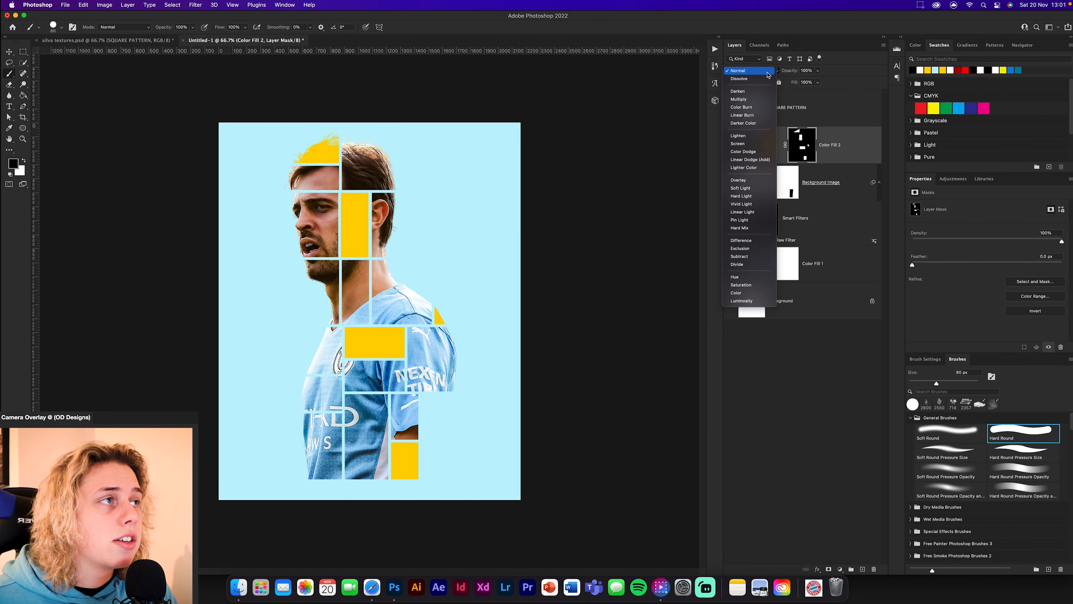
{"action": "left_click", "coordinate": [752, 180]}
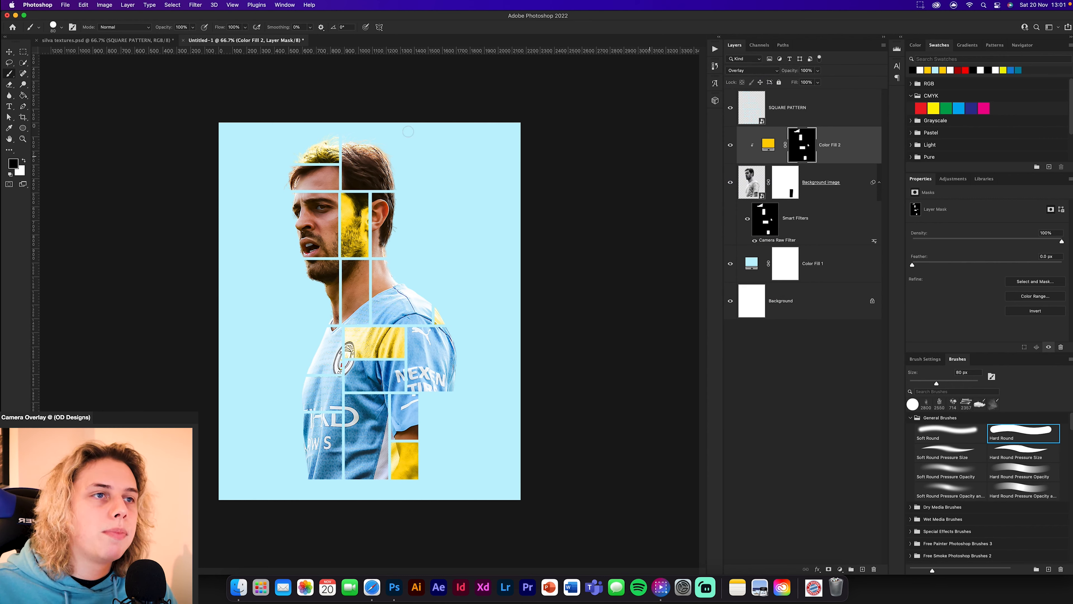
{"action": "left_click", "coordinate": [10, 53]}
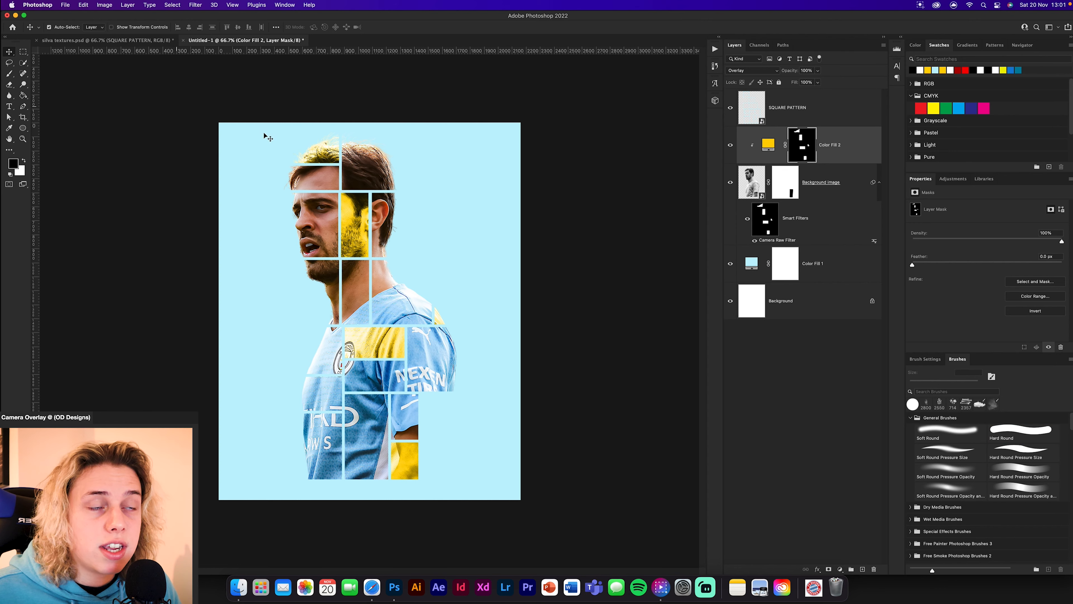
{"action": "left_click", "coordinate": [558, 142]}
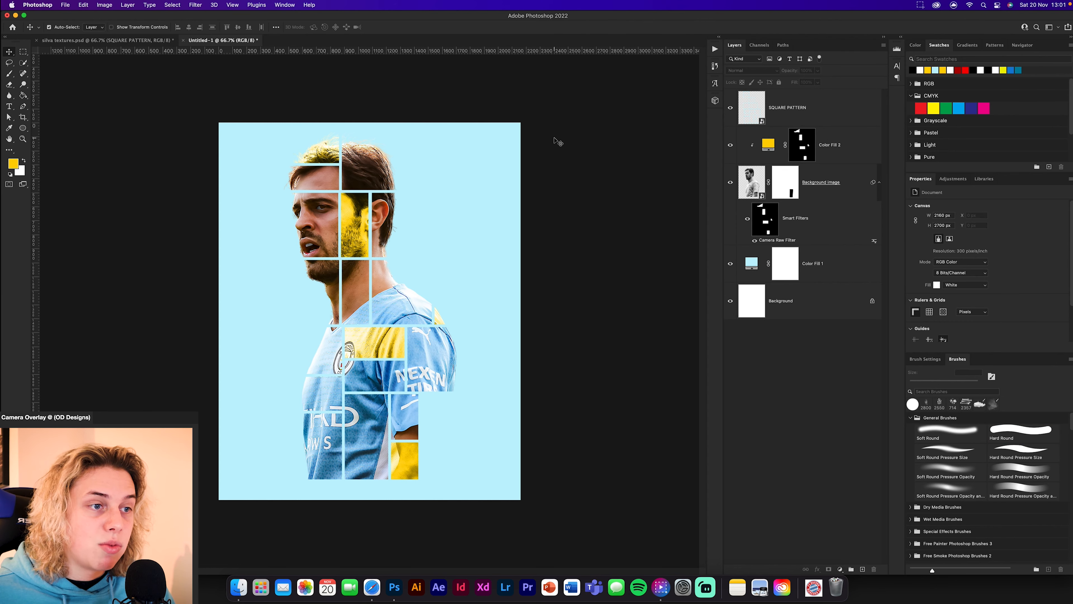
Add the text SILVA on the blue background beside the lower shirt cells.
{"action": "key", "text": "super+equal"}
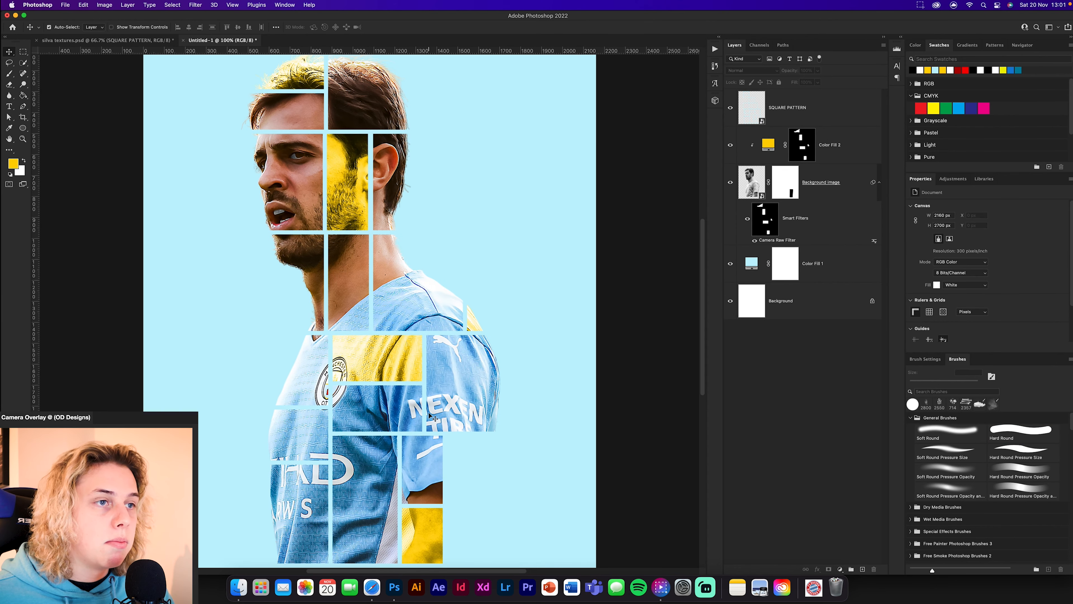
{"action": "scroll", "coordinate": [464, 338], "scroll_direction": "down", "scroll_amount": 5}
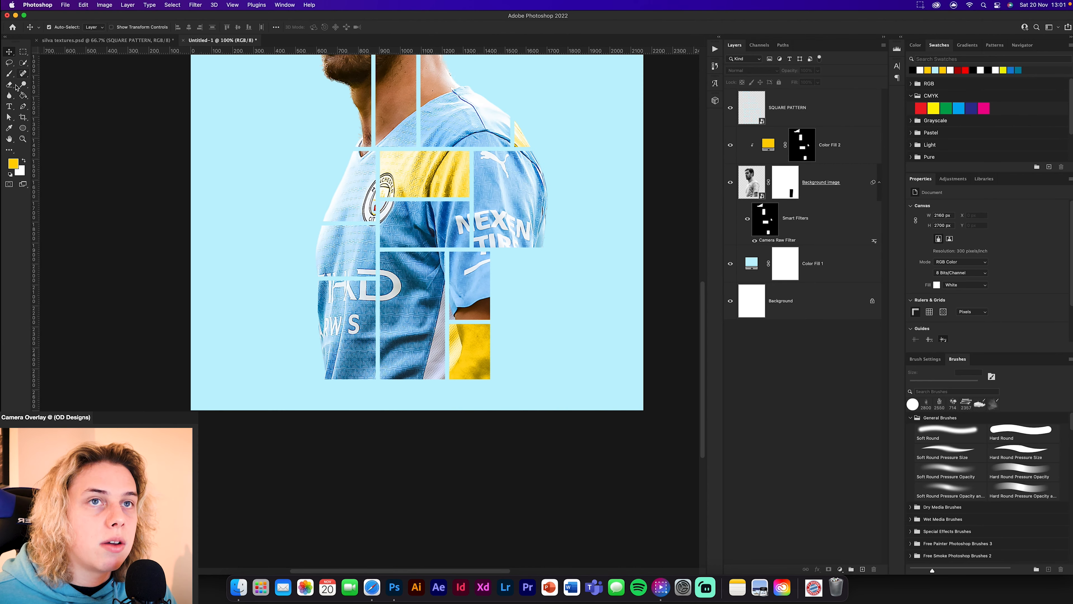
{"action": "left_click", "coordinate": [9, 106]}
{"action": "left_click", "coordinate": [518, 275]}
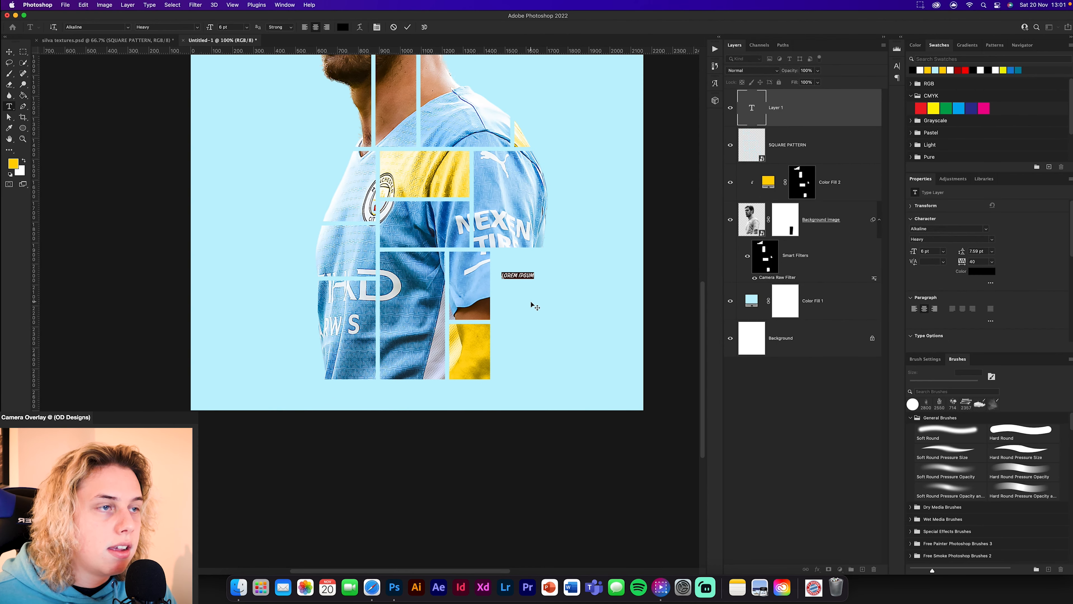
{"action": "type", "text": "SILV"}
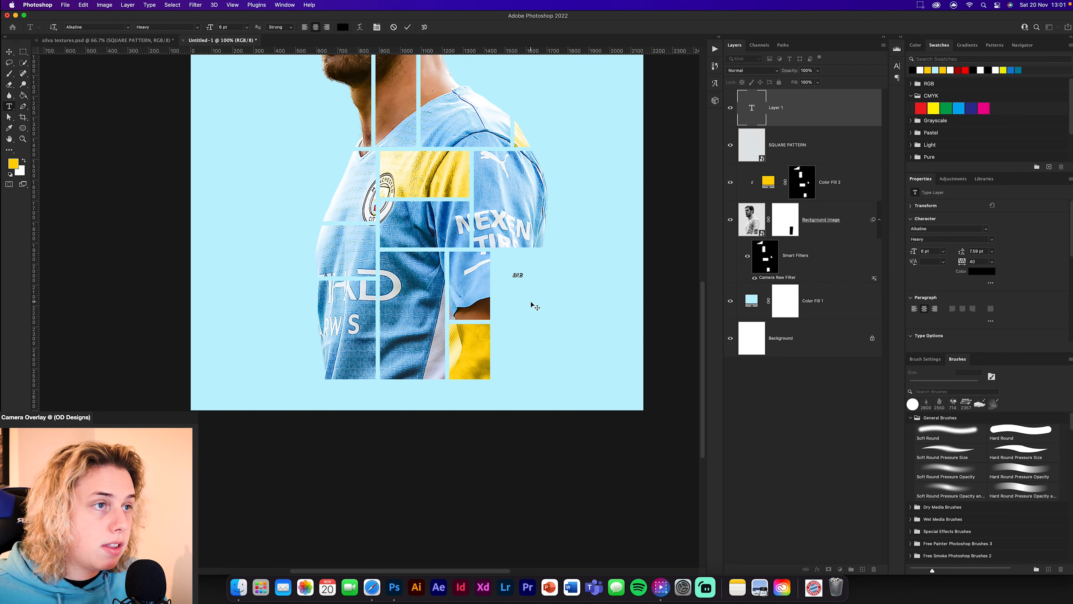
{"action": "type", "text": "A"}
{"action": "key", "text": "super+Return"}
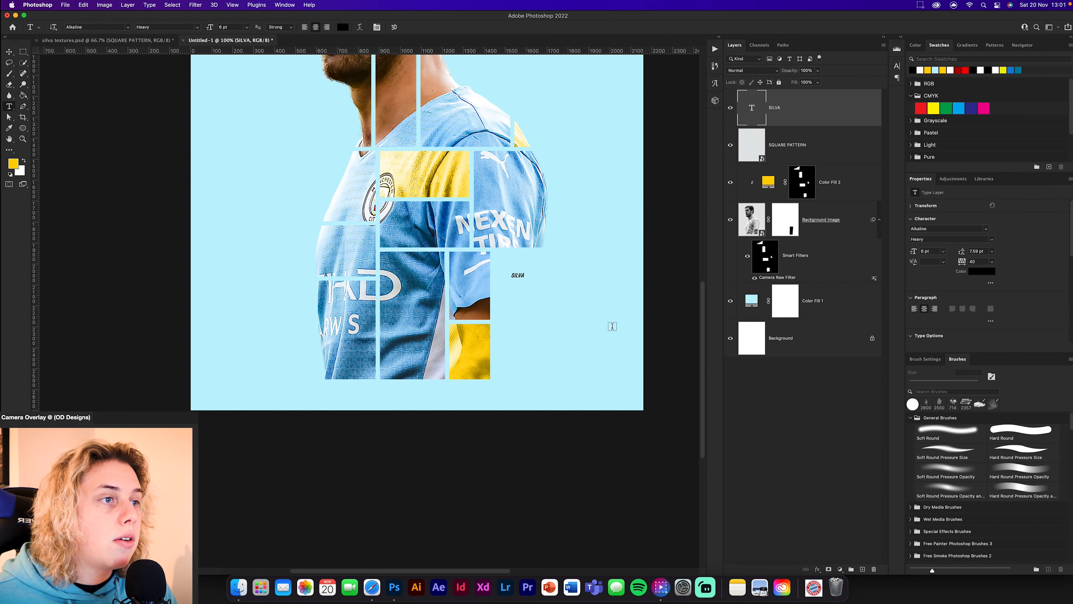
Change the SILVA text colour to the same yellow as the tinted grid cells.
{"action": "left_click", "coordinate": [989, 272]}
{"action": "left_click", "coordinate": [928, 69]}
{"action": "key", "text": "Return"}
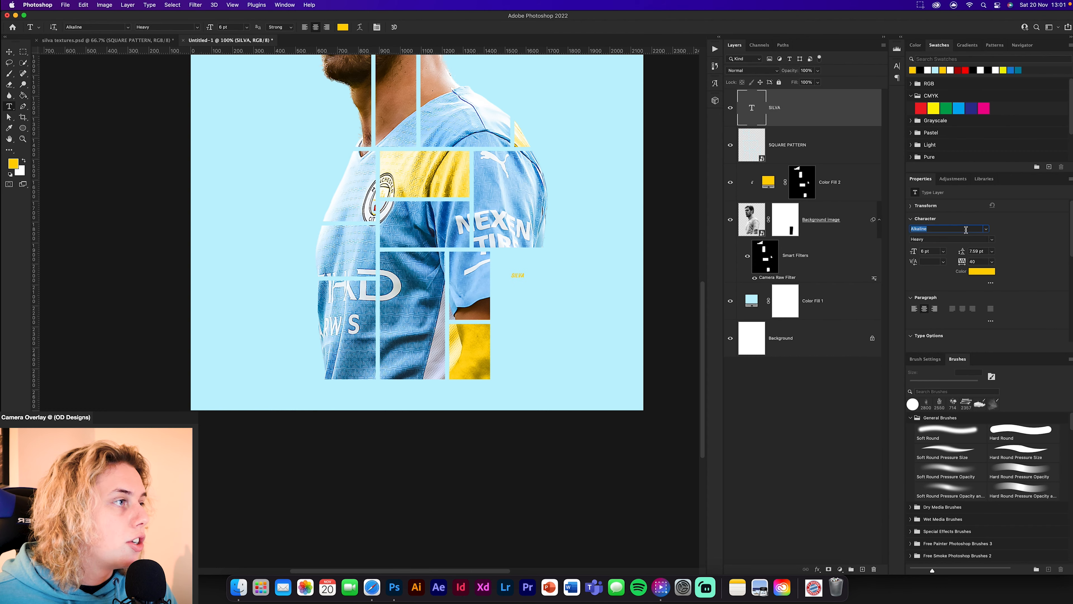
Change the font of the SILVA text to Tungsten Bold.
{"action": "type", "text": "rung"}
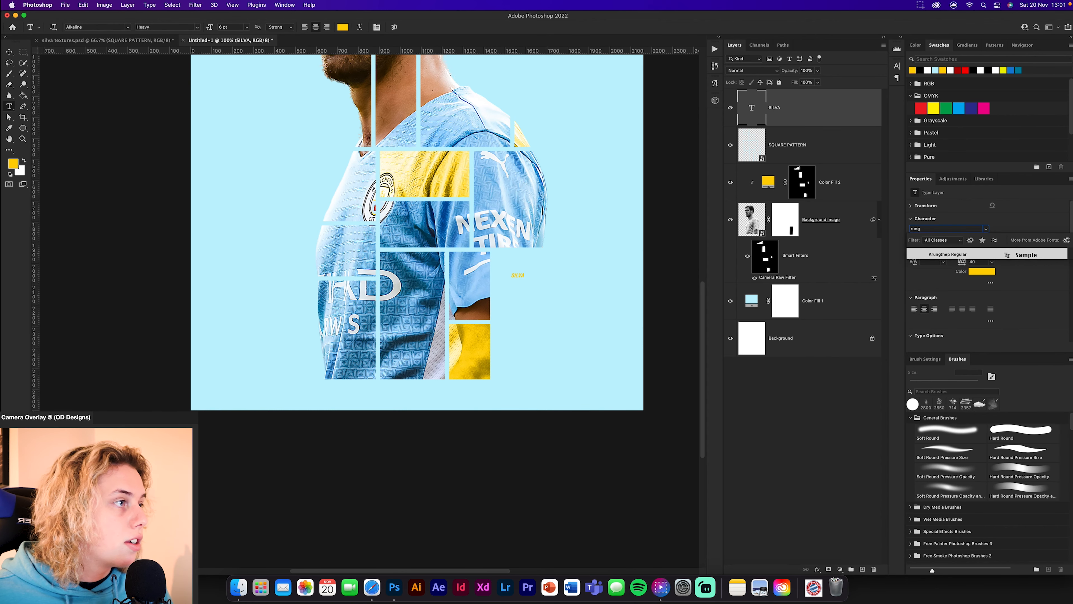
{"action": "key", "text": "BackSpace"}
{"action": "key", "text": "BackSpace"}
{"action": "key", "text": "BackSpace"}
{"action": "key", "text": "BackSpace"}
{"action": "type", "text": "tung"}
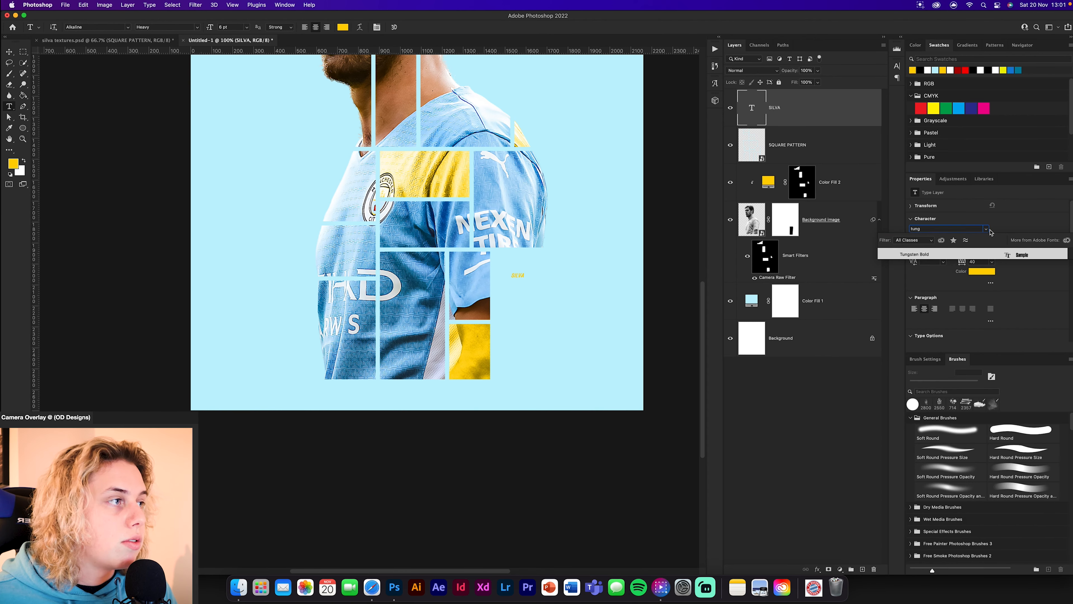
{"action": "left_click", "coordinate": [967, 256]}
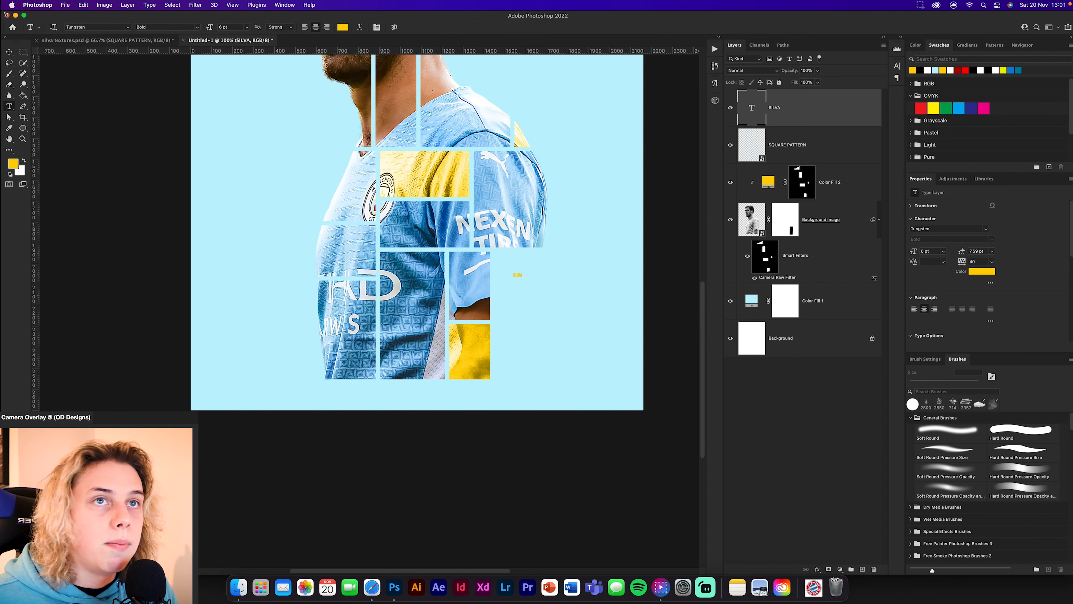
Rotate the SILVA text 90° clockwise and enlarge it to about 84 pt beside the arm cells, below the sleeve.
{"action": "left_click", "coordinate": [8, 52]}
{"action": "key", "text": "super+t"}
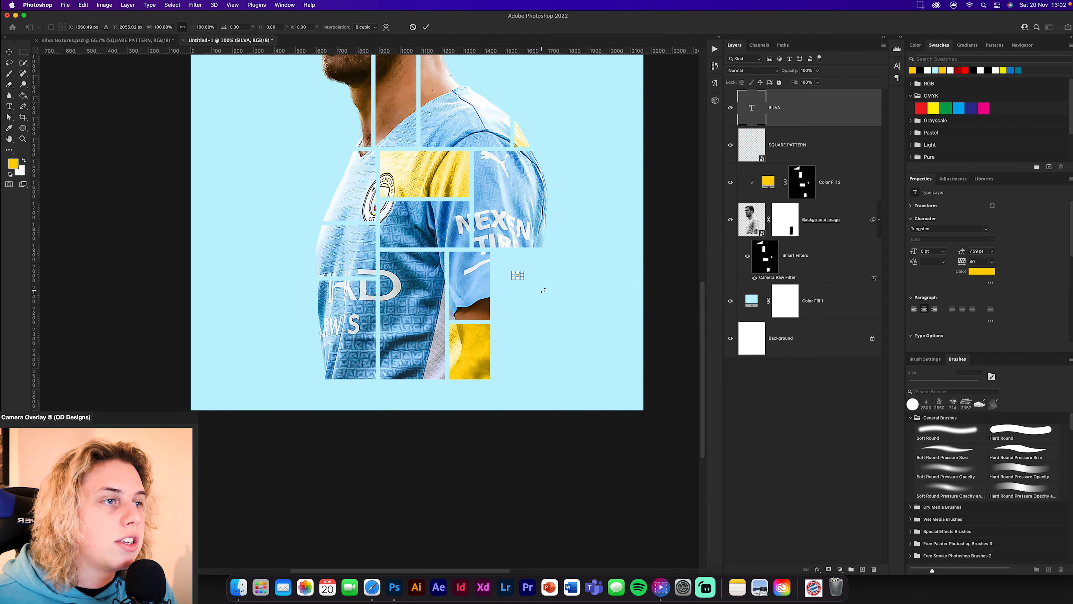
{"action": "left_click_drag", "start_coordinate": [543, 290], "coordinate": [517, 379]}
{"action": "left_click_drag", "start_coordinate": [518, 269], "coordinate": [512, 230]}
{"action": "left_click", "coordinate": [426, 27]}
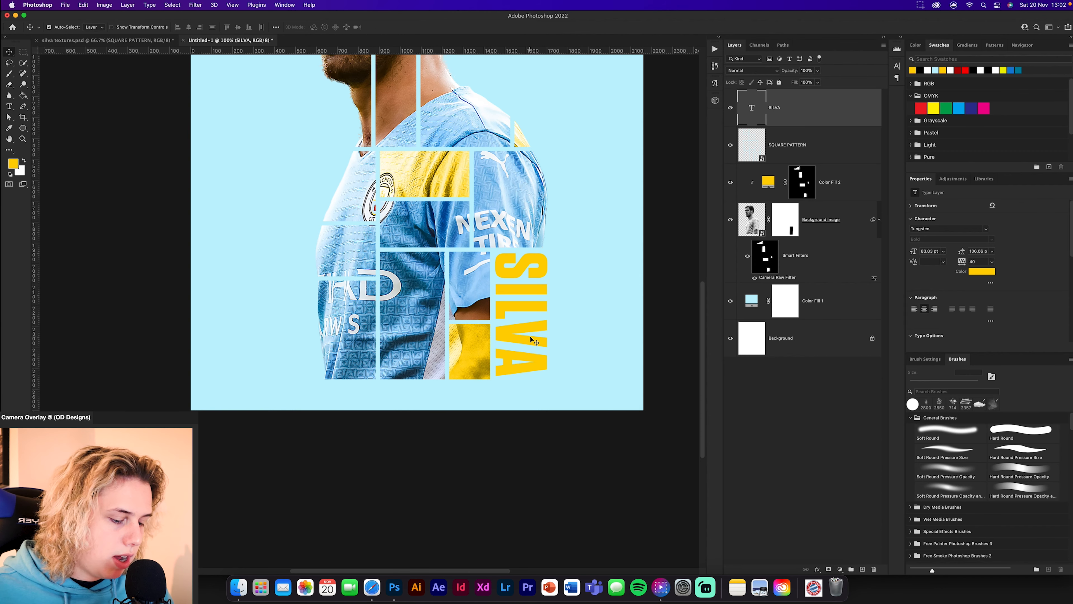
Fine-scale the SILVA text to about 87 pt so its ends line up with the upper and lower edges of the neighbouring cells.
{"action": "key", "text": "super+t"}
{"action": "left_click_drag", "start_coordinate": [515, 382], "coordinate": [515, 380]}
{"action": "scroll", "coordinate": [483, 358], "scroll_direction": "up", "scroll_amount": 5}
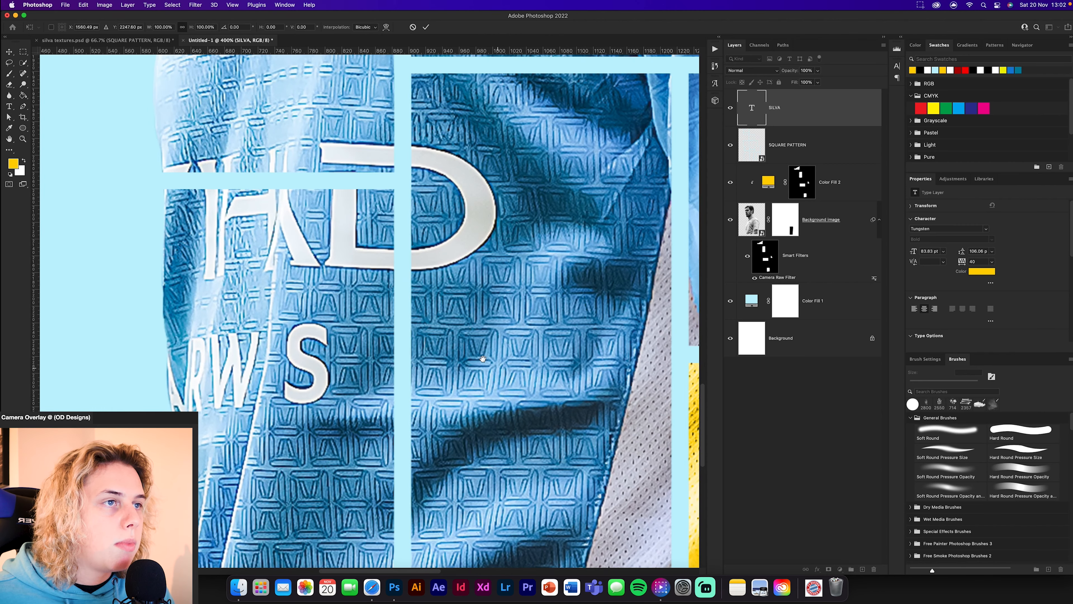
{"action": "scroll", "coordinate": [482, 359], "scroll_direction": "right", "scroll_amount": 10}
{"action": "left_click_drag", "start_coordinate": [360, 426], "coordinate": [359, 440]}
{"action": "scroll", "coordinate": [365, 275], "scroll_direction": "up", "scroll_amount": 10}
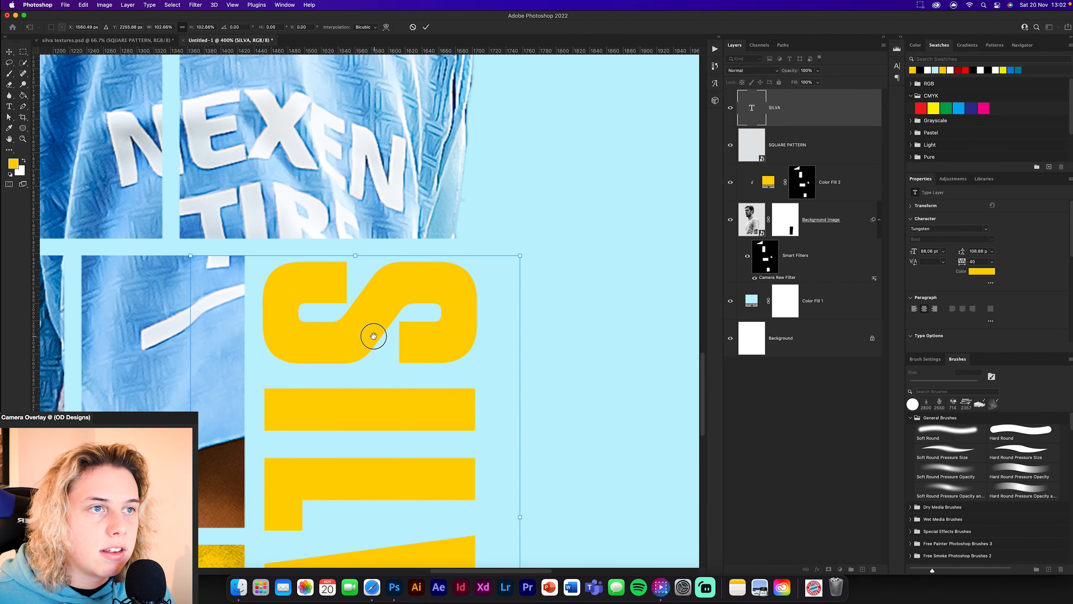
{"action": "left_click_drag", "start_coordinate": [355, 256], "coordinate": [355, 253]}
{"action": "left_click", "coordinate": [426, 26]}
{"action": "key", "text": "super+minus"}
{"action": "key", "text": "super+minus"}
{"action": "key", "text": "super+minus"}
{"action": "key", "text": "super+minus"}
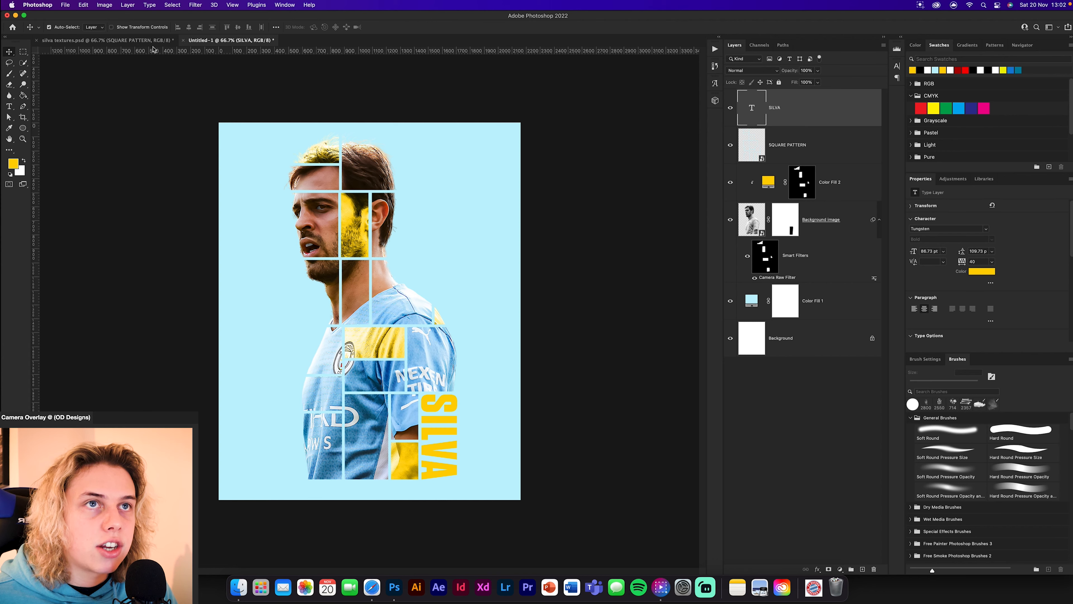
Show the GLASS layer in silva textures.psd and copy it into the Untitled-1 poster.
{"action": "left_click", "coordinate": [143, 42]}
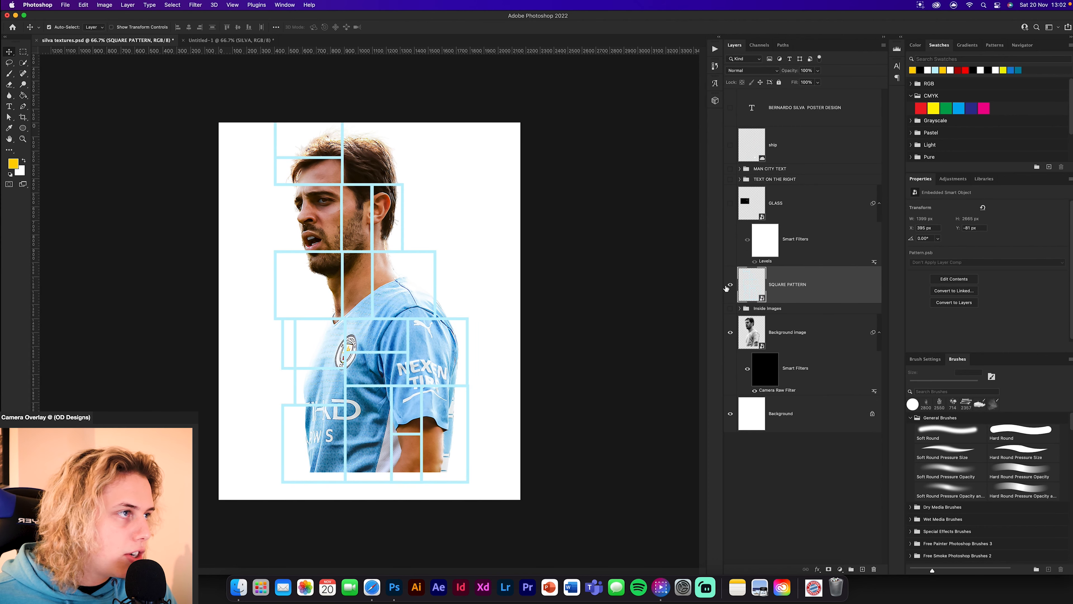
{"action": "left_click", "coordinate": [730, 203]}
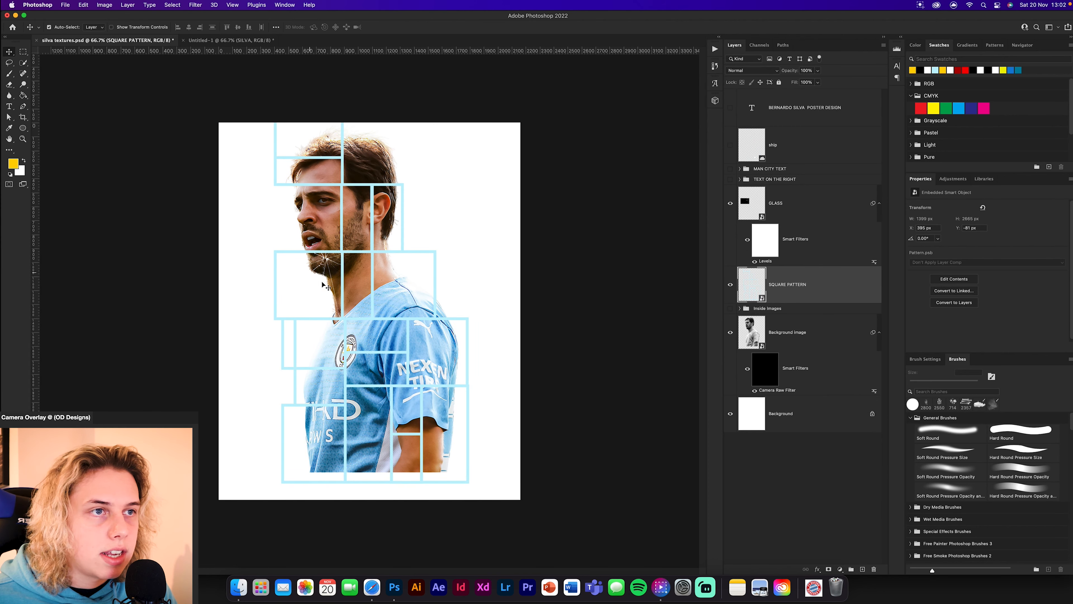
{"action": "left_click_drag", "start_coordinate": [814, 213], "coordinate": [352, 286]}
Move the glass texture down over the chin and neck cell, aligning its edges with the surrounding grid lines.
{"action": "key", "text": "super+t"}
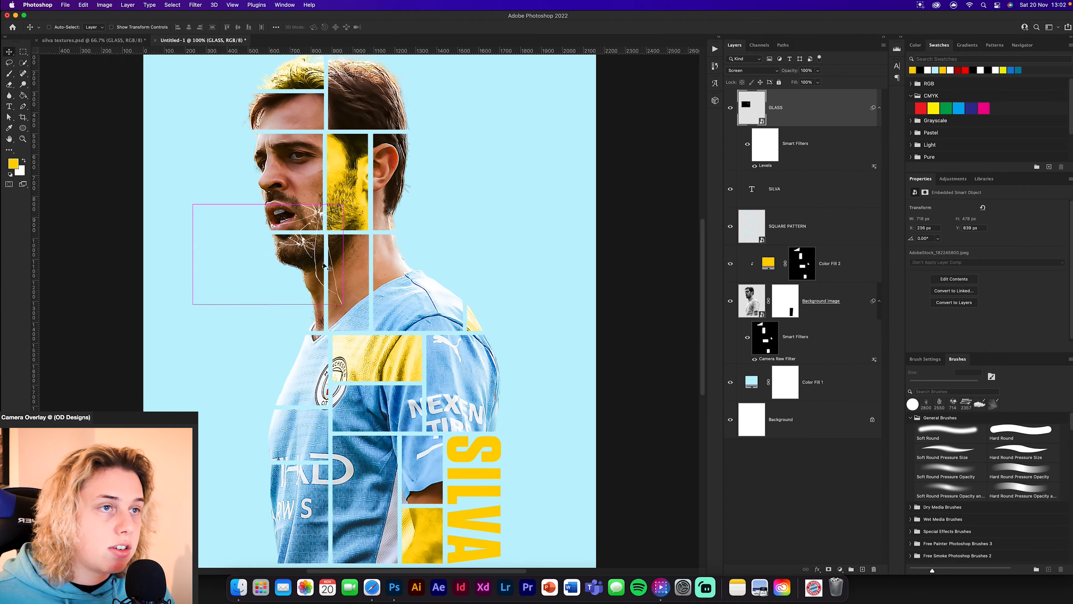
{"action": "key", "text": "super+equal"}
{"action": "key", "text": "super+equal"}
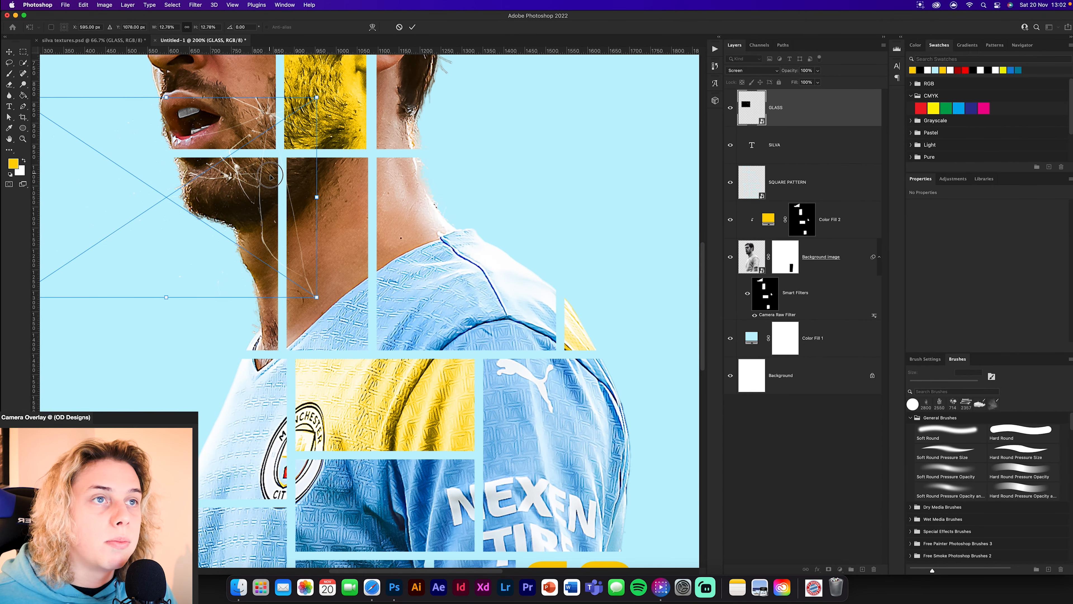
{"action": "left_click_drag", "start_coordinate": [269, 174], "coordinate": [233, 231]}
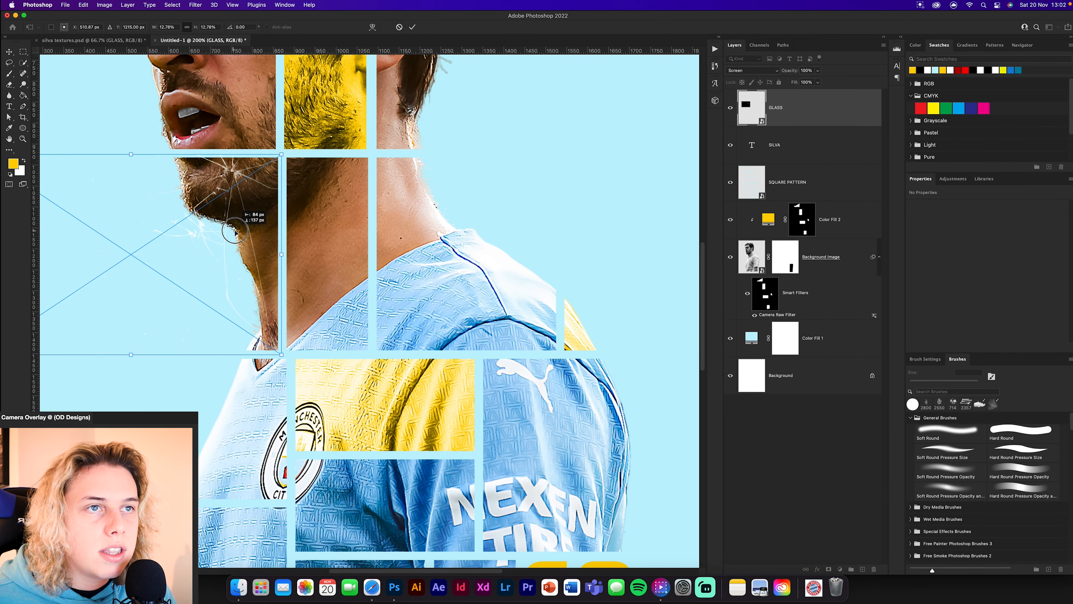
{"action": "left_click", "coordinate": [411, 29]}
Place the GLASS layer directly below SQUARE PATTERN and clip it to the Background image layer.
{"action": "left_click_drag", "start_coordinate": [810, 123], "coordinate": [807, 241]}
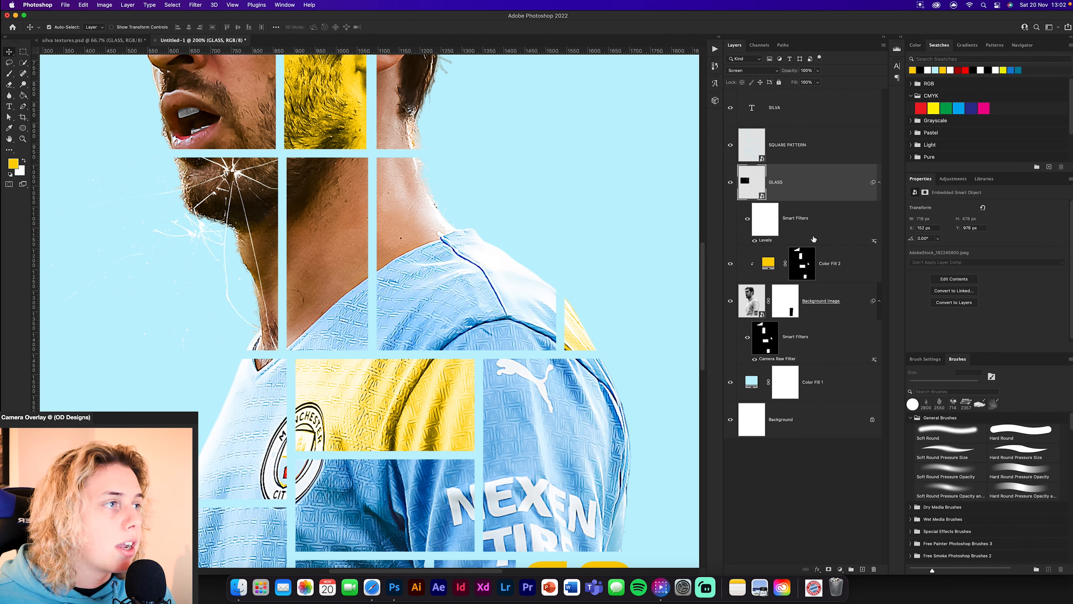
{"action": "left_click", "coordinate": [827, 244], "text": "alt"}
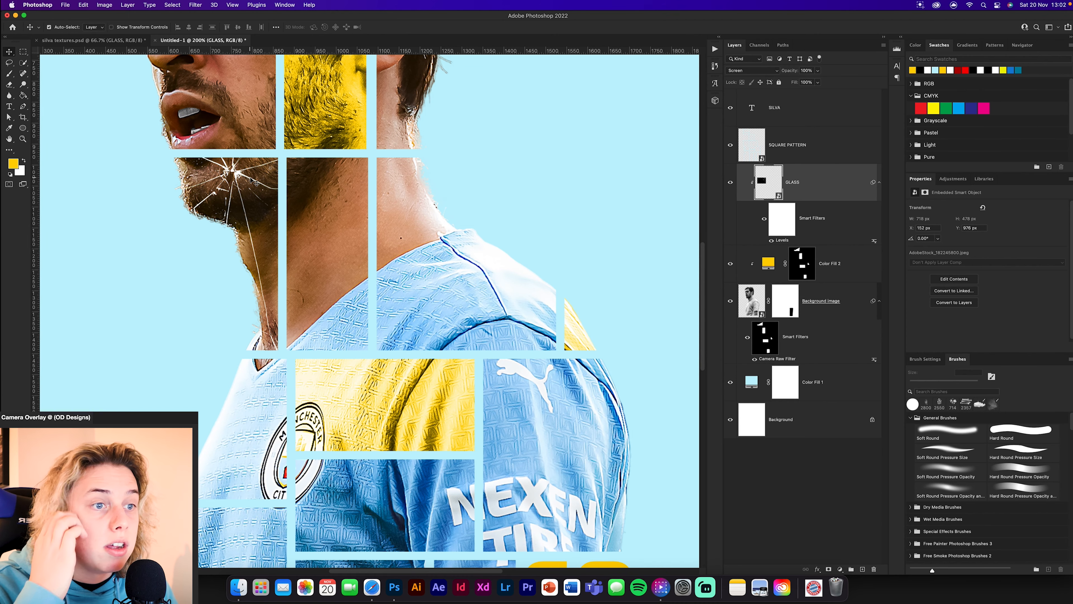
{"action": "key", "text": "super+minus"}
{"action": "key", "text": "super+minus"}
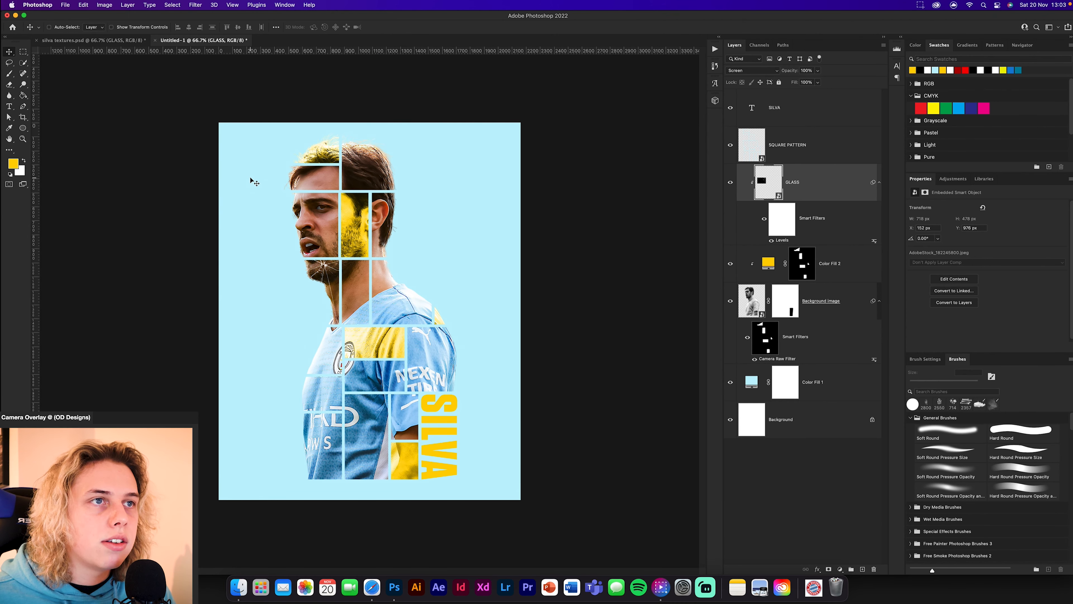
In silva textures.psd, hide the GLASS layer, then show and expand the Inside Images group.
{"action": "left_click", "coordinate": [68, 40]}
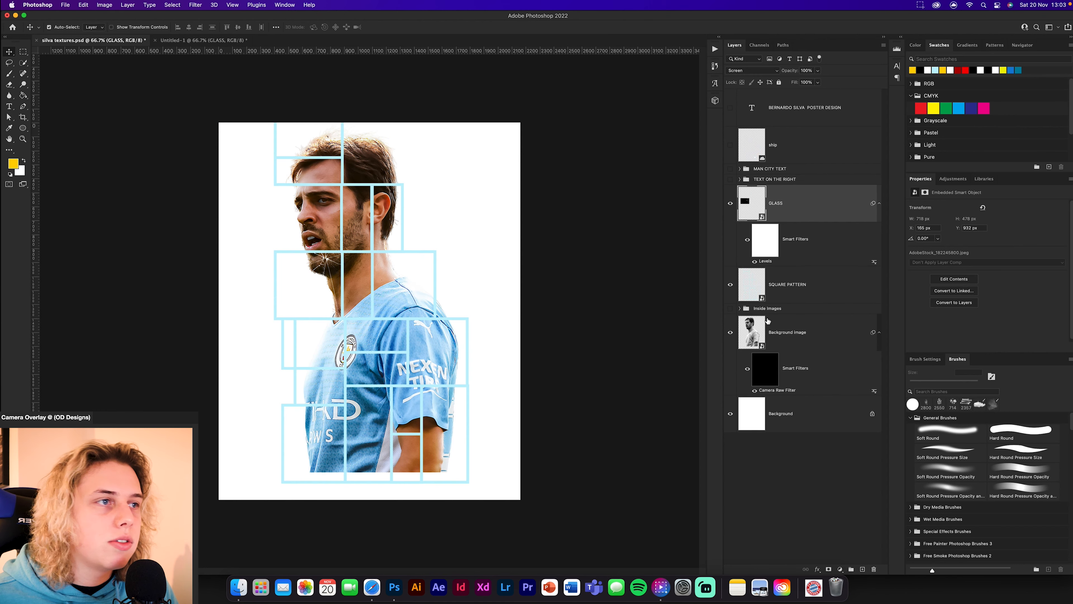
{"action": "left_click", "coordinate": [731, 205]}
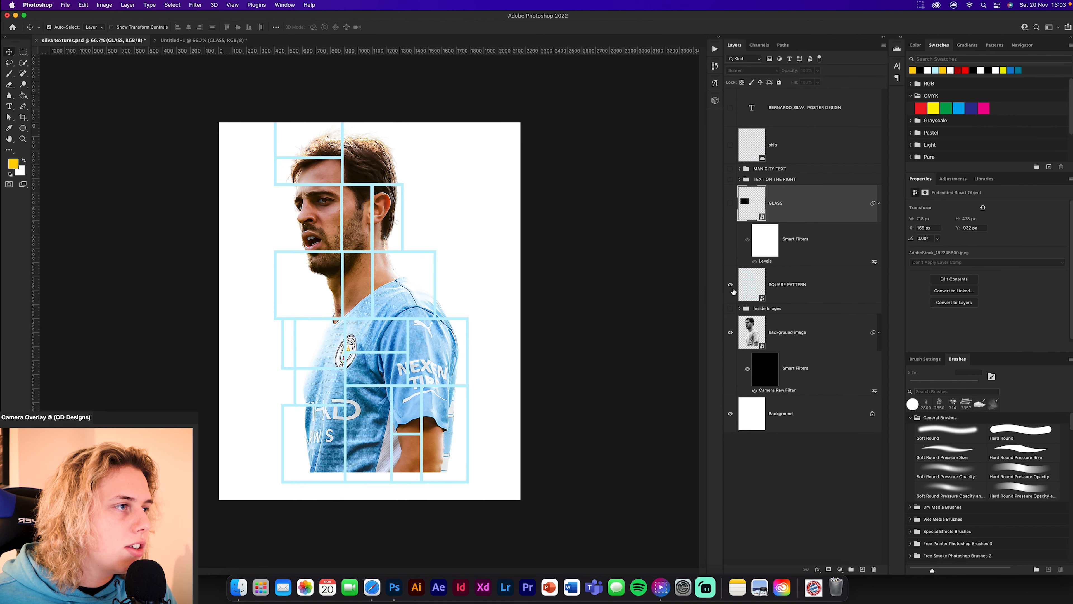
{"action": "left_click", "coordinate": [729, 284]}
{"action": "left_click", "coordinate": [729, 332]}
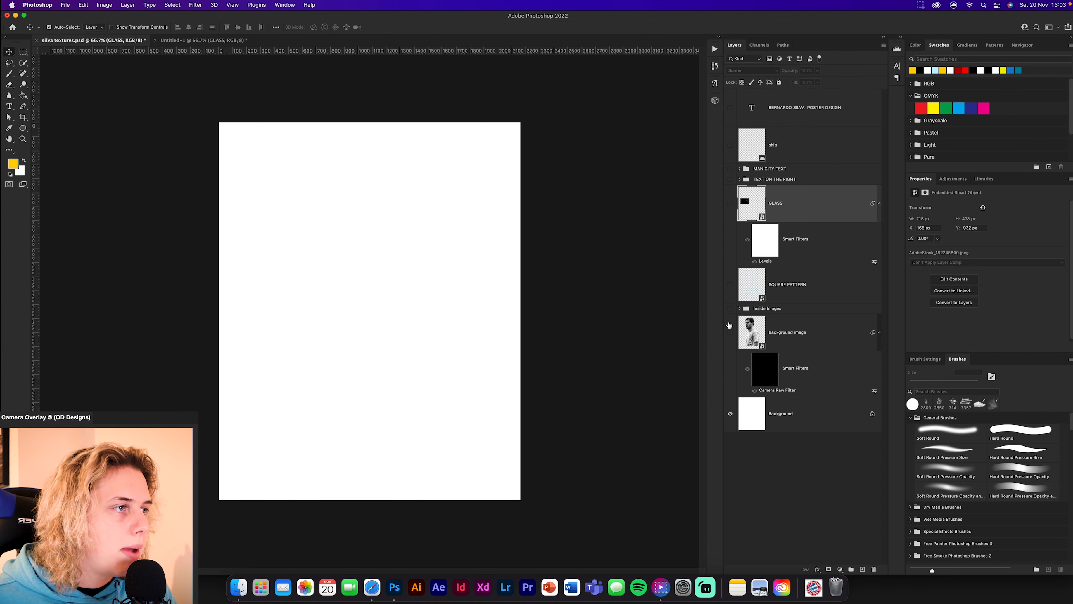
{"action": "left_click", "coordinate": [730, 332]}
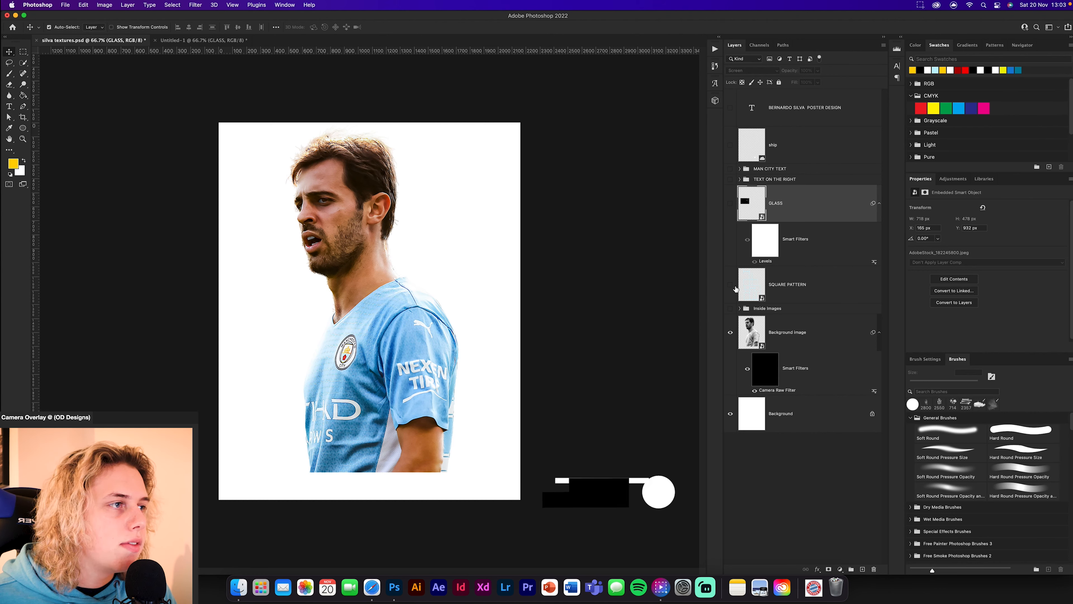
{"action": "left_click", "coordinate": [729, 284]}
{"action": "left_click", "coordinate": [730, 308]}
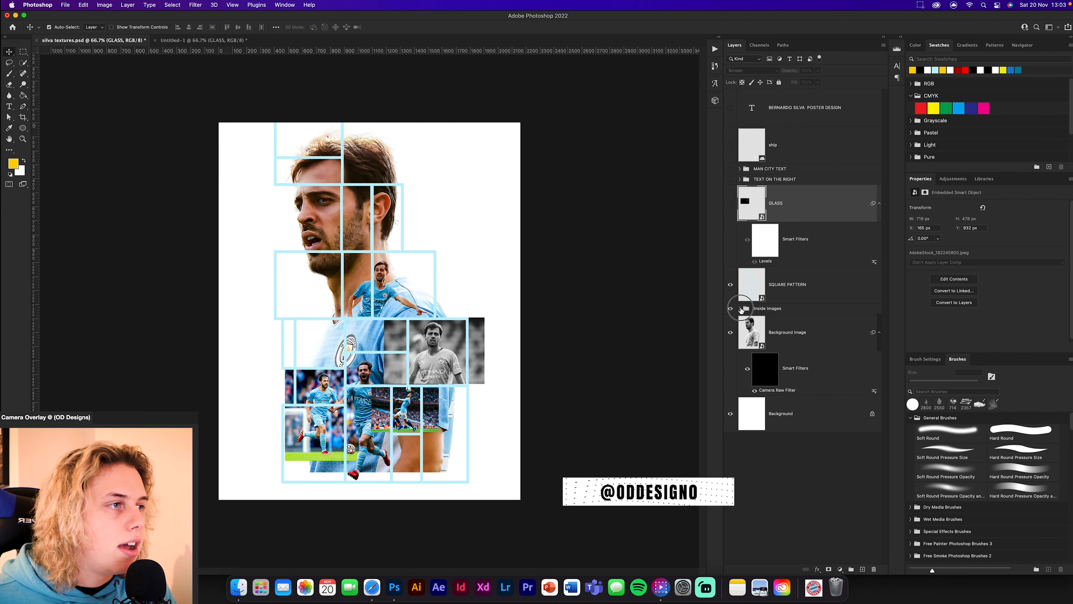
{"action": "left_click", "coordinate": [740, 309]}
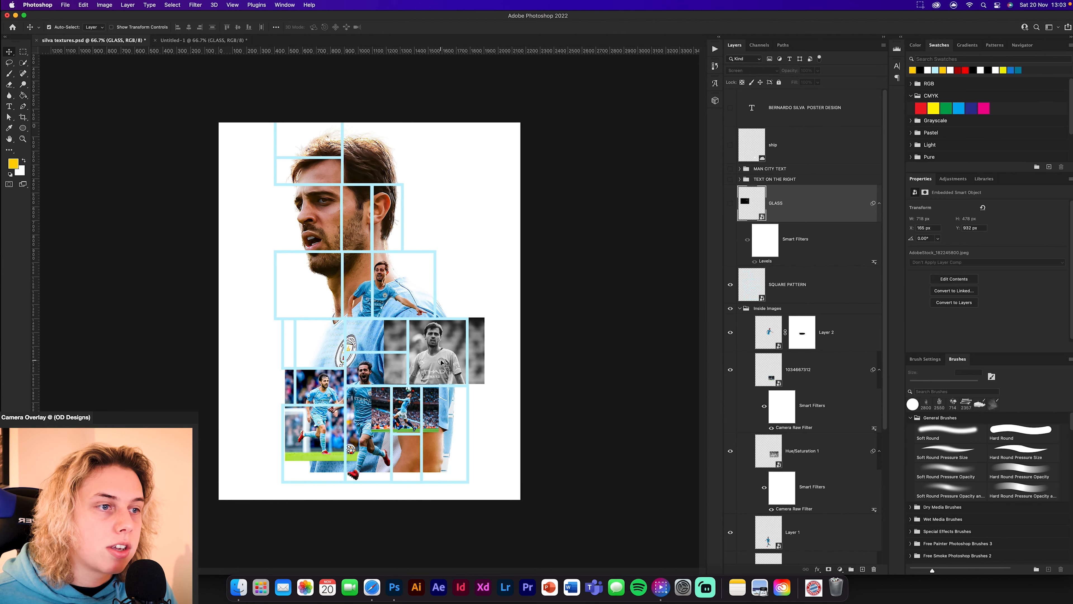
{"action": "left_click", "coordinate": [768, 332]}
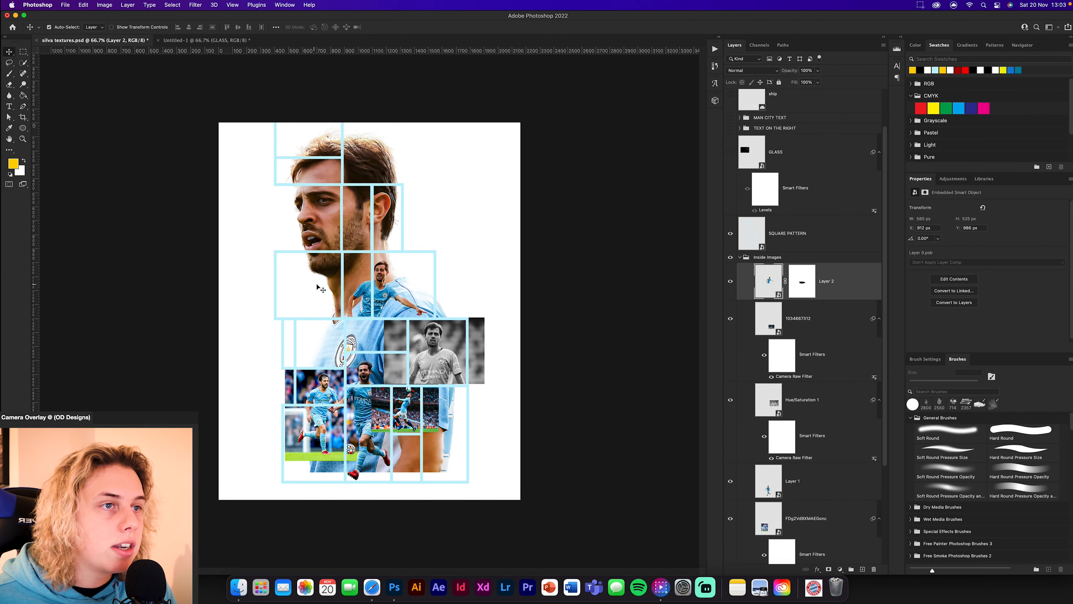
{"action": "left_click", "coordinate": [326, 395]}
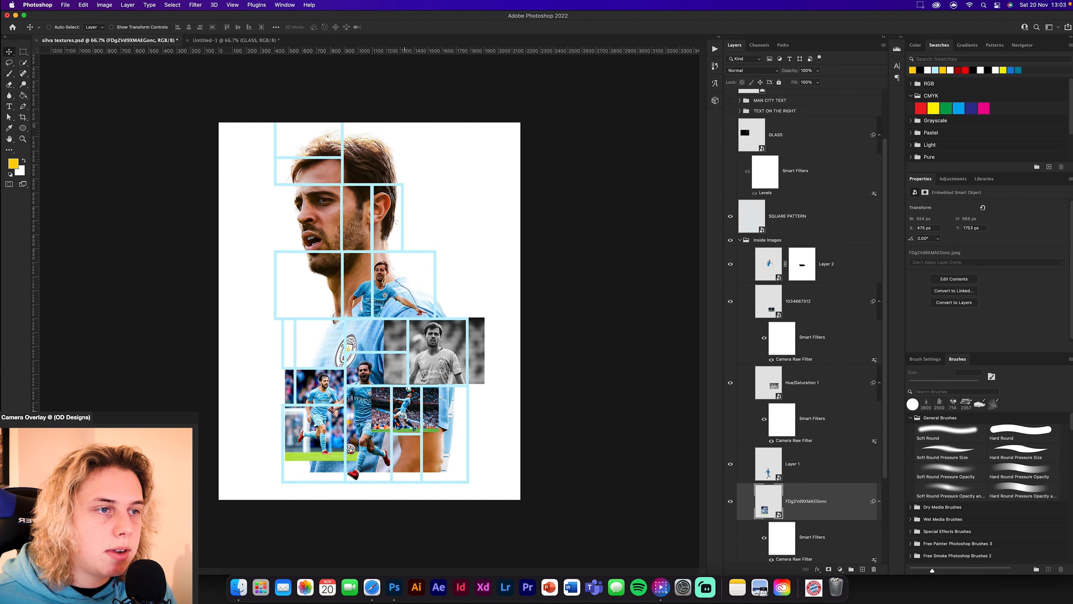
{"action": "scroll", "coordinate": [807, 418], "scroll_direction": "down", "scroll_amount": 4}
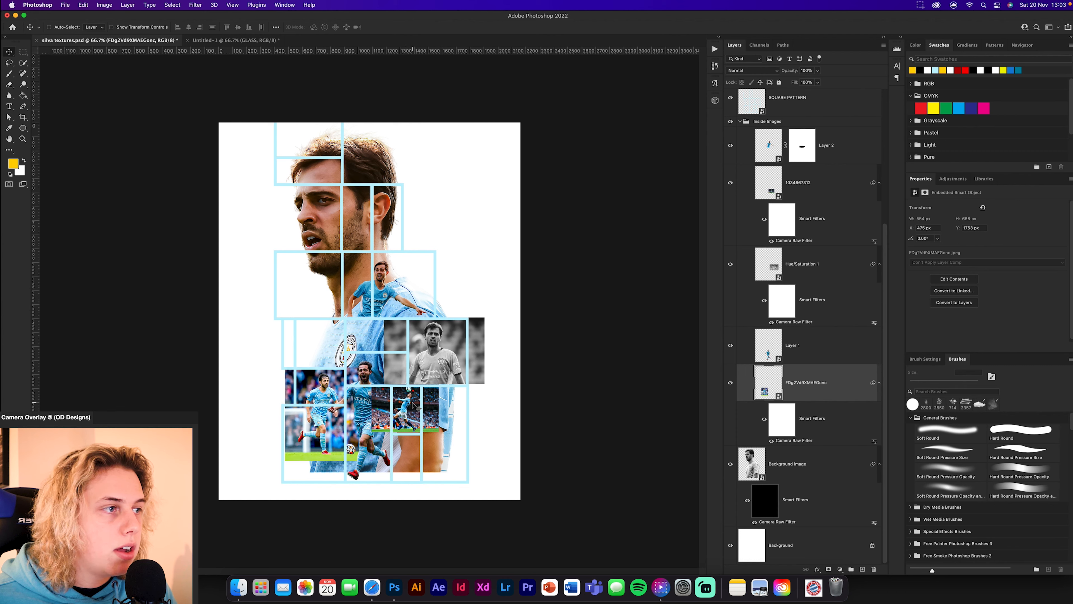
{"action": "key", "text": "super"}
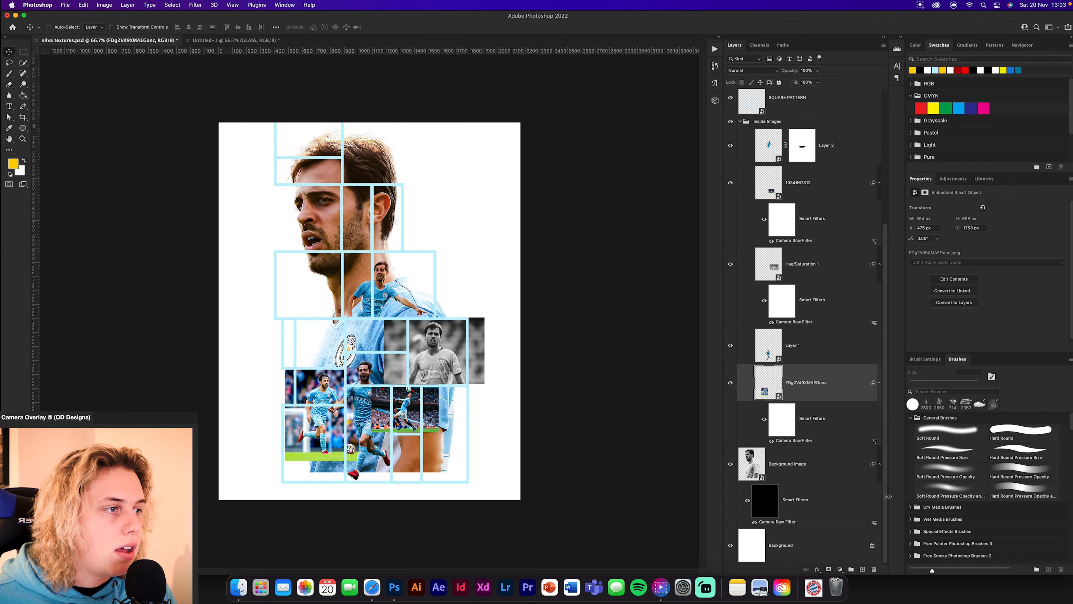
{"action": "scroll", "coordinate": [847, 429], "scroll_direction": "up", "scroll_amount": 3}
{"action": "left_click", "coordinate": [814, 282], "text": "super"}
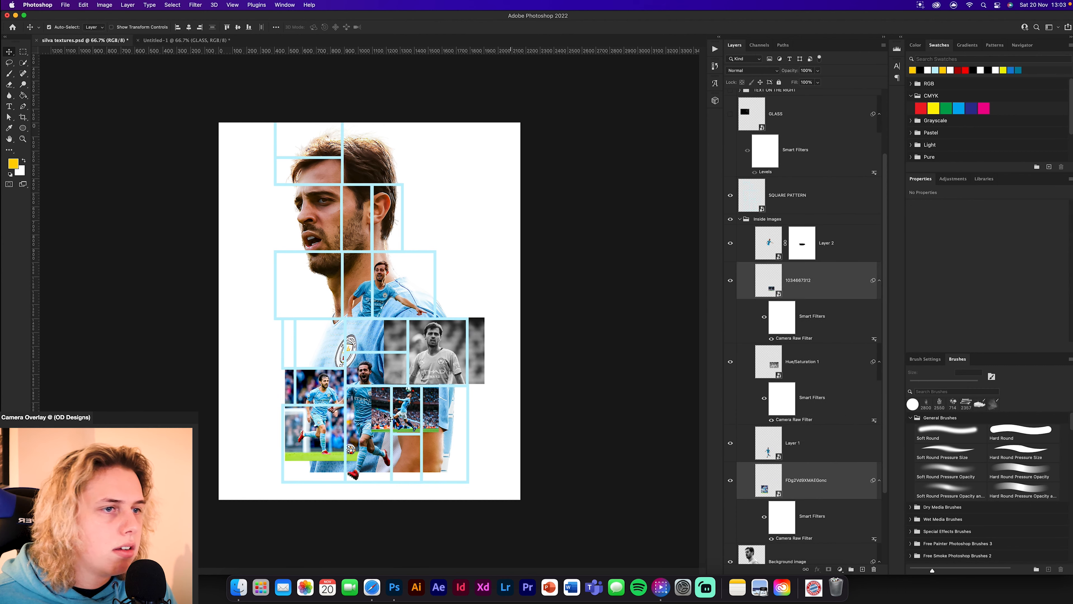
{"action": "left_click_drag", "start_coordinate": [403, 393], "coordinate": [396, 414]}
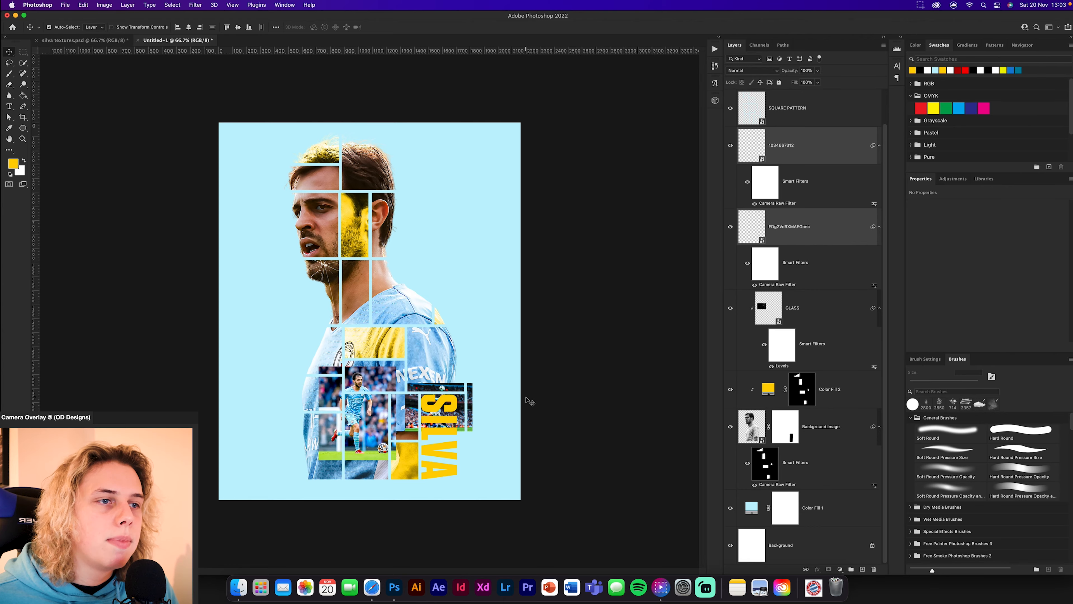
Move both copied photos left so the running player sits in the lower-left cells and the heading player fills the narrow cell beside SILVA.
{"action": "scroll", "coordinate": [518, 399], "scroll_direction": "up", "scroll_amount": 5}
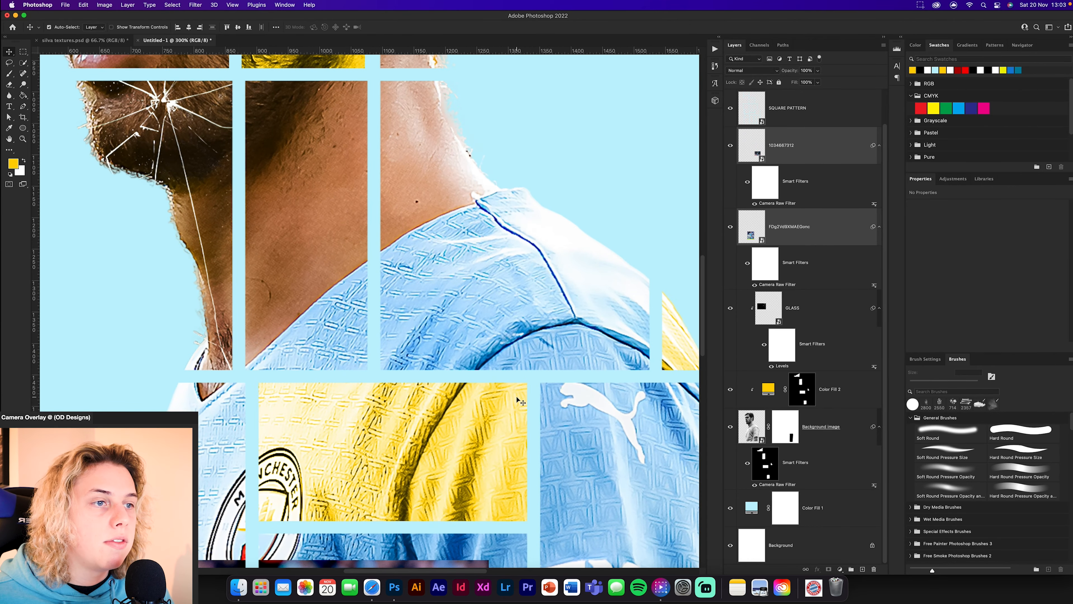
{"action": "scroll", "coordinate": [331, 462], "scroll_direction": "up", "scroll_amount": 3}
{"action": "left_click_drag", "start_coordinate": [332, 462], "coordinate": [369, 250]}
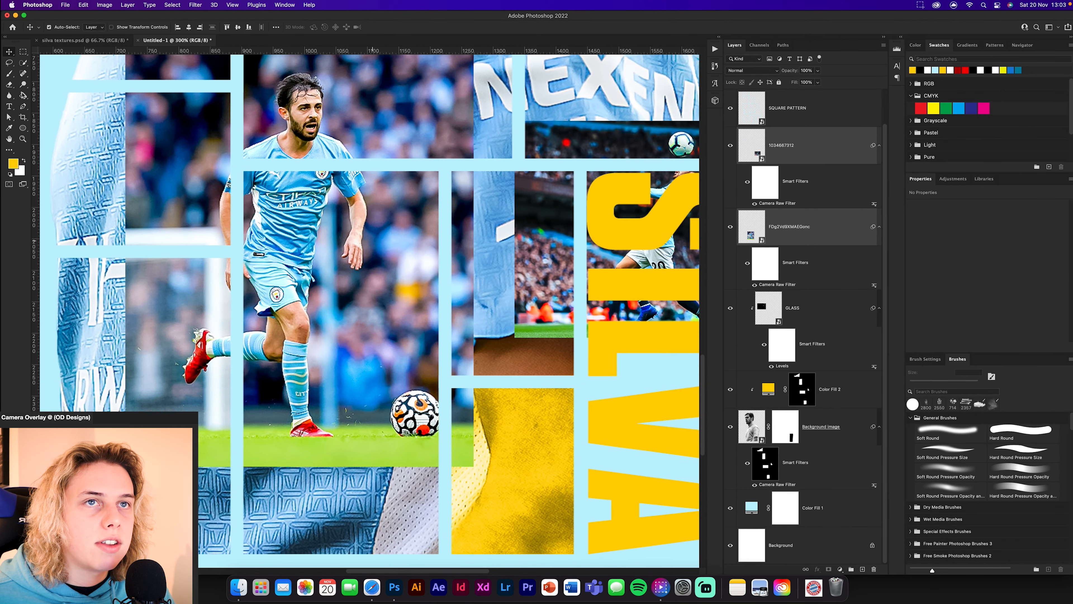
{"action": "key", "text": "super+minus"}
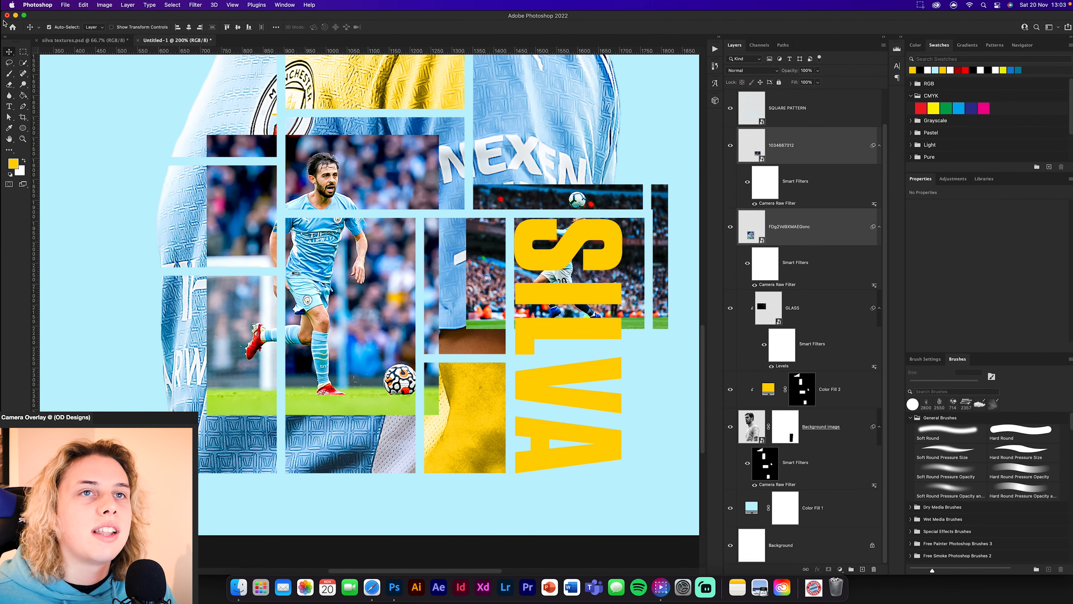
{"action": "left_click_drag", "start_coordinate": [403, 308], "coordinate": [255, 326]}
{"action": "left_click", "coordinate": [71, 217]}
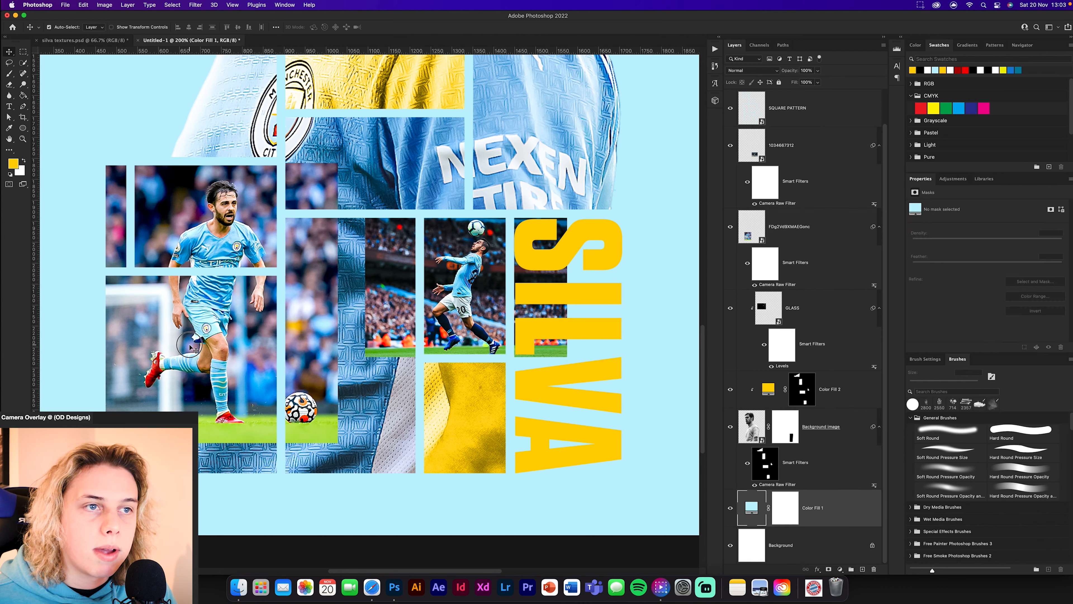
Add a layer mask to the running player photo and hide everything outside its upper-left cells with the Hard Round brush in black.
{"action": "left_click", "coordinate": [190, 344]}
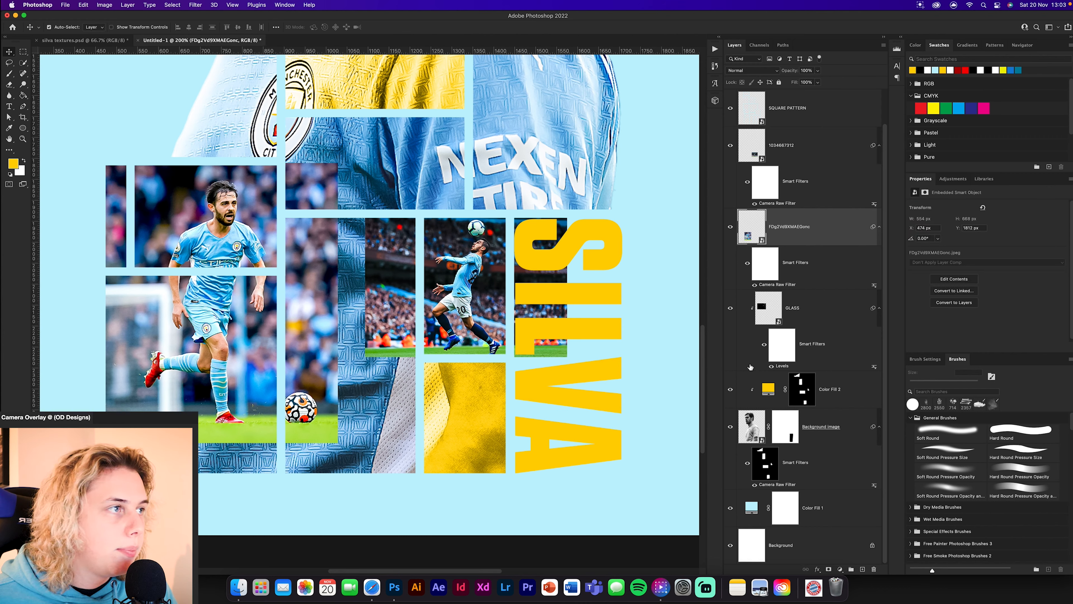
{"action": "left_click", "coordinate": [829, 569]}
{"action": "left_click", "coordinate": [1023, 432]}
{"action": "mouse_move", "coordinate": [338, 175]}
{"action": "left_mouse_down"}
{"action": "mouse_move", "coordinate": [323, 241]}
{"action": "mouse_move", "coordinate": [320, 180]}
{"action": "mouse_move", "coordinate": [297, 166]}
{"action": "left_mouse_up"}
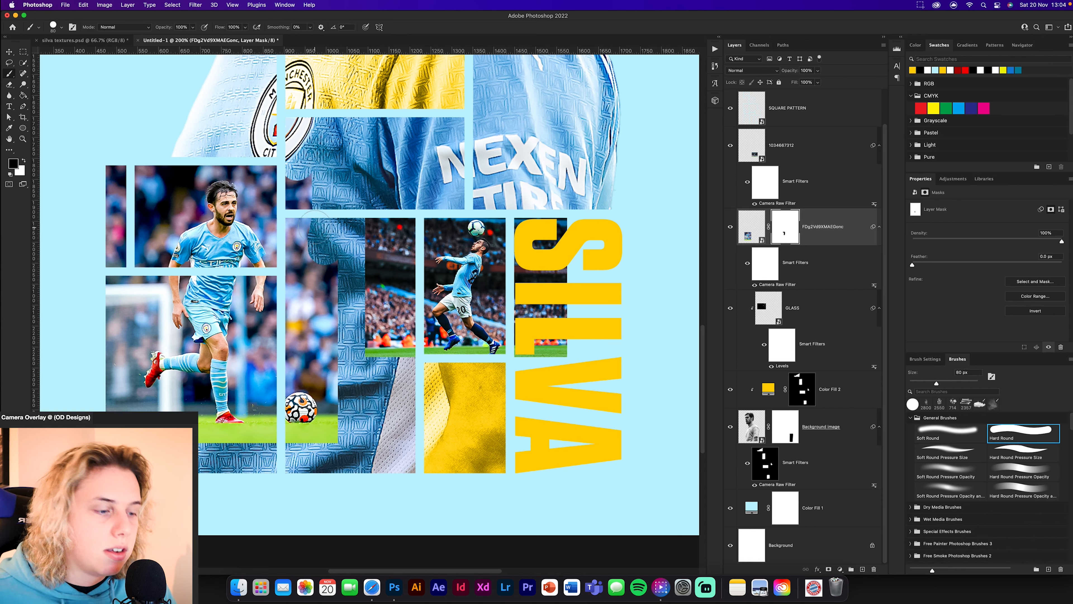
{"action": "key", "text": "bracketright"}
{"action": "key", "text": "bracketright"}
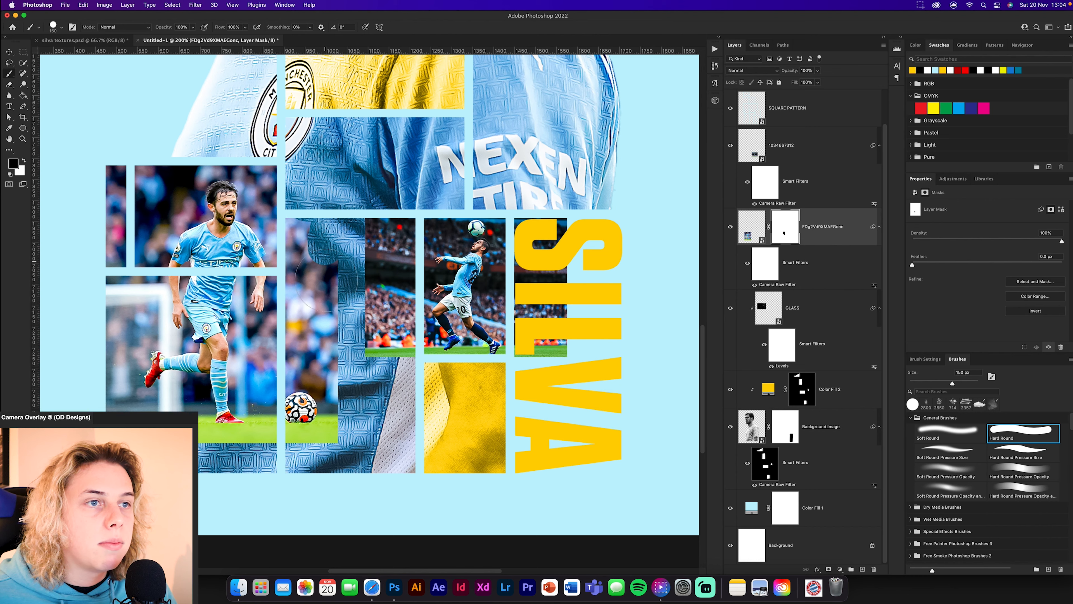
{"action": "mouse_move", "coordinate": [308, 228]}
{"action": "left_mouse_down"}
{"action": "mouse_move", "coordinate": [306, 435]}
{"action": "mouse_move", "coordinate": [182, 394]}
{"action": "mouse_move", "coordinate": [98, 391]}
{"action": "mouse_move", "coordinate": [121, 366]}
{"action": "mouse_move", "coordinate": [232, 327]}
{"action": "mouse_move", "coordinate": [270, 292]}
{"action": "left_mouse_up"}
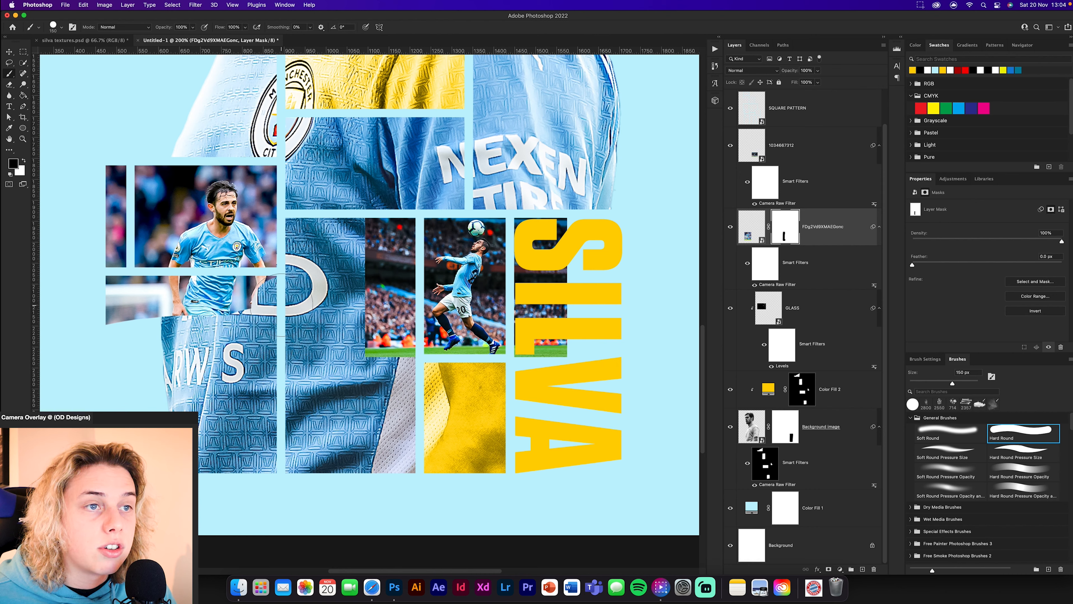
{"action": "mouse_move", "coordinate": [160, 302]}
{"action": "left_mouse_down"}
{"action": "mouse_move", "coordinate": [76, 290]}
{"action": "mouse_move", "coordinate": [98, 156]}
{"action": "left_mouse_up"}
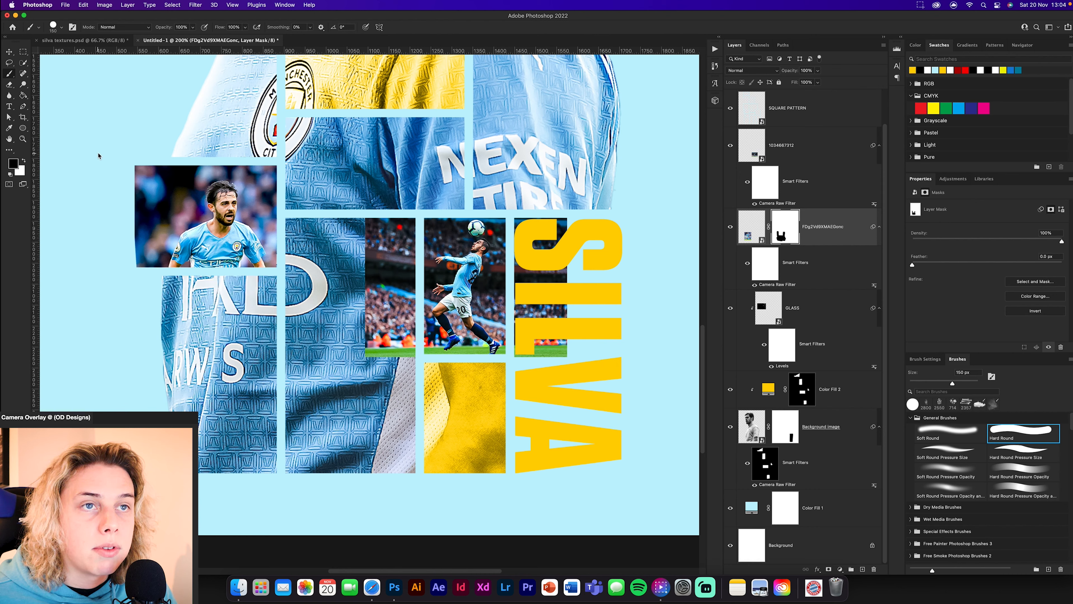
Clip the running player photo to the Background image and refine its mask along the cell's right edge with a 70 px brush.
{"action": "left_click", "coordinate": [823, 288], "text": "alt"}
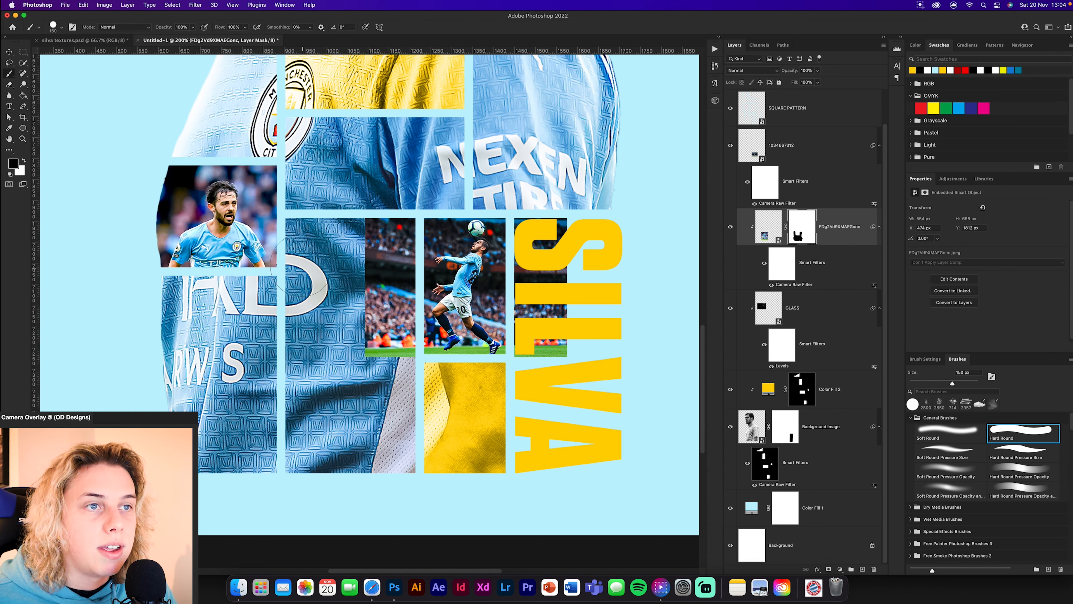
{"action": "key", "text": "bracketleft"}
{"action": "key", "text": "bracketleft"}
{"action": "key", "text": "bracketleft"}
{"action": "key", "text": "bracketleft"}
{"action": "key", "text": "bracketleft"}
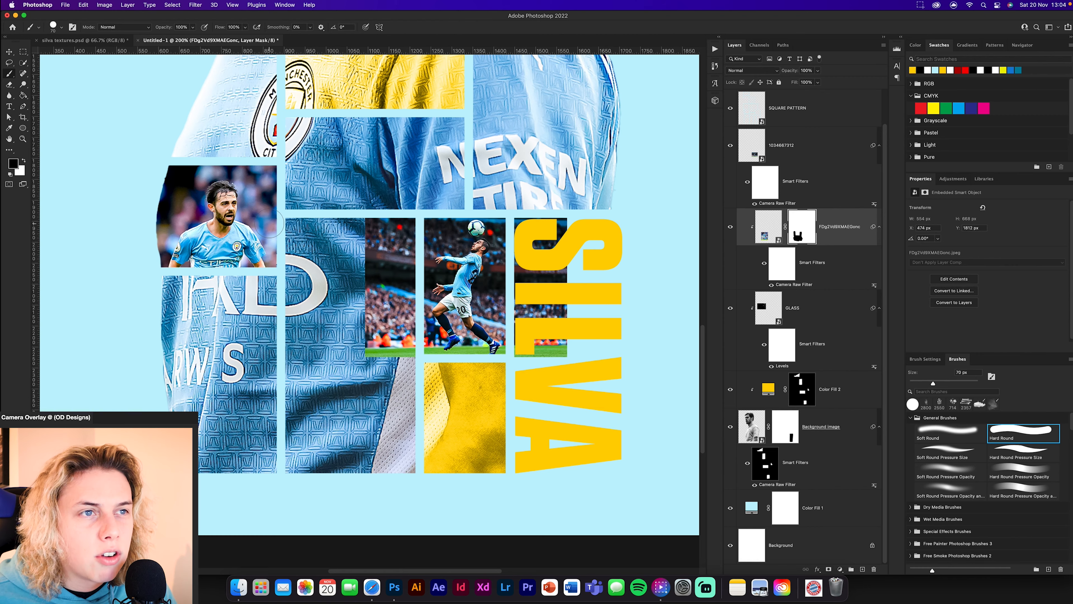
{"action": "key", "text": "z"}
{"action": "key", "text": "b"}
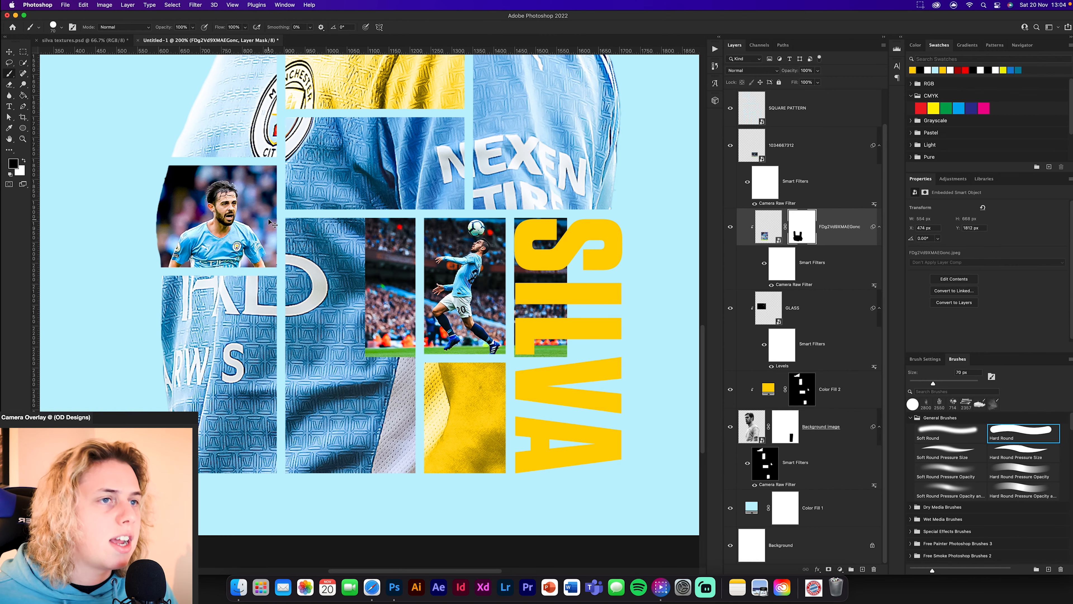
{"action": "key", "text": "super+equal"}
{"action": "key", "text": "super+equal"}
{"action": "key", "text": "super+equal"}
{"action": "left_click_drag", "start_coordinate": [274, 213], "coordinate": [461, 258]}
{"action": "key", "text": "x"}
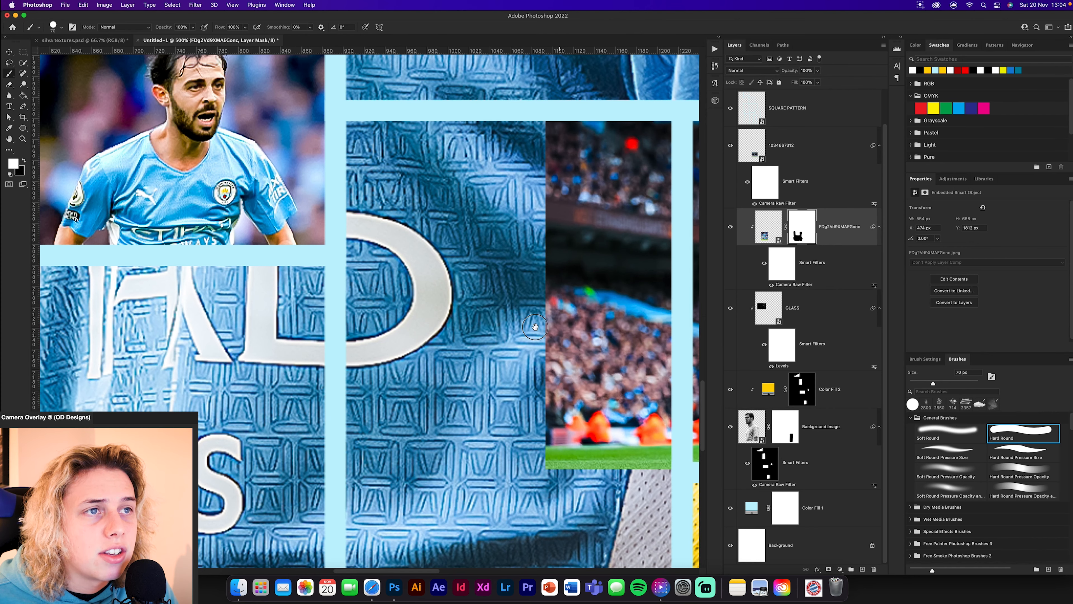
{"action": "left_click_drag", "start_coordinate": [535, 329], "coordinate": [199, 252]}
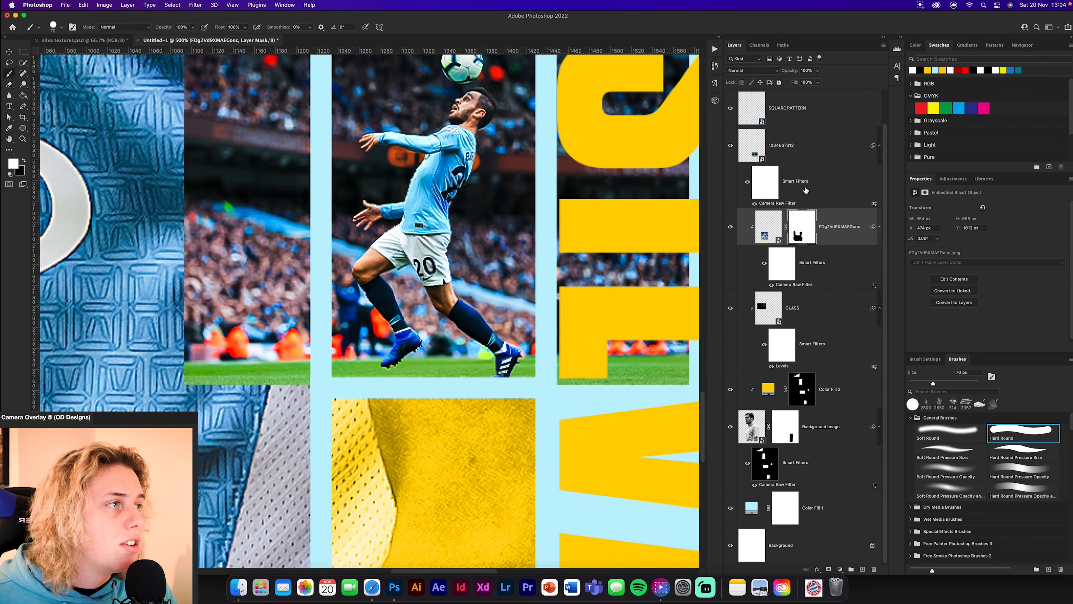
{"action": "left_click", "coordinate": [823, 204], "text": "alt"}
{"action": "left_click", "coordinate": [815, 152]}
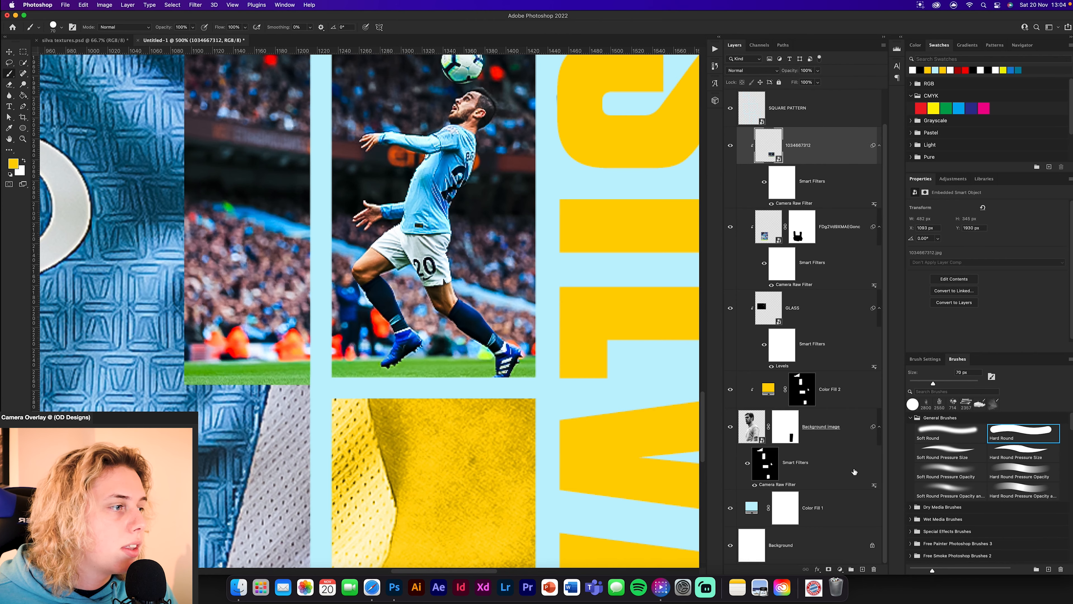
{"action": "left_click", "coordinate": [829, 569]}
Paint black on the heading player photo's mask to hide the parts outside the narrow cell beside the SILVA title.
{"action": "key", "text": "d"}
{"action": "key", "text": "x"}
{"action": "mouse_move", "coordinate": [296, 381]}
{"action": "left_mouse_down"}
{"action": "mouse_move", "coordinate": [211, 351]}
{"action": "mouse_move", "coordinate": [282, 357]}
{"action": "left_mouse_up"}
{"action": "scroll", "coordinate": [281, 357], "scroll_direction": "up", "scroll_amount": 5}
{"action": "mouse_move", "coordinate": [254, 207]}
{"action": "left_mouse_down"}
{"action": "mouse_move", "coordinate": [220, 423]}
{"action": "mouse_move", "coordinate": [262, 372]}
{"action": "left_mouse_up"}
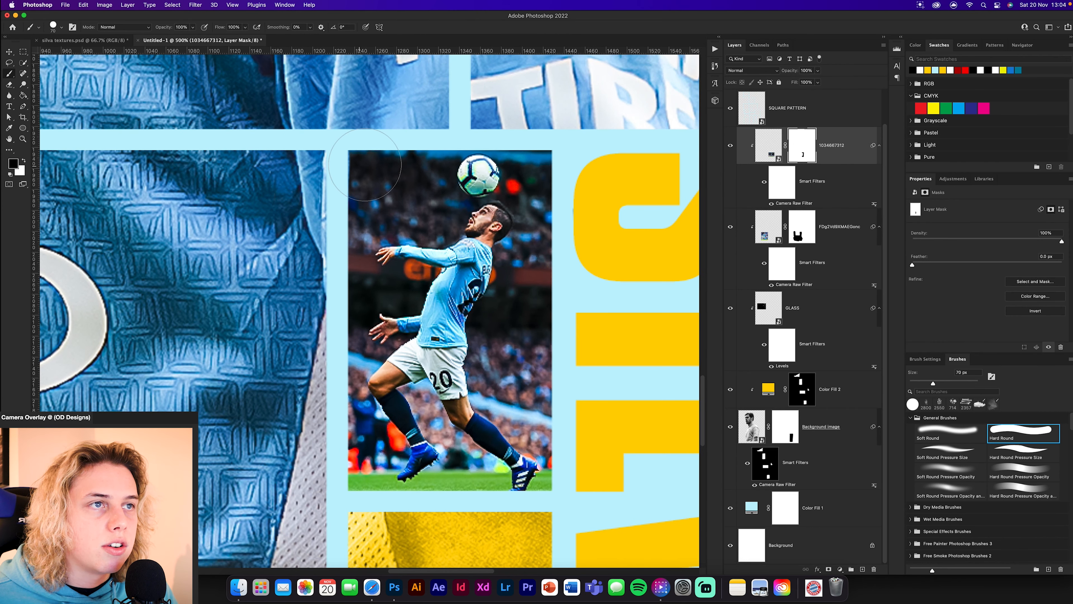
{"action": "key", "text": "x"}
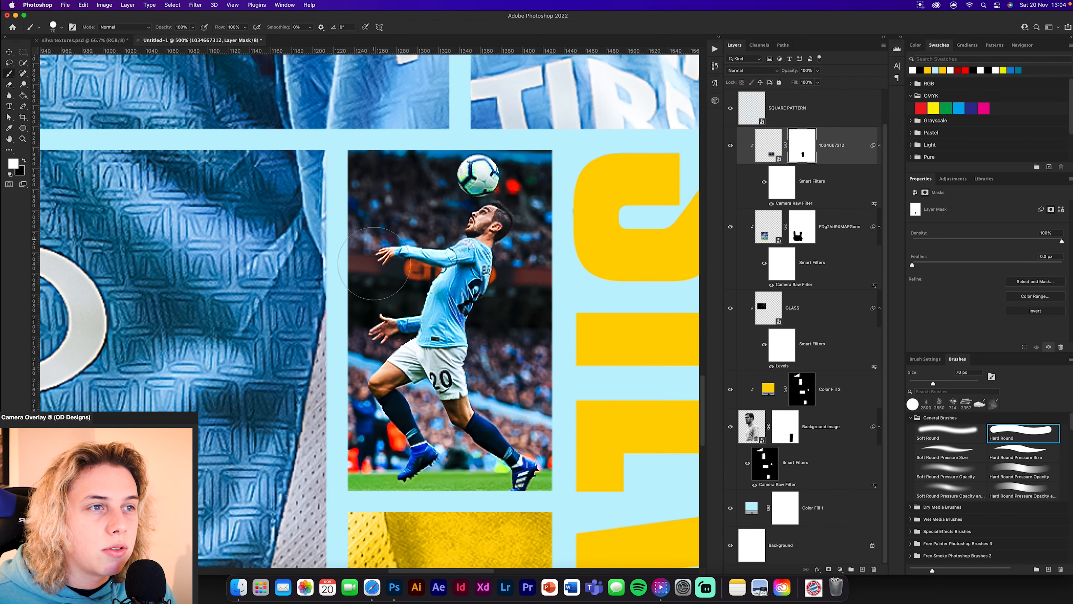
Copy Layer 2 and Layer 1, the cut-out players, from silva textures.psd into the Untitled-1 poster without rasterizing them.
{"action": "scroll", "coordinate": [500, 336], "scroll_direction": "down", "scroll_amount": 5}
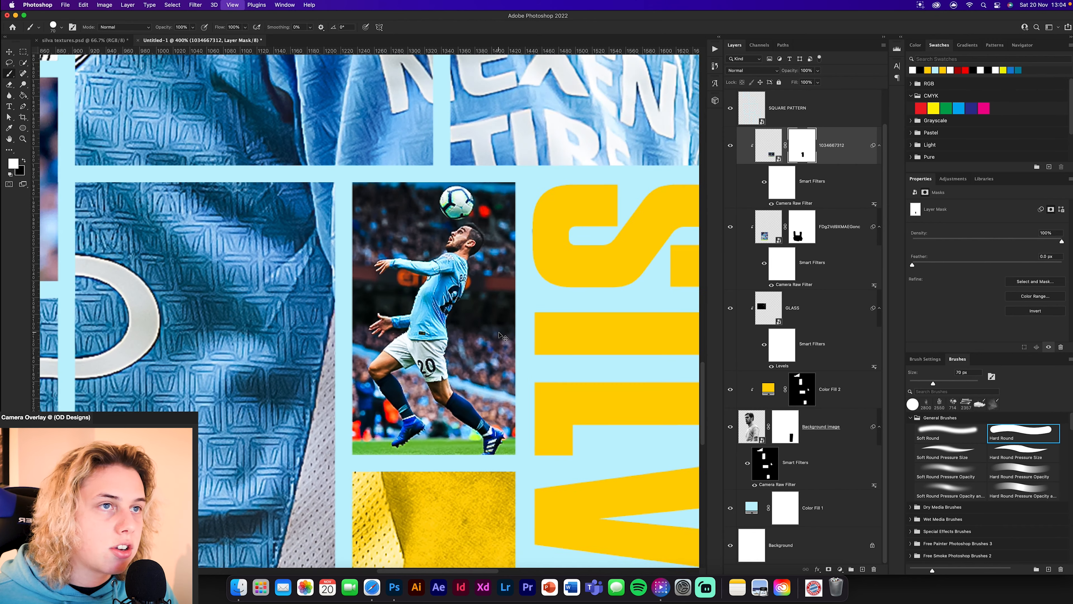
{"action": "scroll", "coordinate": [499, 334], "scroll_direction": "down", "scroll_amount": 3}
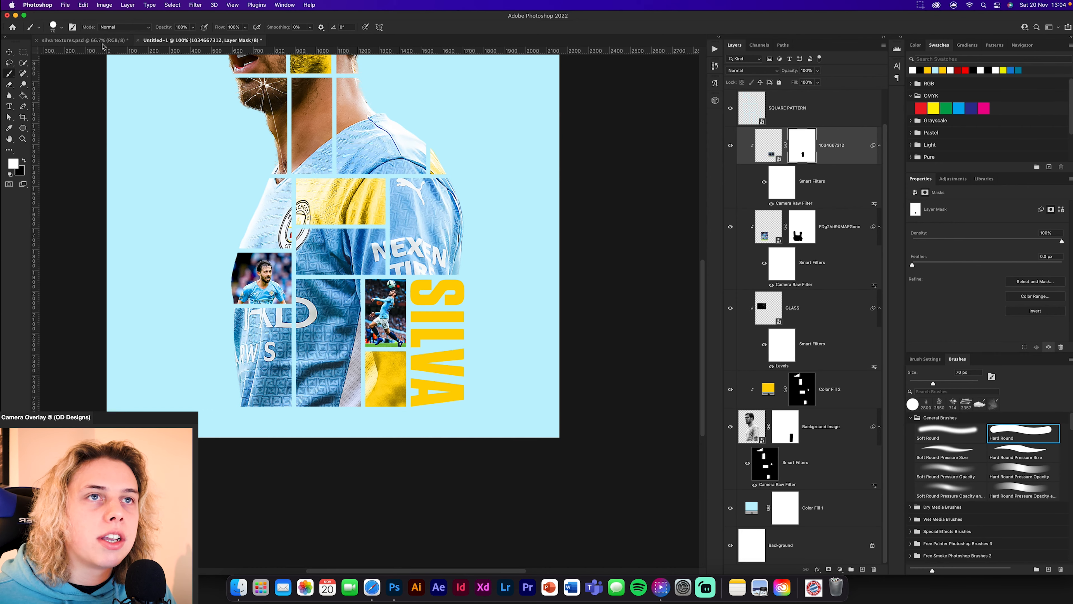
{"action": "left_click", "coordinate": [84, 40]}
{"action": "left_click", "coordinate": [836, 308]}
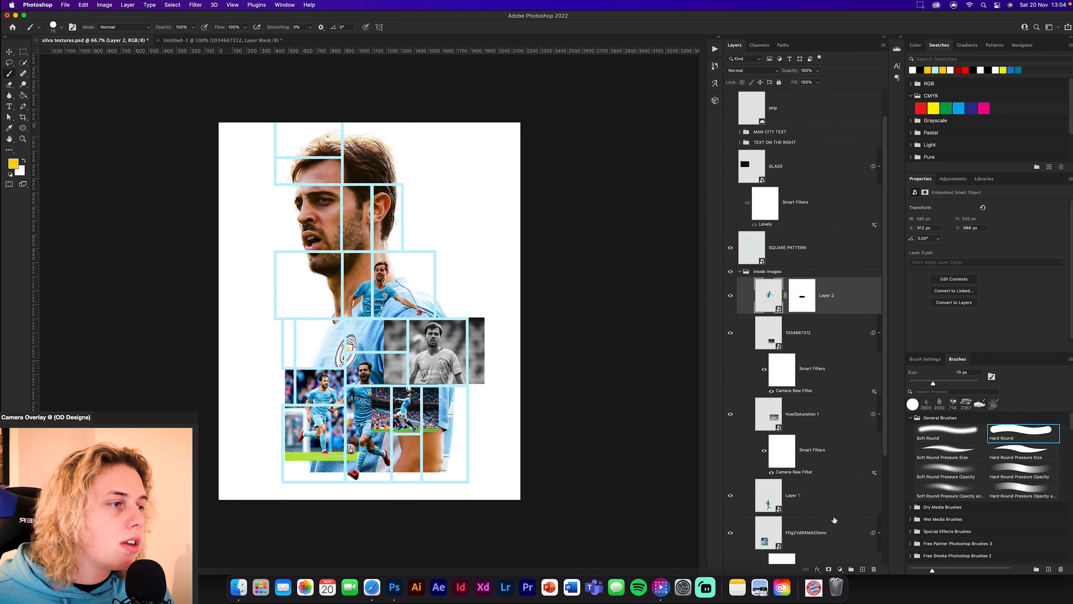
{"action": "left_click", "coordinate": [822, 505], "text": "super"}
{"action": "left_click_drag", "start_coordinate": [846, 303], "coordinate": [395, 349]}
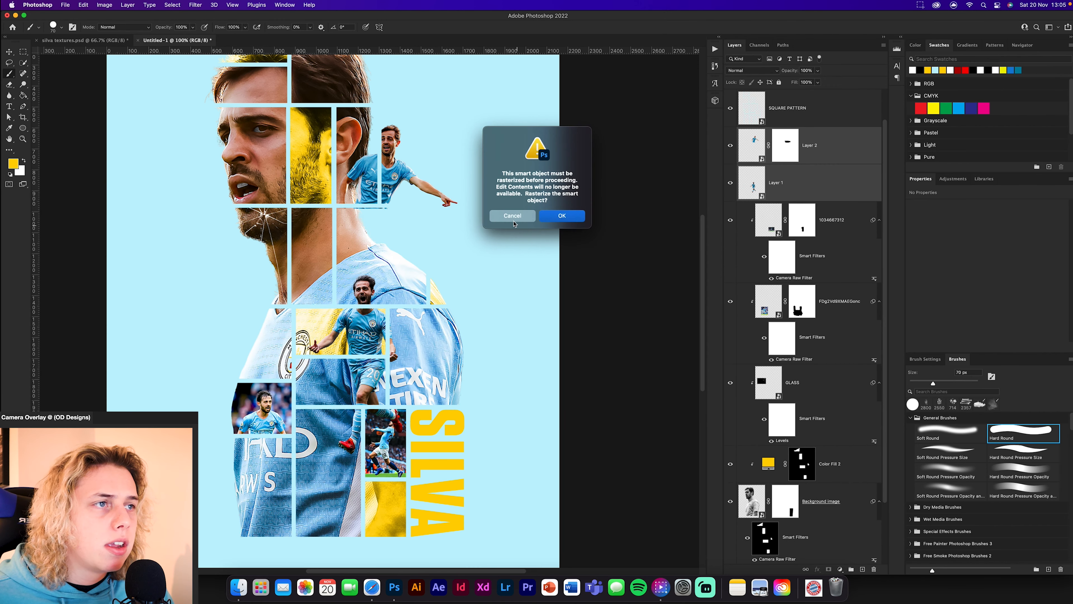
{"action": "left_click", "coordinate": [506, 214]}
{"action": "left_click", "coordinate": [9, 52]}
Move the cut-out players so Layer 1 stands in the lower middle cells and Layer 2 rests on the grid line above the yellow badge cell.
{"action": "scroll", "coordinate": [452, 326], "scroll_direction": "down", "scroll_amount": 5}
{"action": "scroll", "coordinate": [452, 325], "scroll_direction": "left", "scroll_amount": 3}
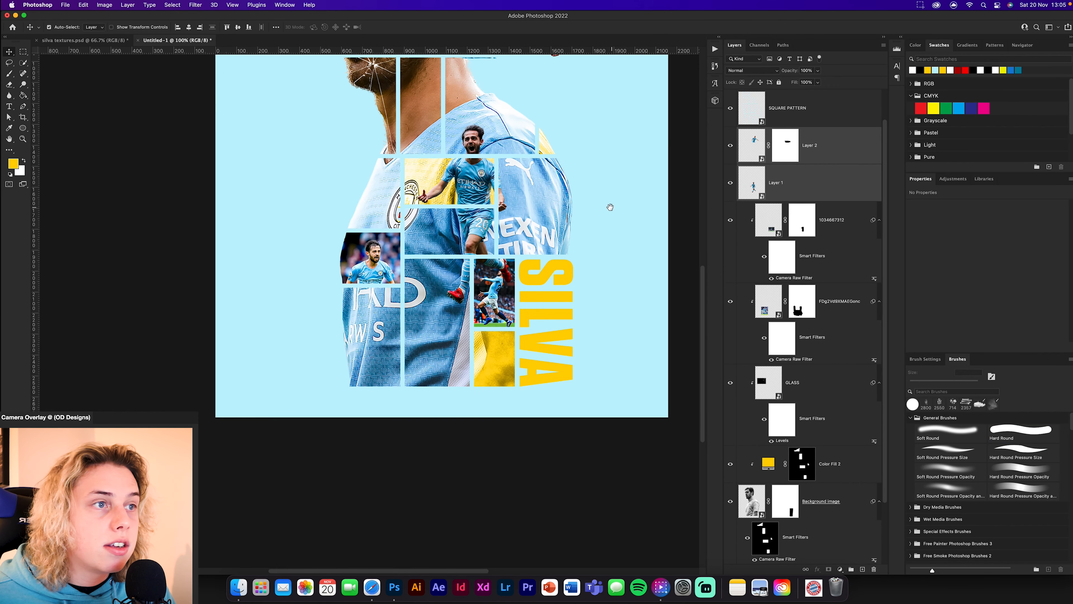
{"action": "left_click_drag", "start_coordinate": [375, 170], "coordinate": [424, 263]}
{"action": "left_click", "coordinate": [446, 206]}
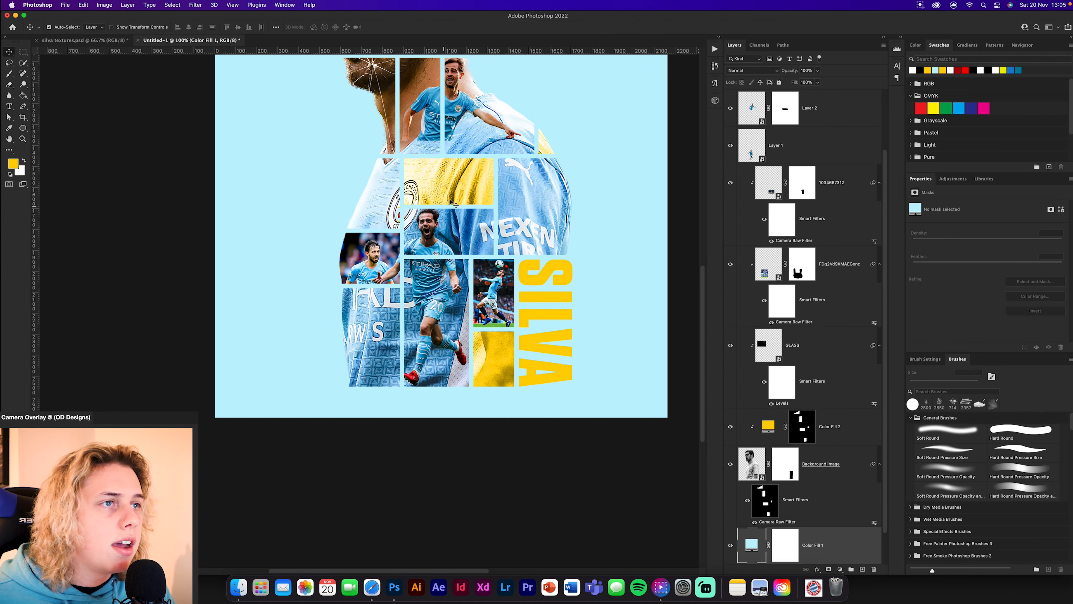
{"action": "mouse_move", "coordinate": [458, 106]}
{"action": "left_mouse_down"}
{"action": "mouse_move", "coordinate": [463, 119]}
{"action": "mouse_move", "coordinate": [463, 100]}
{"action": "left_mouse_up"}
{"action": "scroll", "coordinate": [408, 277], "scroll_direction": "down", "scroll_amount": 1}
Select Layer 1 and examine up close how the cut-out players overlap the grid lines and neighbouring cells.
{"action": "left_click", "coordinate": [428, 222]}
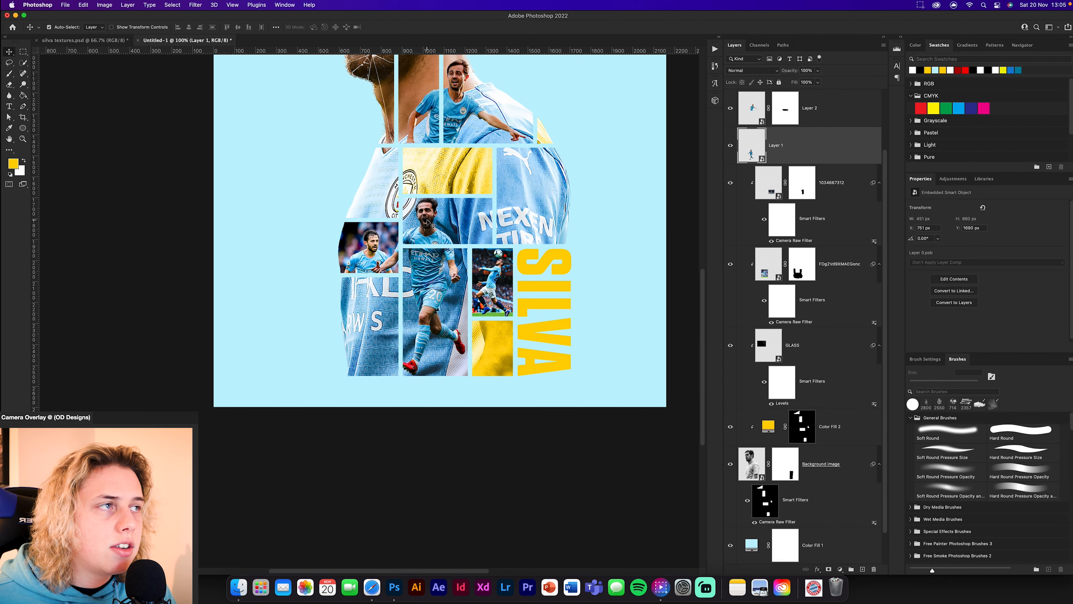
{"action": "scroll", "coordinate": [803, 169], "scroll_direction": "up", "scroll_amount": 3}
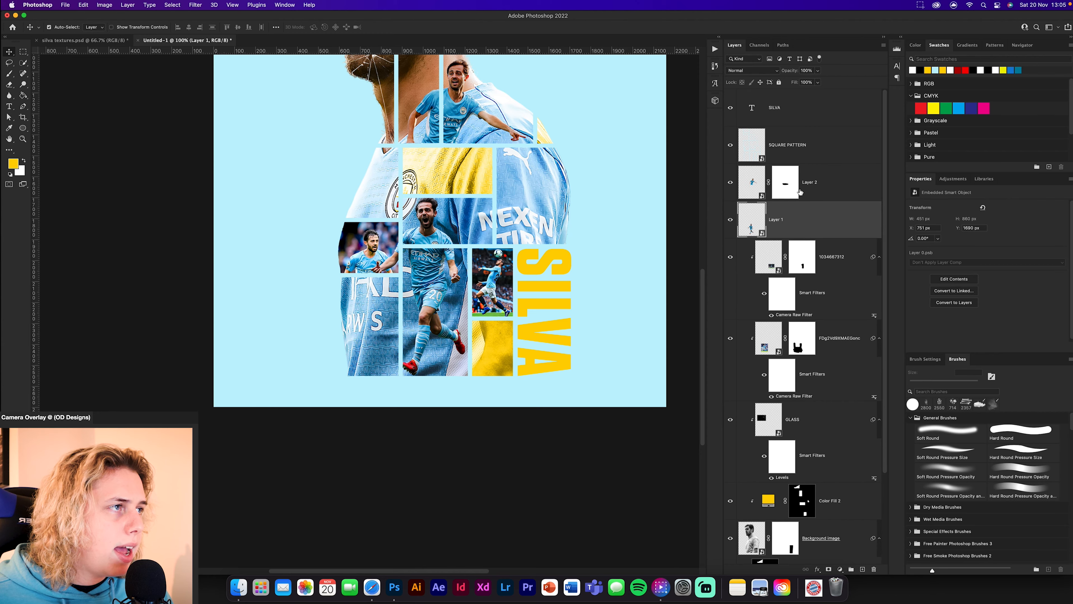
{"action": "left_click", "coordinate": [798, 156]}
{"action": "left_click", "coordinate": [810, 229]}
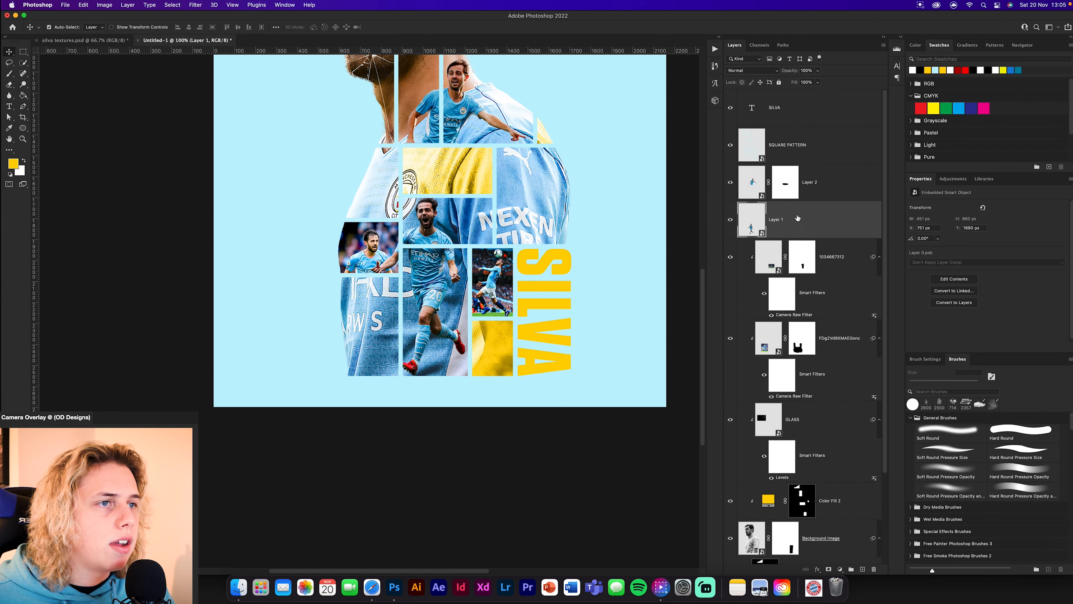
{"action": "scroll", "coordinate": [328, 227], "scroll_direction": "up", "scroll_amount": 6}
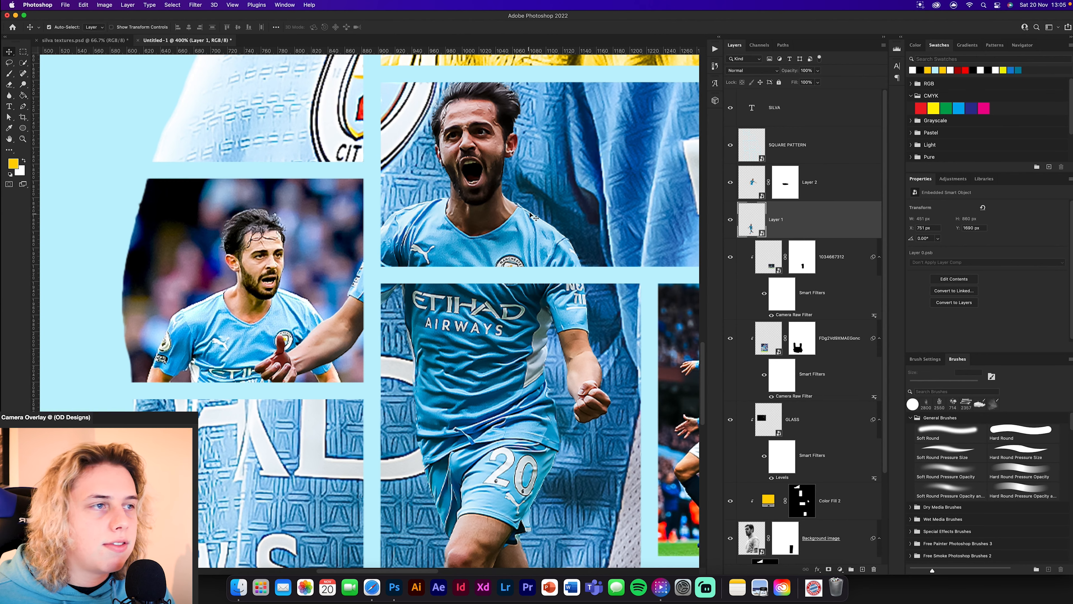
{"action": "scroll", "coordinate": [532, 217], "scroll_direction": "down", "scroll_amount": 10}
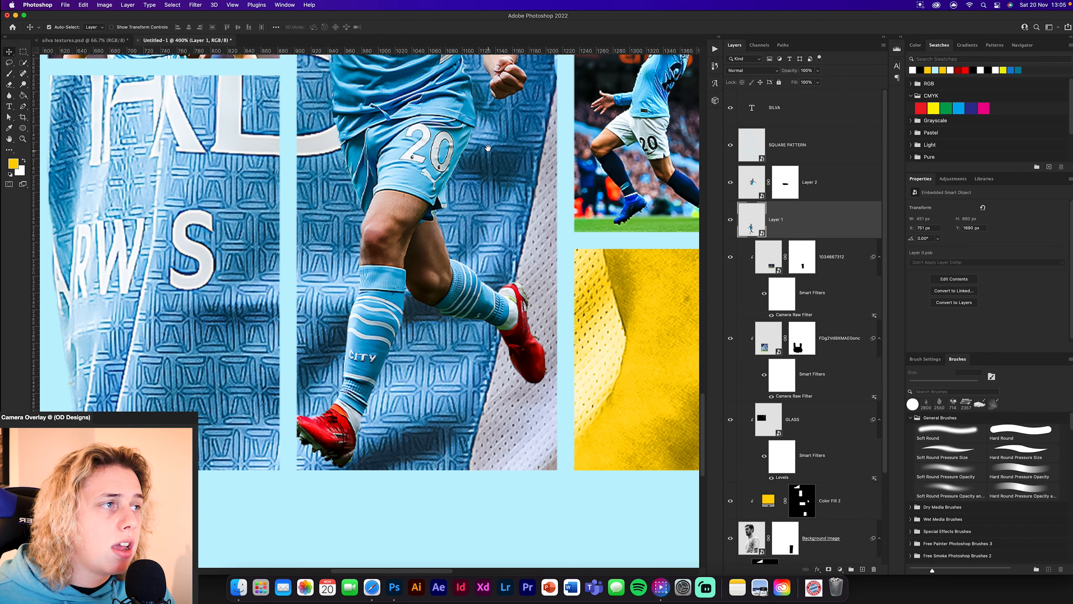
{"action": "left_click_drag", "start_coordinate": [482, 169], "coordinate": [400, 469]}
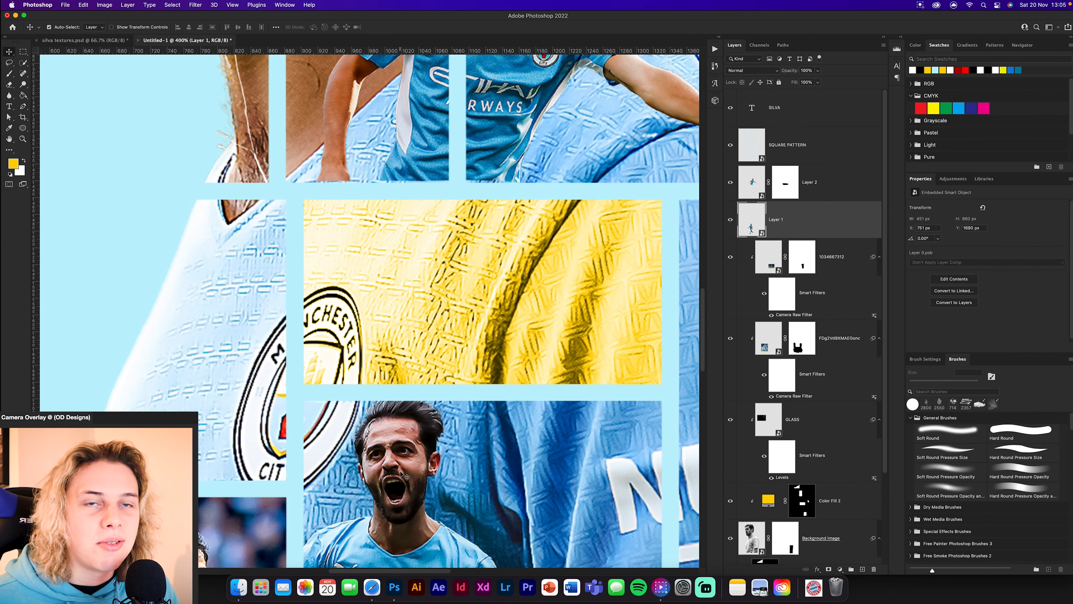
Copy the black-and-white player photo, layer Hue/Saturation 1, from silva textures.psd into the Untitled-1 poster over the cell above the SILVA title.
{"action": "key", "text": "super+0"}
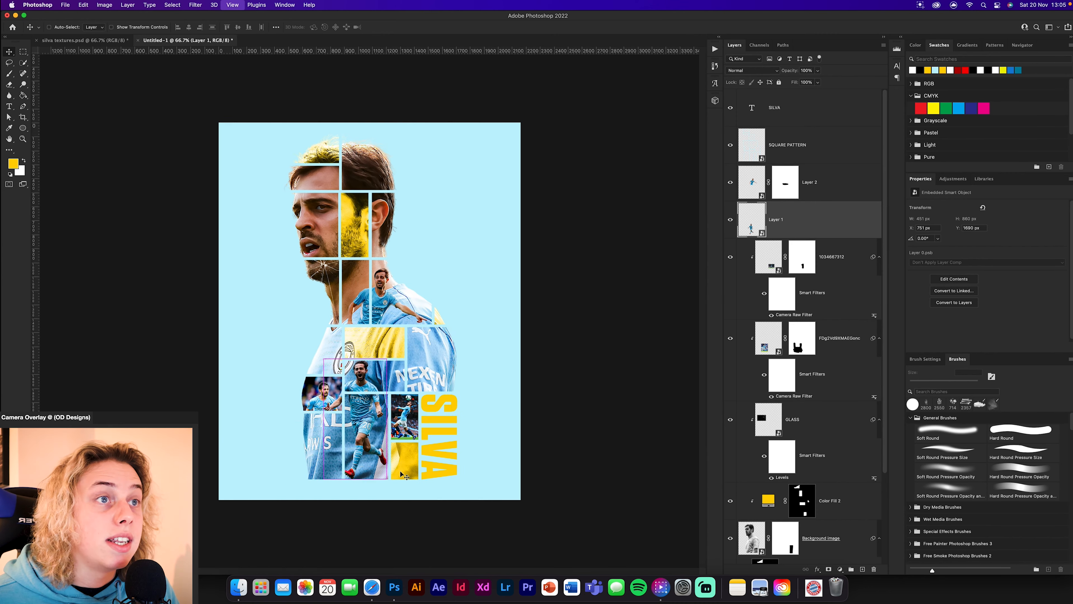
{"action": "key", "text": "super+1"}
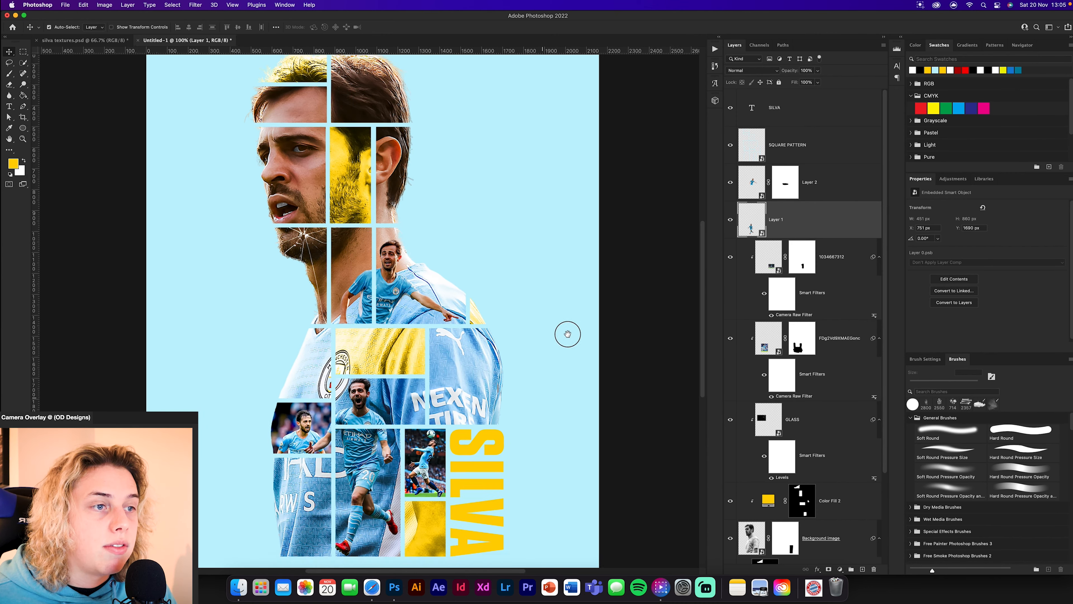
{"action": "scroll", "coordinate": [566, 329], "scroll_direction": "down", "scroll_amount": 5}
{"action": "left_click_drag", "start_coordinate": [572, 307], "coordinate": [565, 325]}
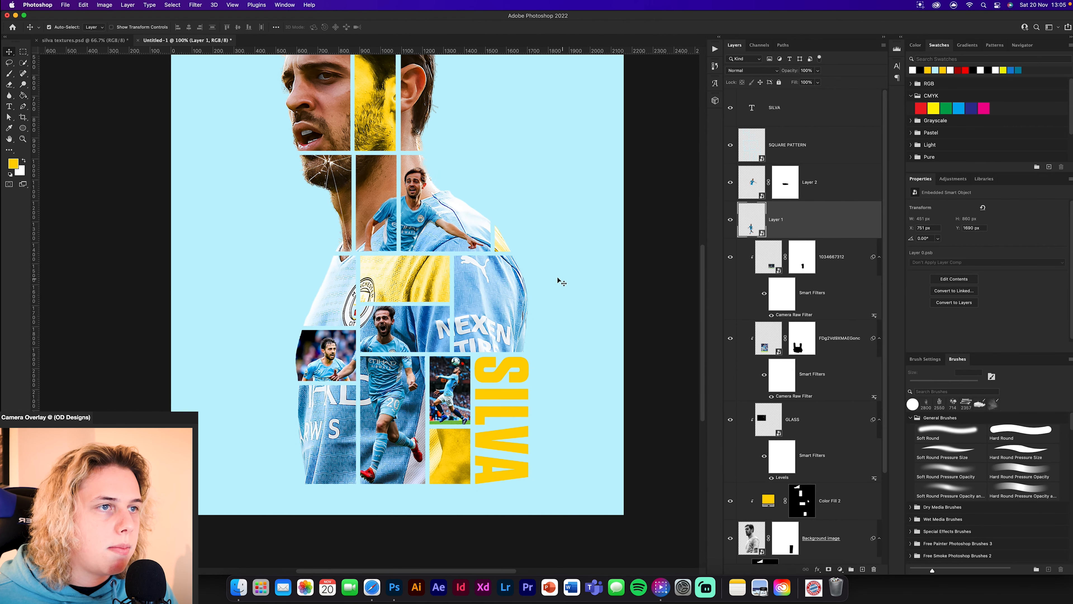
{"action": "left_click", "coordinate": [77, 41]}
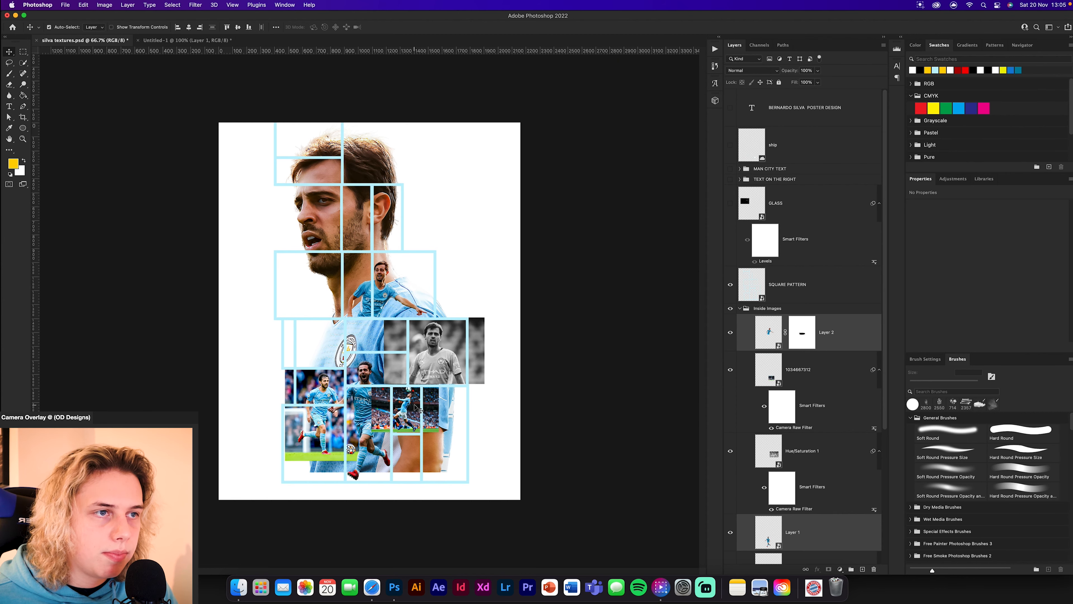
{"action": "left_click", "coordinate": [354, 442]}
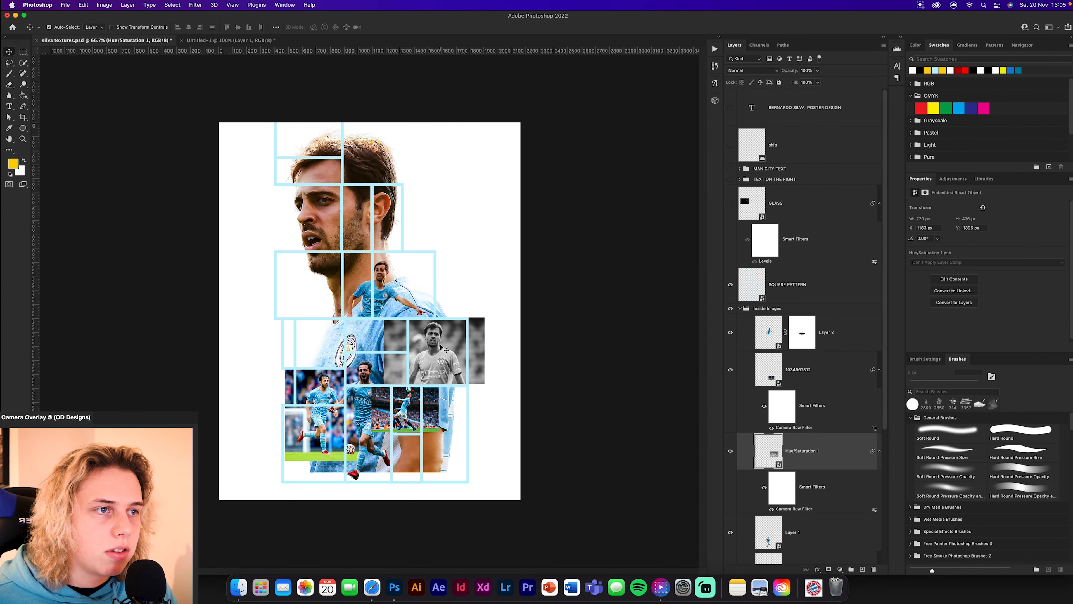
{"action": "left_click_drag", "start_coordinate": [445, 350], "coordinate": [490, 355]}
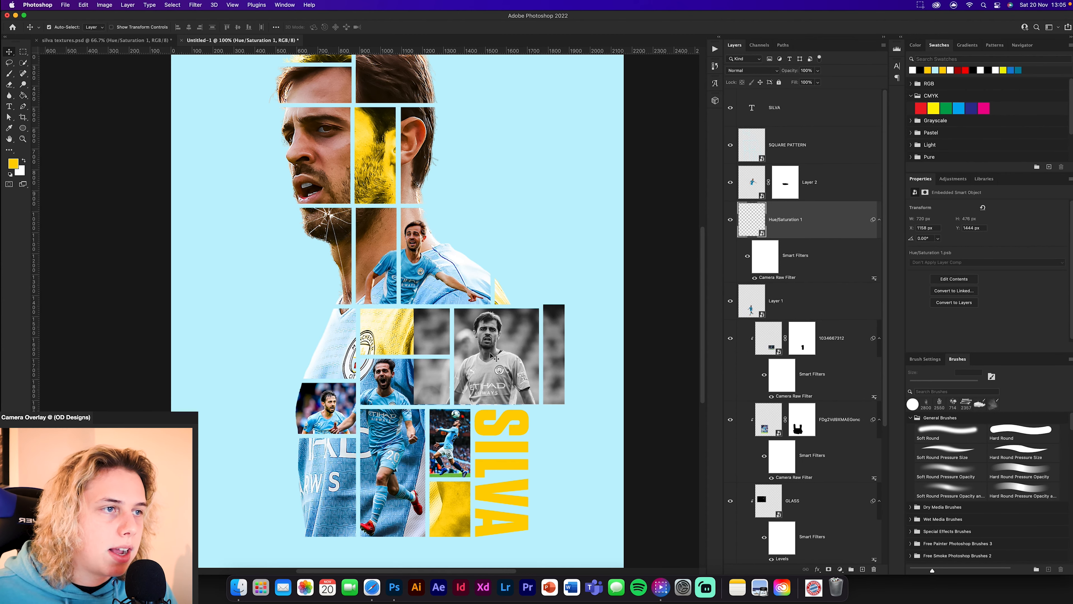
Place the Hue/Saturation 1 photo below Layer 1 in the layer stack and clip it to the layers beneath.
{"action": "left_click", "coordinate": [811, 281], "text": "alt"}
{"action": "left_click_drag", "start_coordinate": [806, 221], "coordinate": [815, 331]}
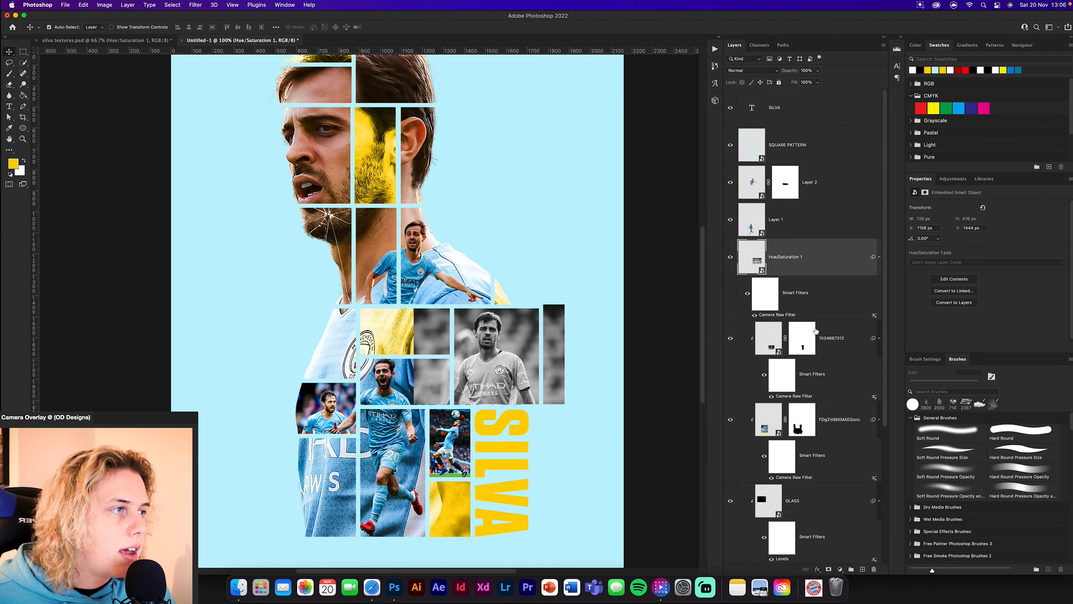
{"action": "left_click", "coordinate": [823, 318], "text": "alt"}
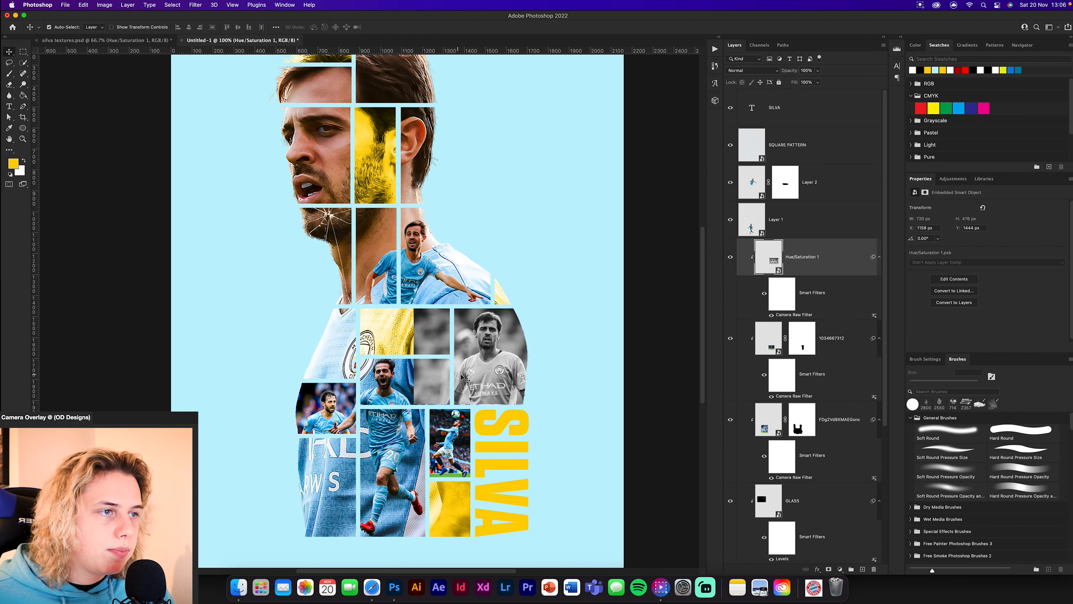
Scale the black-and-white photo to 34.03% so it fills its cell down to the grid line above the SILVA title.
{"action": "scroll", "coordinate": [465, 376], "scroll_direction": "up", "scroll_amount": 3}
{"action": "left_click_drag", "start_coordinate": [465, 376], "coordinate": [376, 116]}
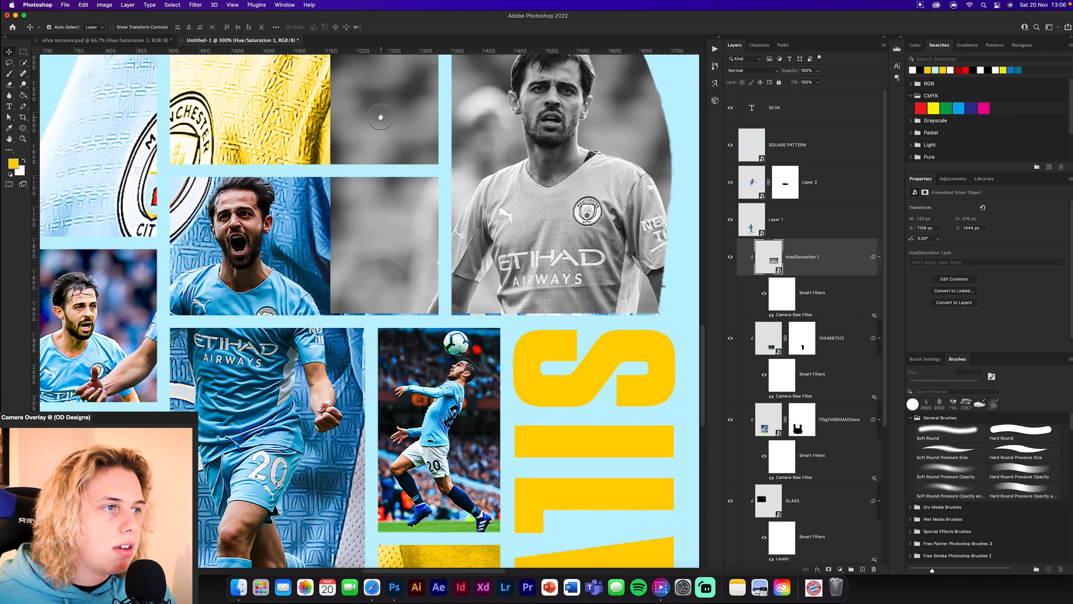
{"action": "key", "text": "ctrl+t"}
{"action": "left_click_drag", "start_coordinate": [551, 313], "coordinate": [551, 320]}
{"action": "left_click", "coordinate": [413, 28]}
{"action": "scroll", "coordinate": [545, 237], "scroll_direction": "up", "scroll_amount": 2}
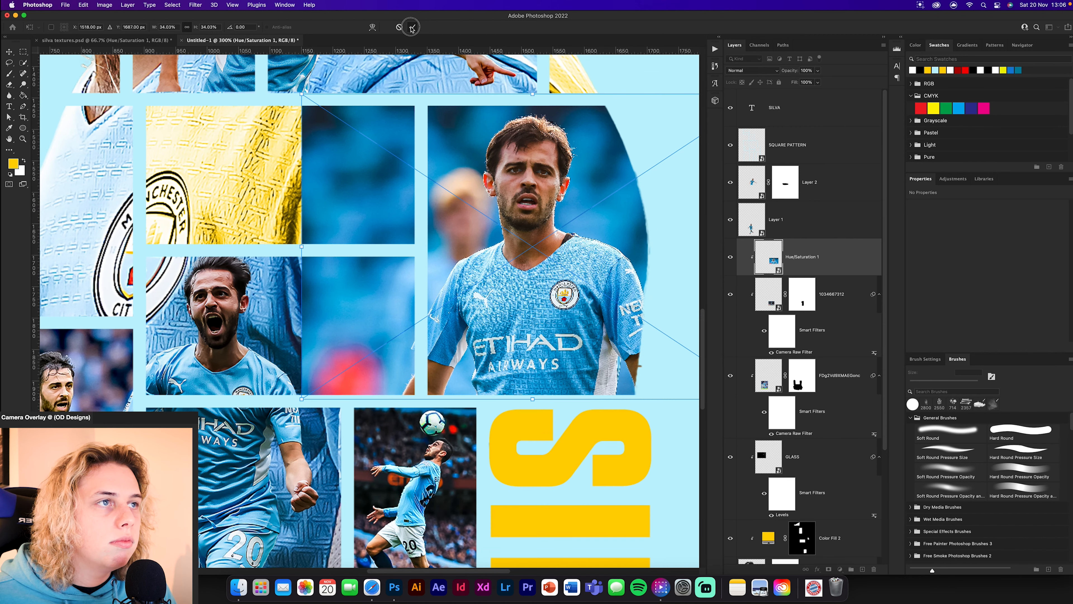
Add a mask to the black-and-white photo and paint black to hide the parts covering the yellow badge cell and the cell below it.
{"action": "left_click", "coordinate": [829, 569]}
{"action": "key", "text": "b"}
{"action": "key", "text": "d"}
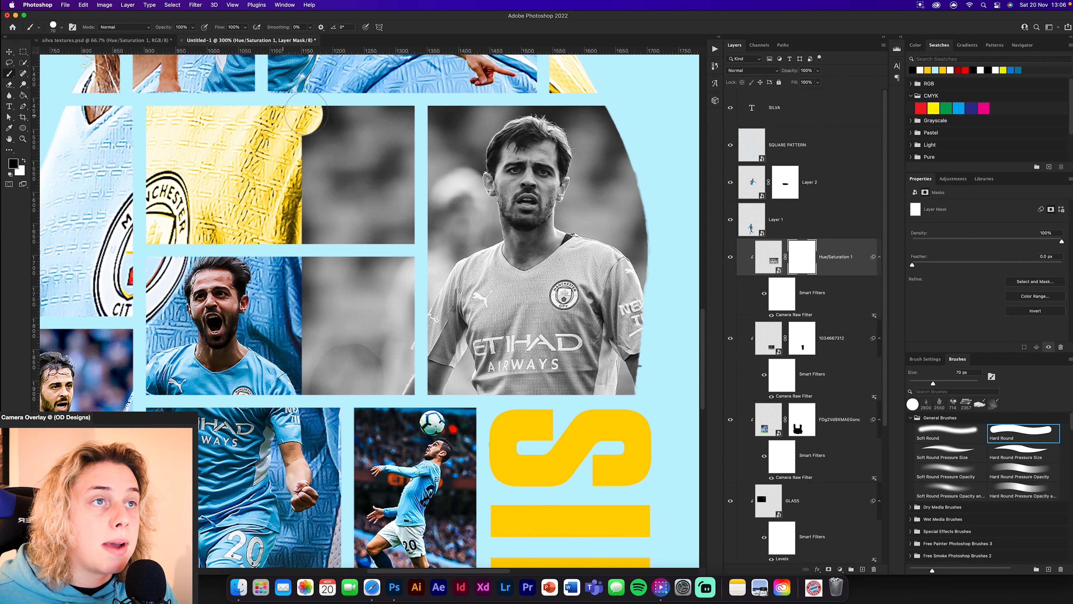
{"action": "mouse_move", "coordinate": [303, 113]}
{"action": "left_mouse_down"}
{"action": "mouse_move", "coordinate": [402, 107]}
{"action": "mouse_move", "coordinate": [378, 320]}
{"action": "mouse_move", "coordinate": [378, 375]}
{"action": "mouse_move", "coordinate": [395, 393]}
{"action": "mouse_move", "coordinate": [318, 386]}
{"action": "mouse_move", "coordinate": [317, 123]}
{"action": "mouse_move", "coordinate": [354, 128]}
{"action": "mouse_move", "coordinate": [363, 339]}
{"action": "mouse_move", "coordinate": [352, 346]}
{"action": "mouse_move", "coordinate": [346, 177]}
{"action": "left_mouse_up"}
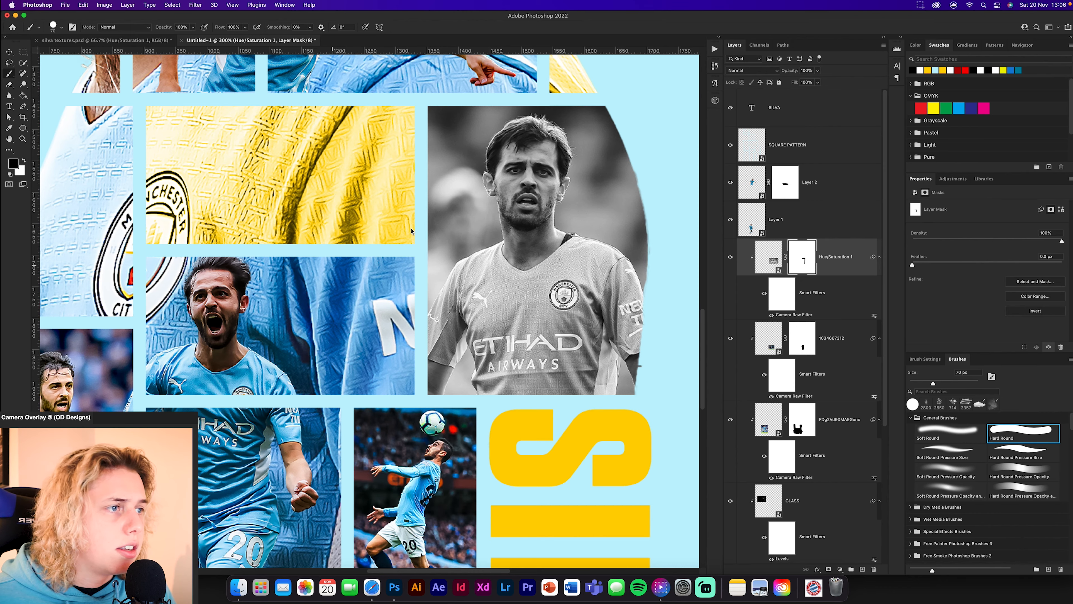
{"action": "key", "text": "super+minus"}
{"action": "key", "text": "super+minus"}
{"action": "key", "text": "super+minus"}
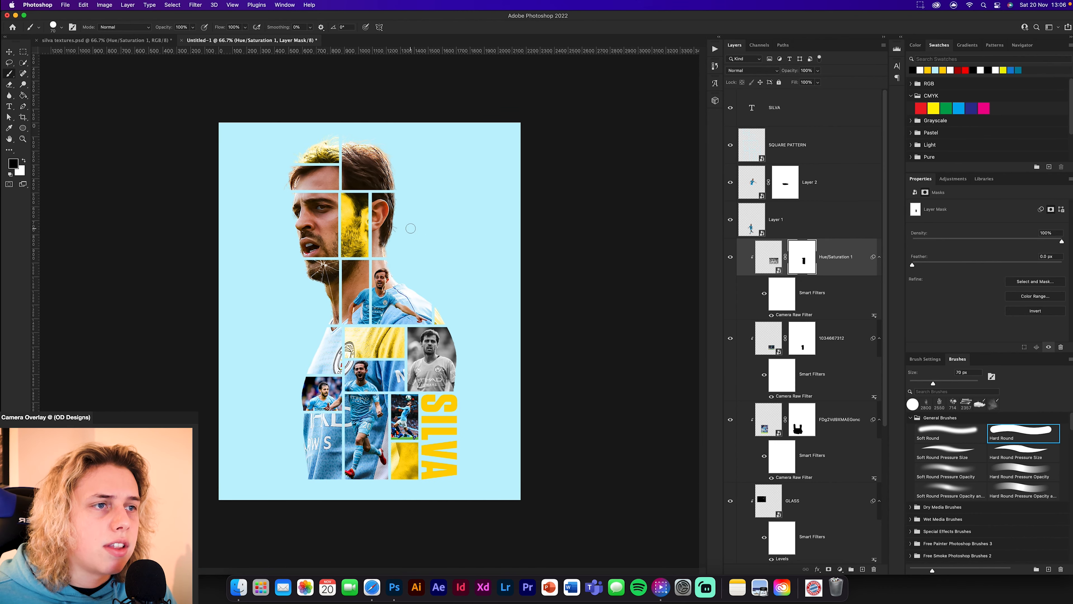
{"action": "left_click", "coordinate": [10, 52]}
{"action": "left_click", "coordinate": [118, 231]}
Show the ship layer and MAN CITY TEXT group in silva textures.psd and copy both into the Untitled-1 poster.
{"action": "key", "text": "super+plus"}
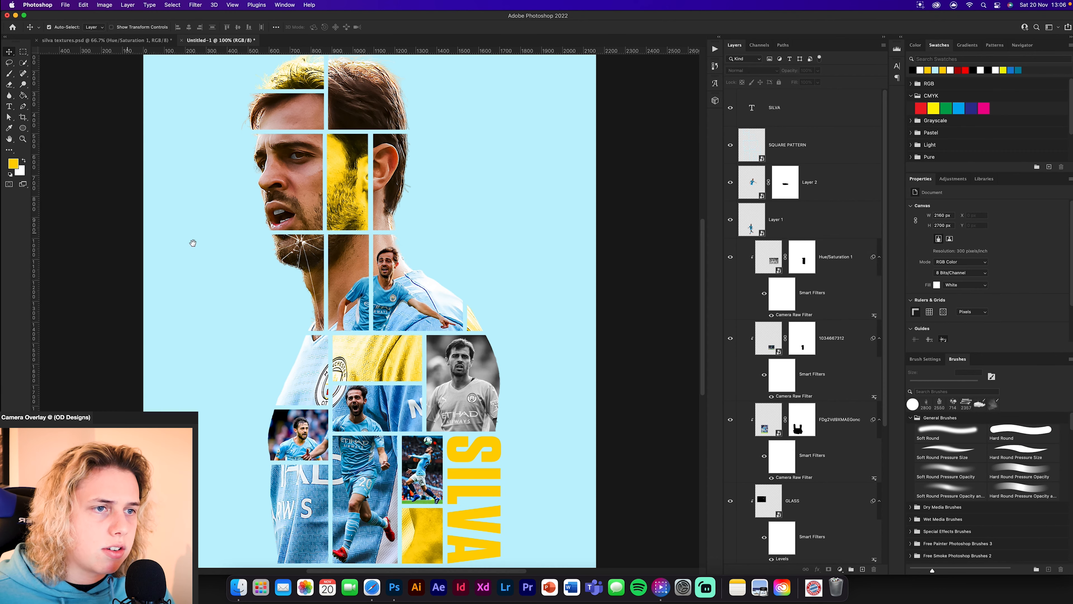
{"action": "left_click_drag", "start_coordinate": [465, 249], "coordinate": [483, 146]}
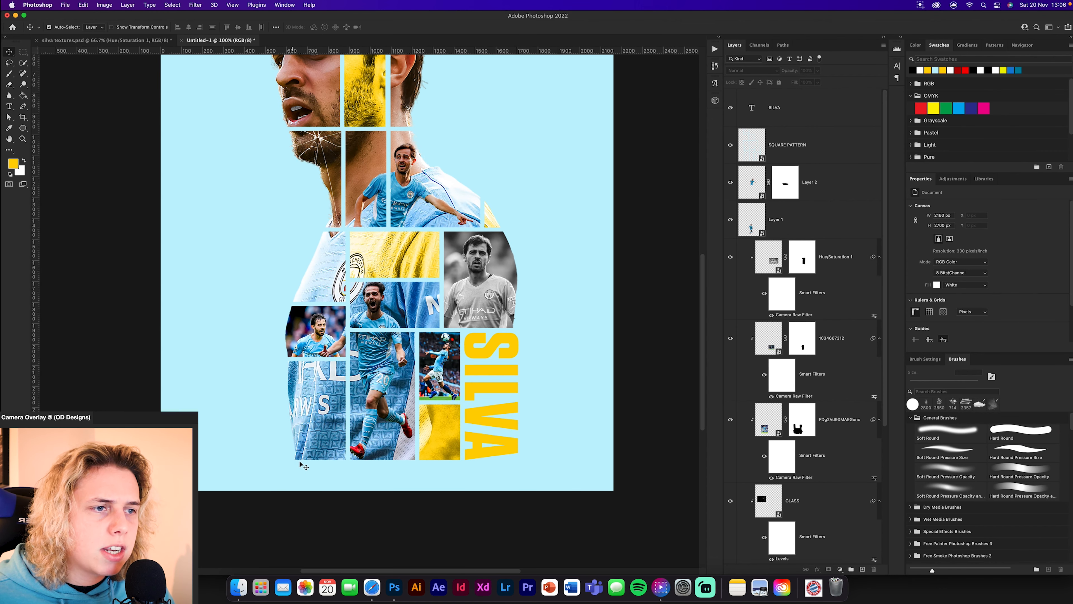
{"action": "left_click", "coordinate": [152, 42]}
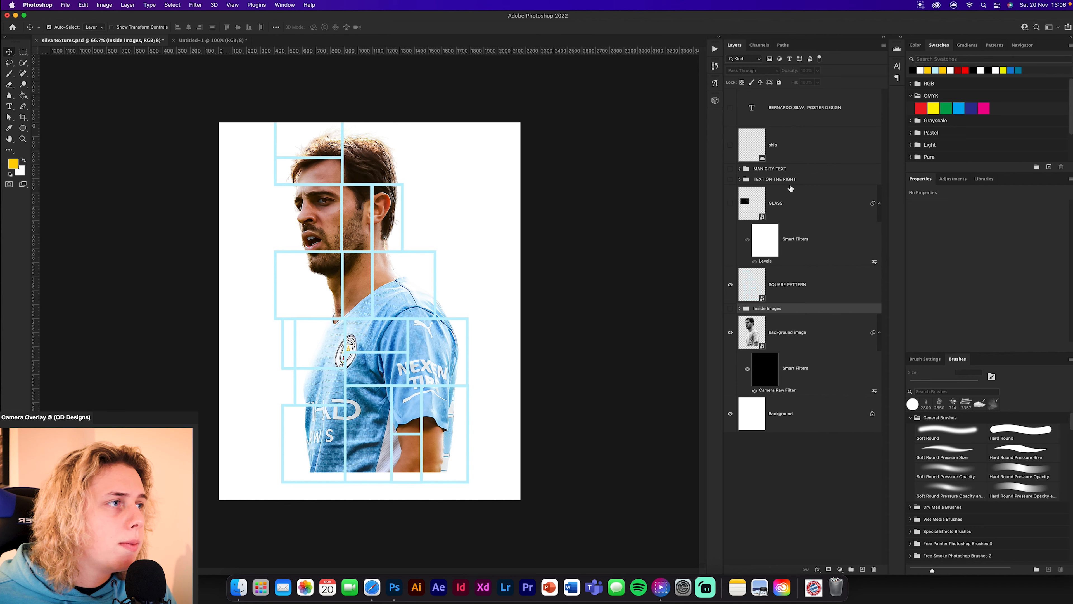
{"action": "left_click", "coordinate": [730, 169]}
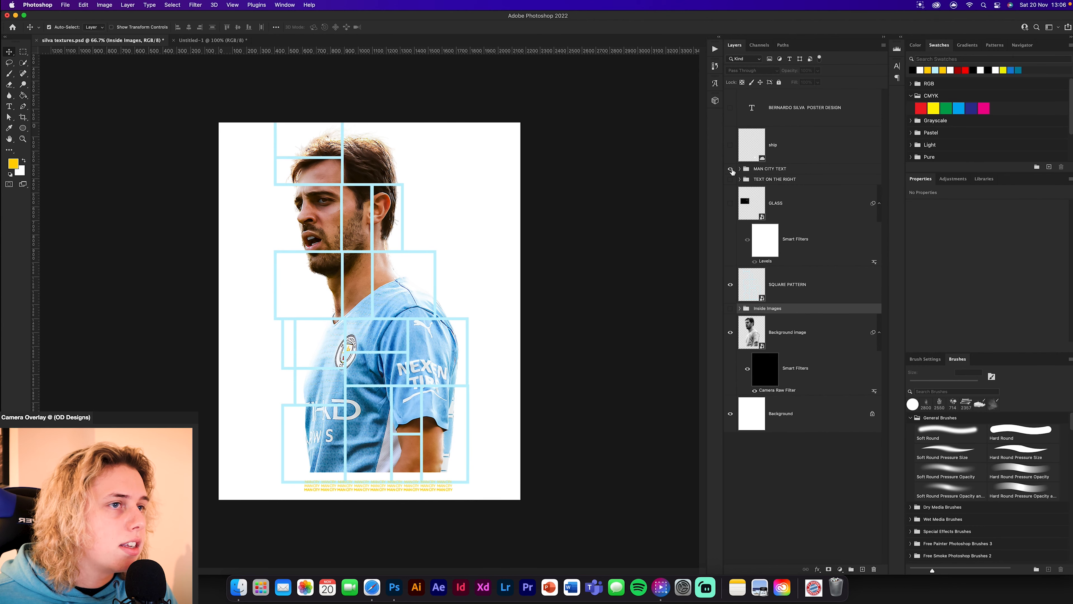
{"action": "left_click", "coordinate": [730, 145]}
{"action": "left_click", "coordinate": [828, 138]}
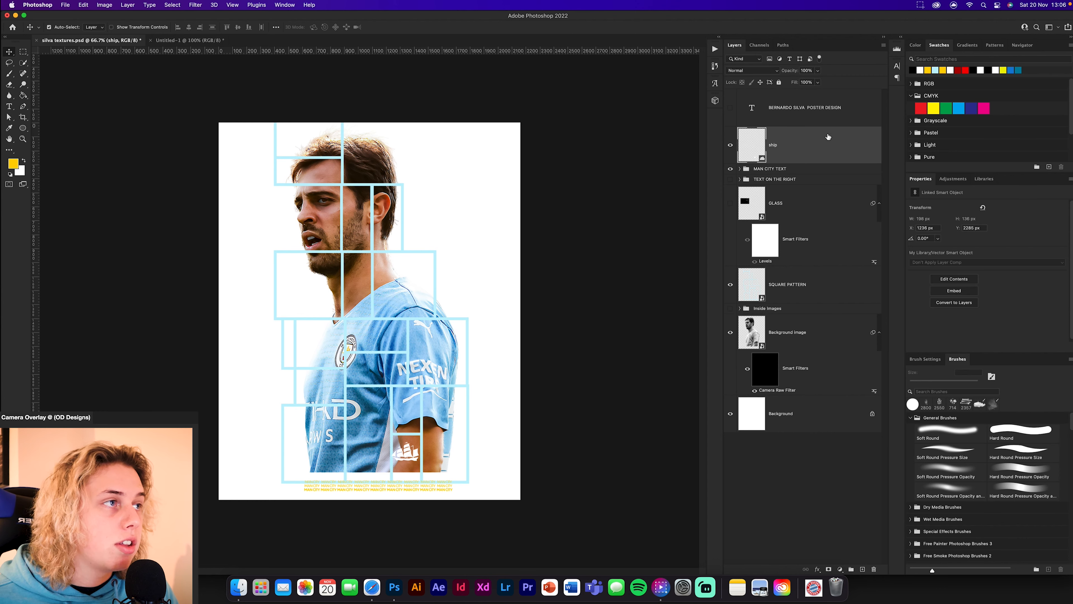
{"action": "left_click", "coordinate": [806, 171], "text": "shift"}
{"action": "left_click_drag", "start_coordinate": [799, 145], "coordinate": [389, 504]}
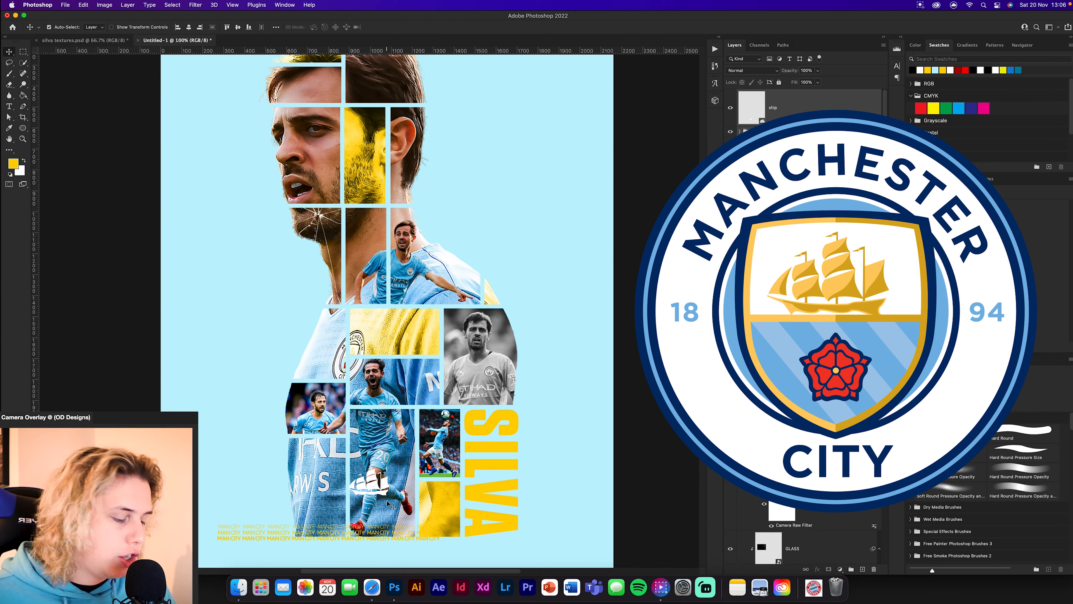
Move the MAN CITY TEXT group just below the grid, aligned with the SILVA title's outer edge, and scale it to 100.92%.
{"action": "key", "text": "super+plus"}
{"action": "key", "text": "super+plus"}
{"action": "scroll", "coordinate": [268, 210], "scroll_direction": "down", "scroll_amount": 10}
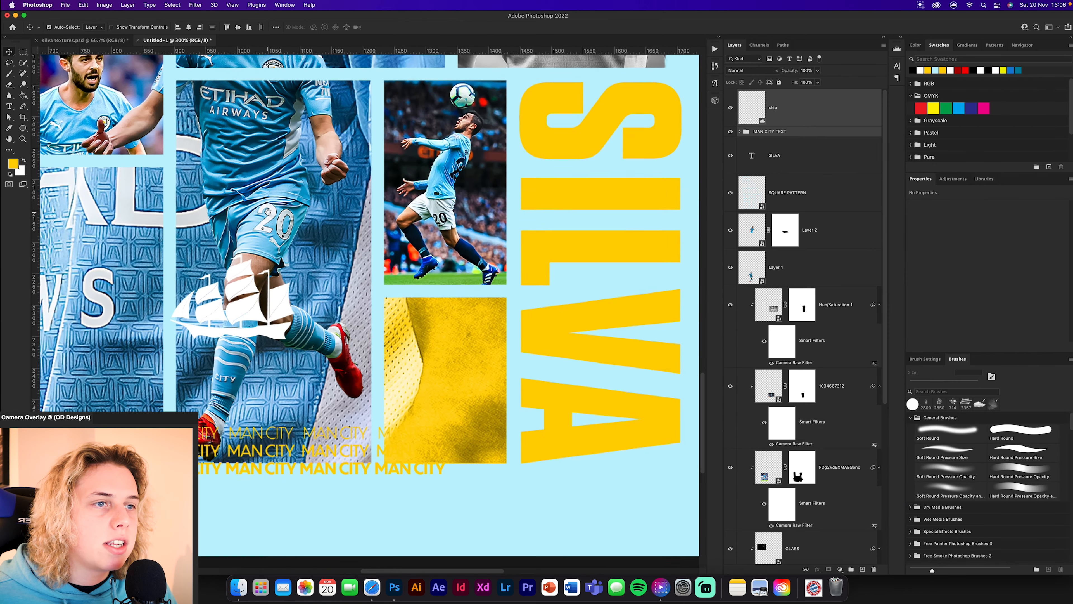
{"action": "key", "text": "super+minus"}
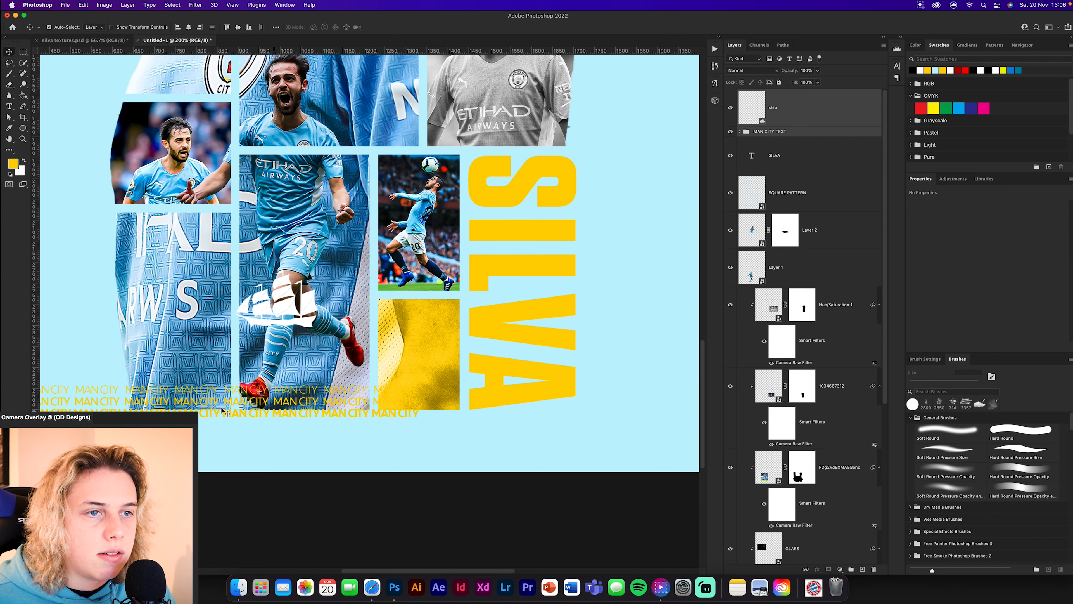
{"action": "left_click", "coordinate": [773, 131]}
{"action": "key", "text": "super+t"}
{"action": "left_click_drag", "start_coordinate": [404, 399], "coordinate": [533, 429]}
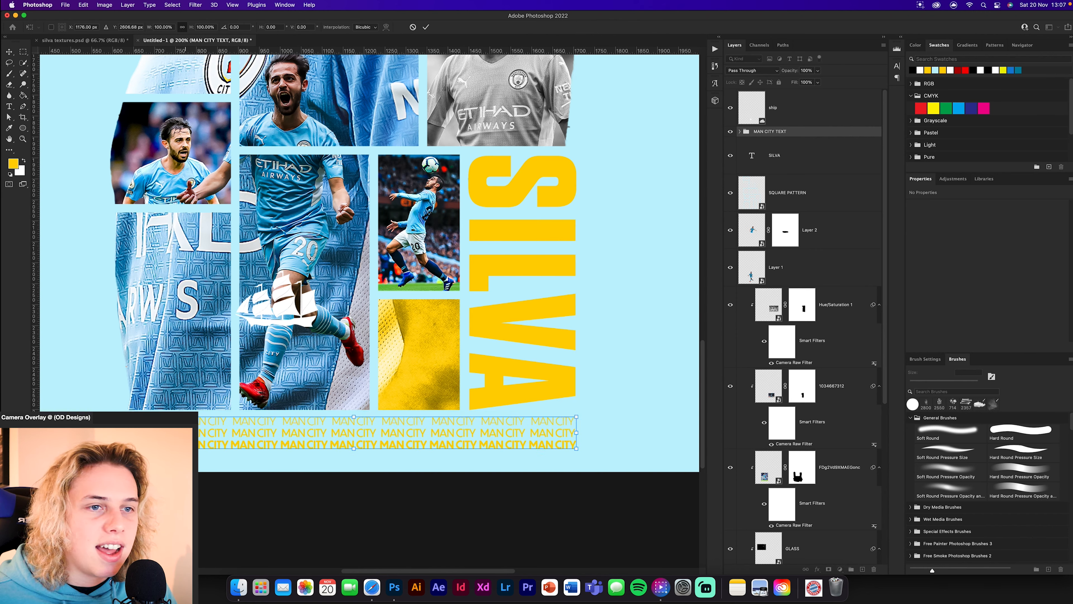
{"action": "left_click_drag", "start_coordinate": [130, 433], "coordinate": [127, 432]}
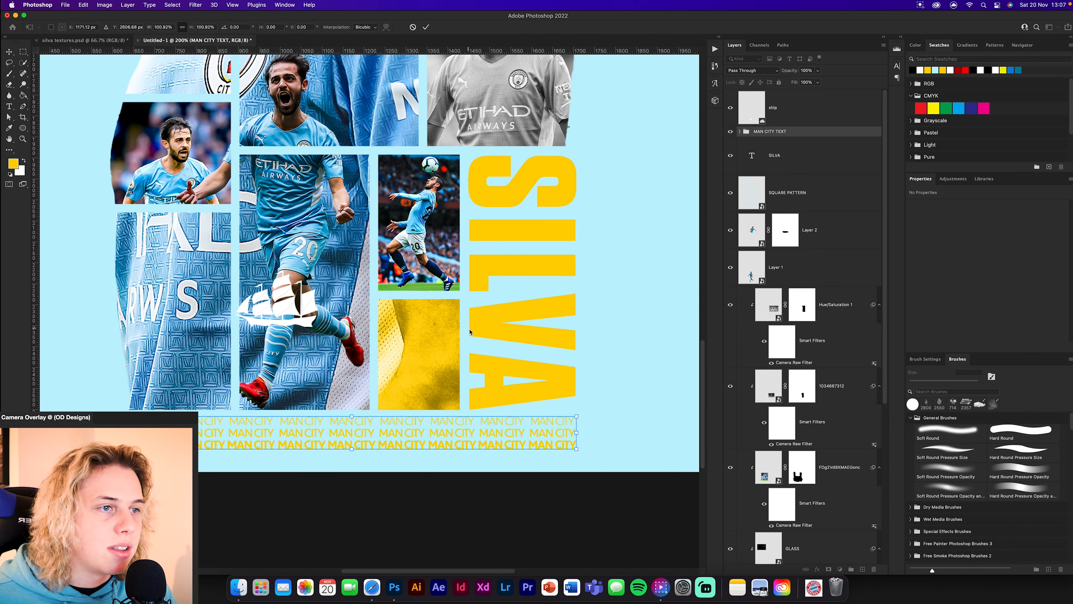
{"action": "left_click", "coordinate": [425, 26]}
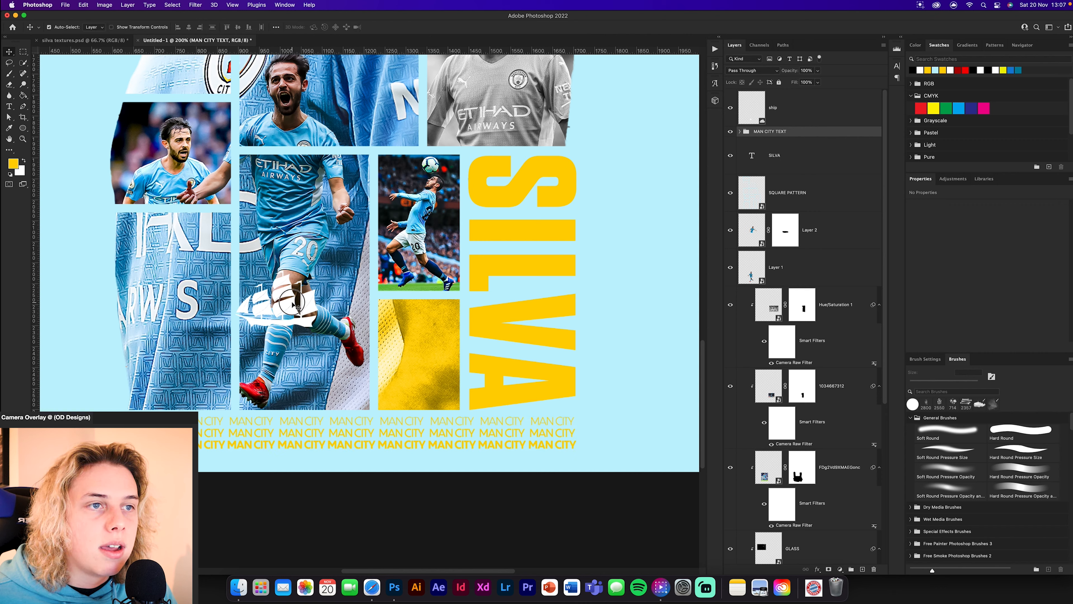
Move the ship to the lower edge of the bottom cells and duplicate it twice to form a row of three.
{"action": "left_click_drag", "start_coordinate": [289, 320], "coordinate": [252, 393]}
{"action": "left_click_drag", "start_coordinate": [343, 398], "coordinate": [343, 395]}
{"action": "left_click", "coordinate": [754, 113]}
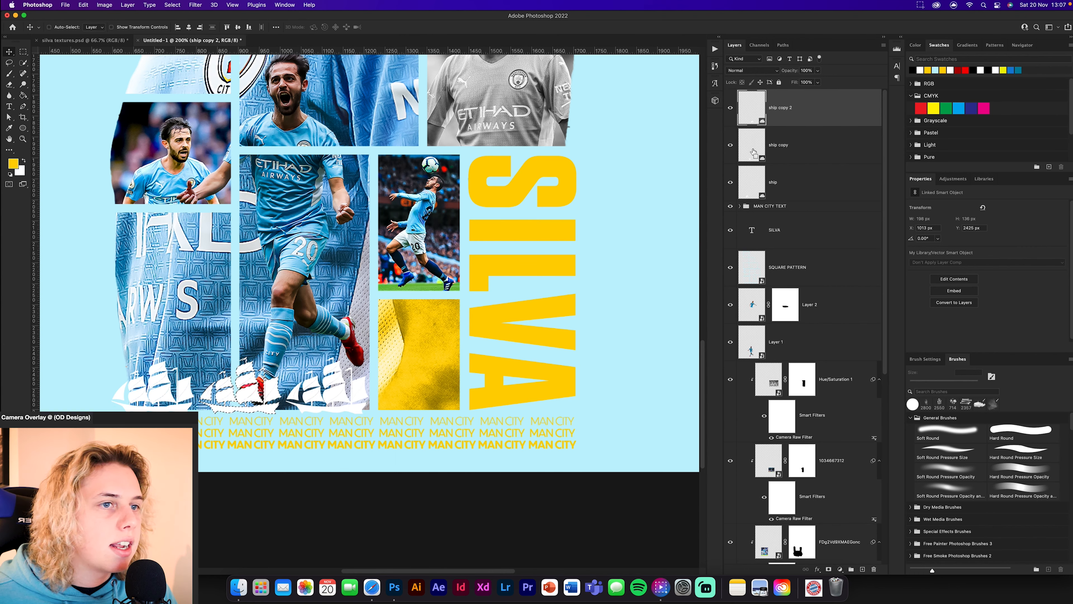
Group the three ship layers and convert the ships inside the group into one smart object.
{"action": "left_click", "coordinate": [817, 188]}
{"action": "left_click", "coordinate": [777, 108], "text": "shift"}
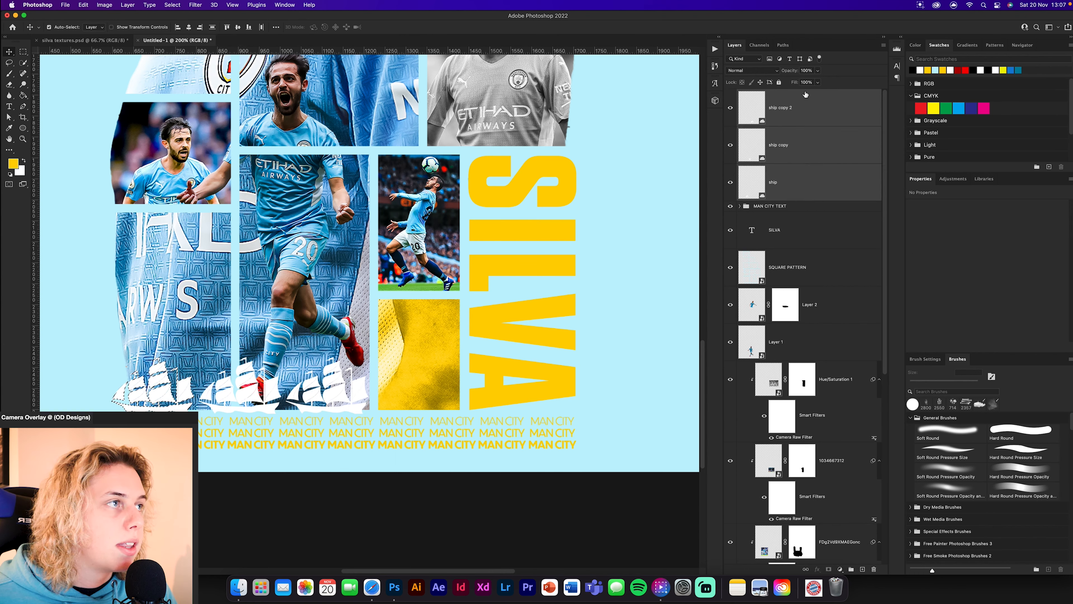
{"action": "key", "text": "super+g"}
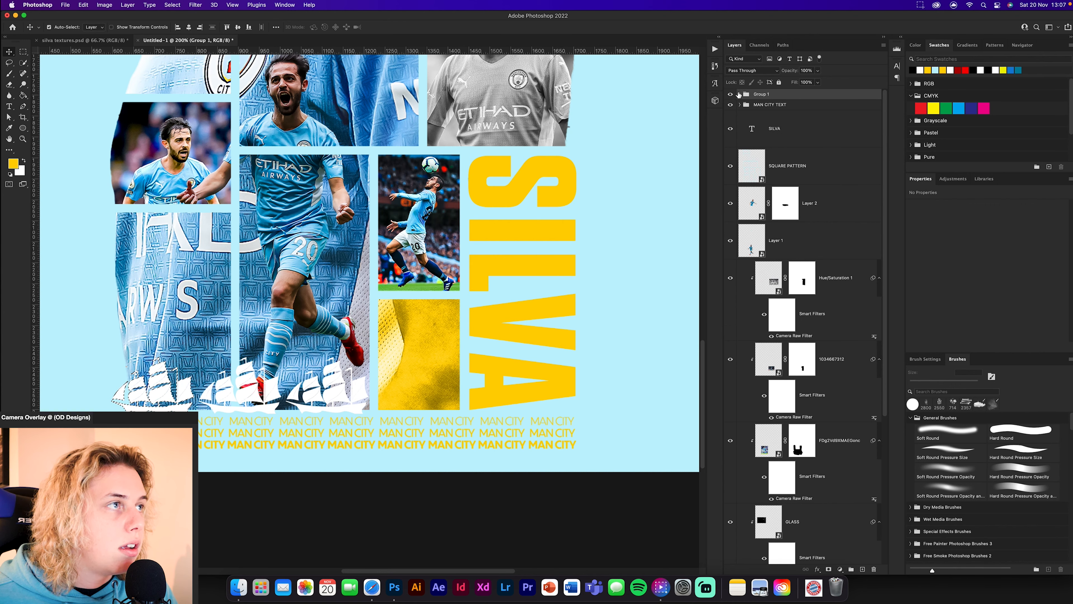
{"action": "left_click", "coordinate": [739, 94]}
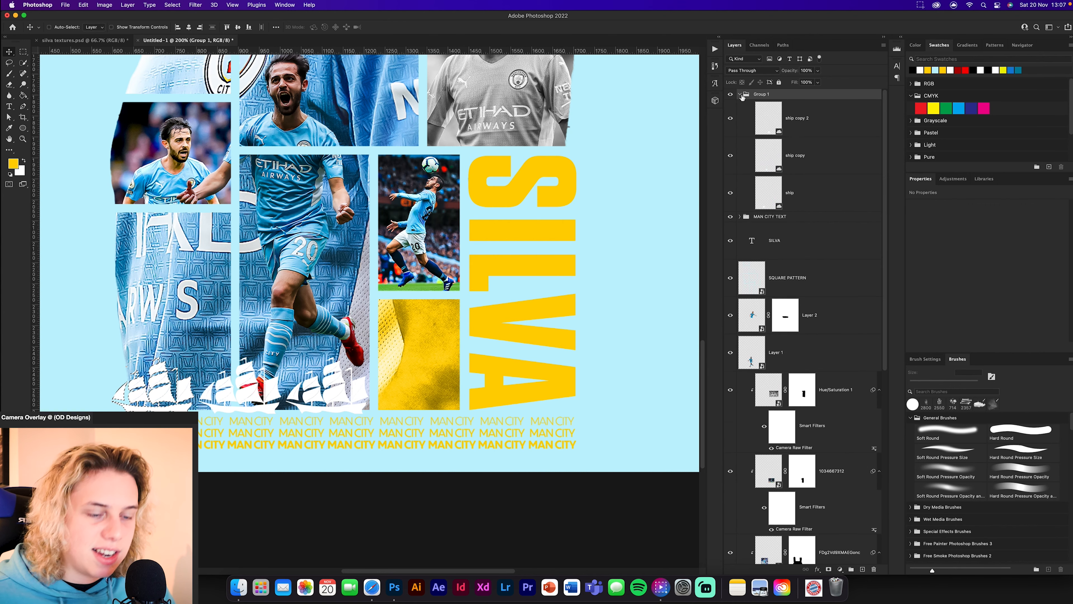
{"action": "left_click", "coordinate": [821, 131]}
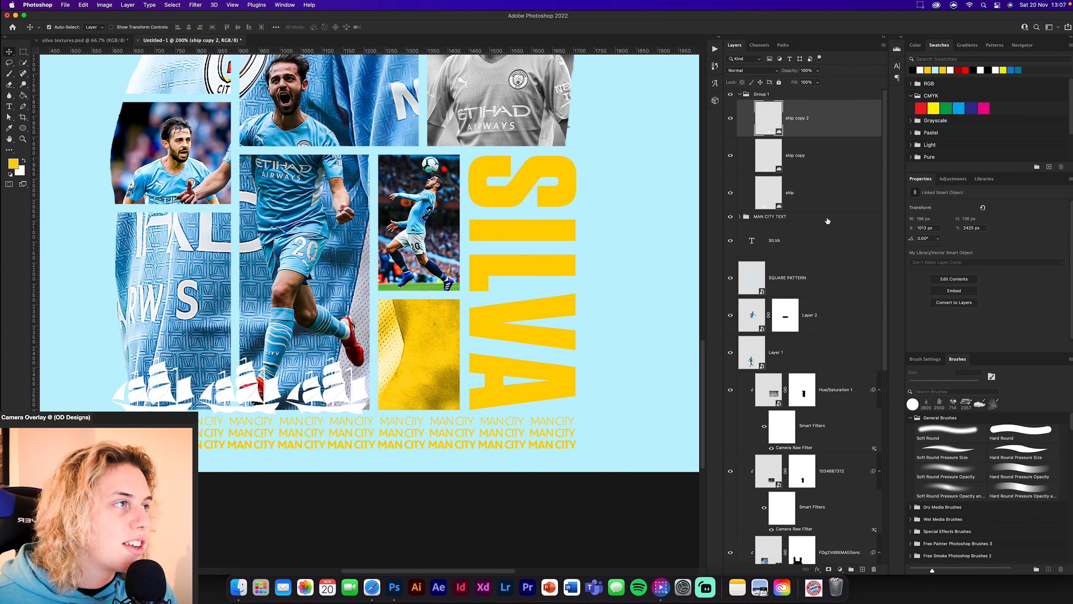
{"action": "left_click", "coordinate": [824, 199], "text": "shift"}
{"action": "right_click", "coordinate": [817, 133]}
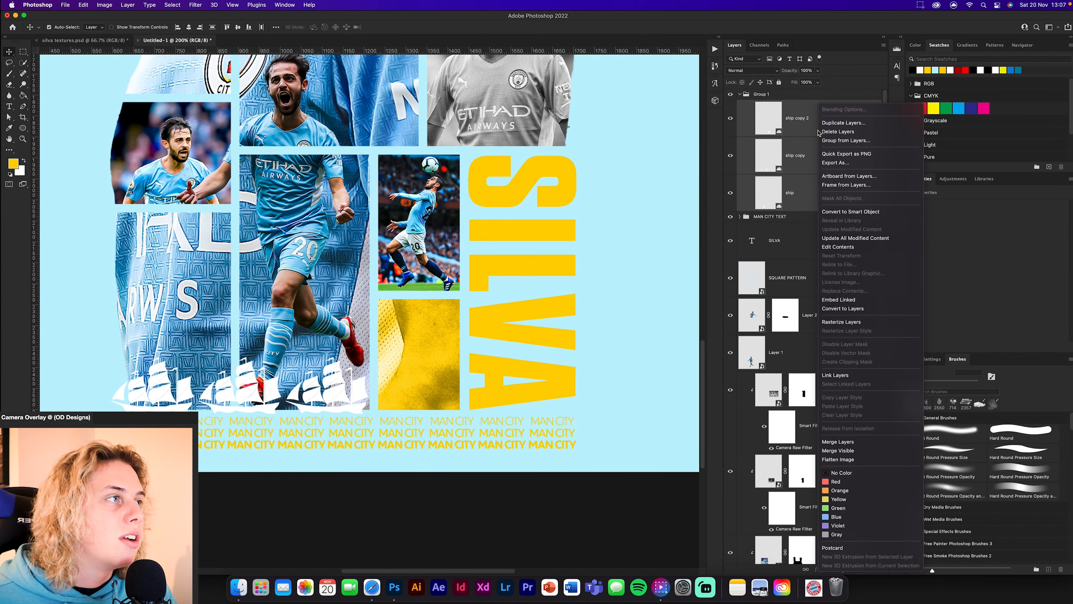
{"action": "left_click", "coordinate": [862, 212]}
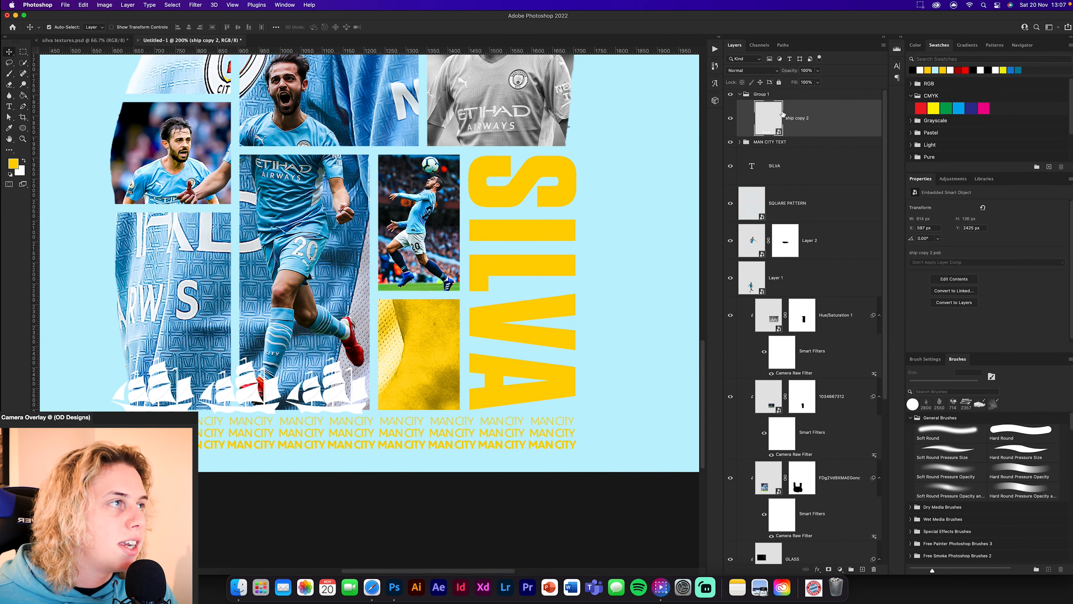
Load the ships' outline as a selection and paint it out of the Background Image layer mask with an enlarged brush.
{"action": "key", "text": "super"}
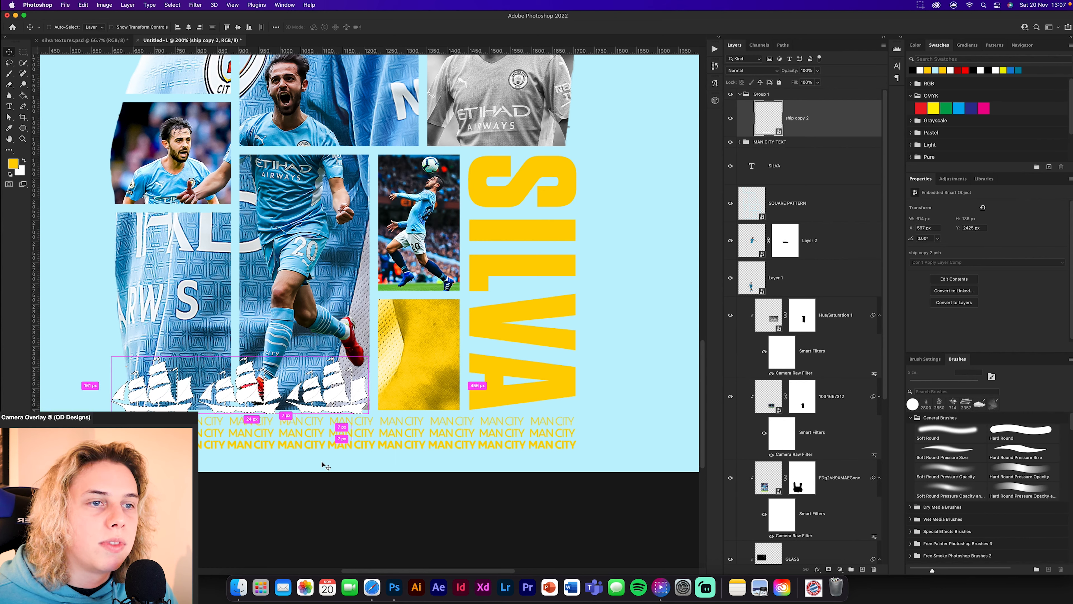
{"action": "scroll", "coordinate": [801, 486], "scroll_direction": "down", "scroll_amount": 10}
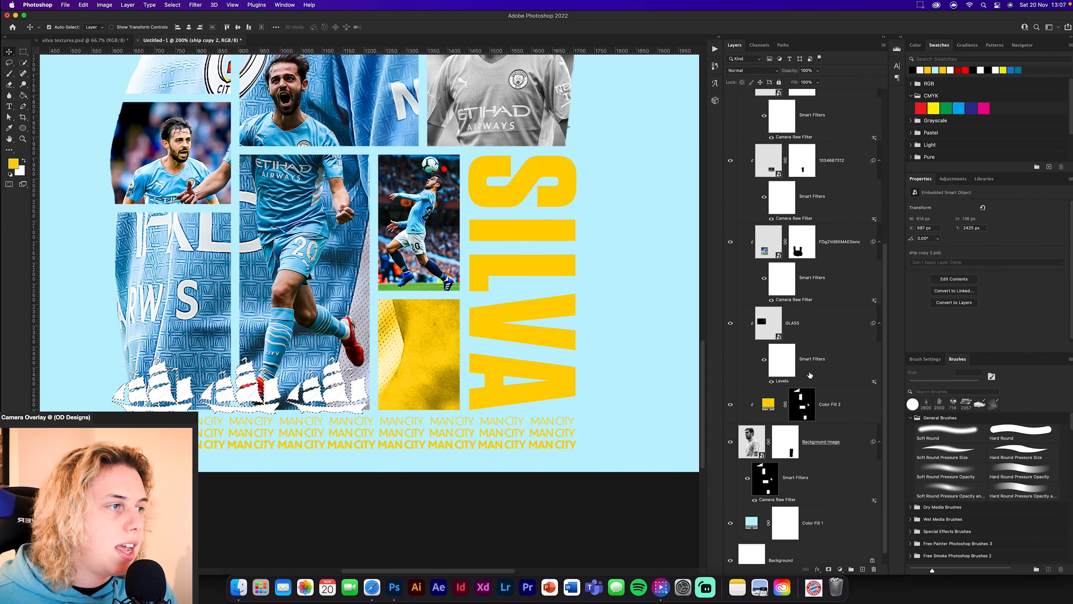
{"action": "left_click", "coordinate": [800, 425]}
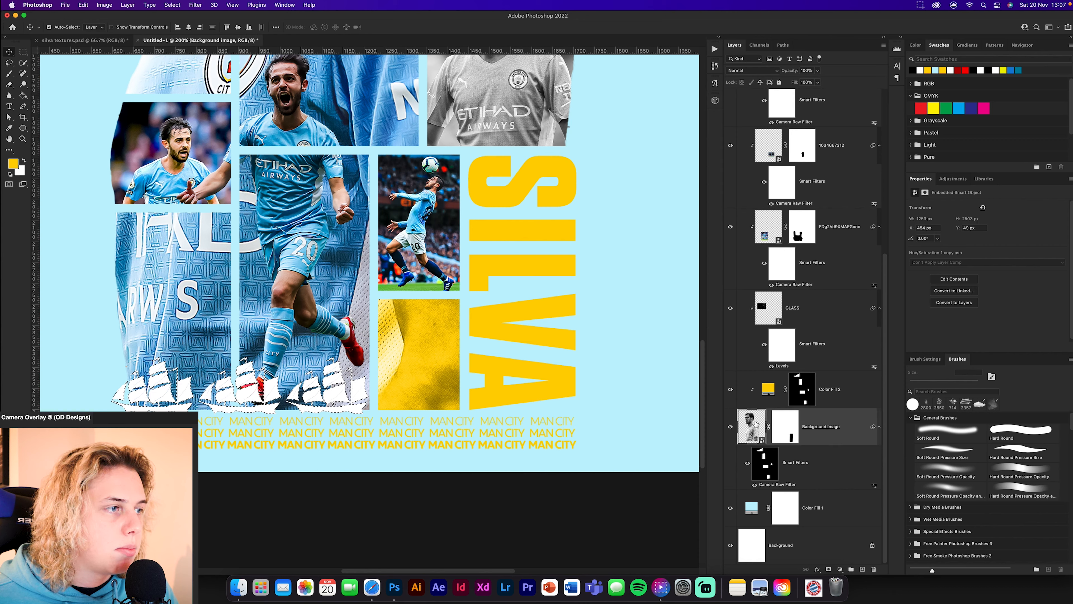
{"action": "left_click", "coordinate": [786, 427]}
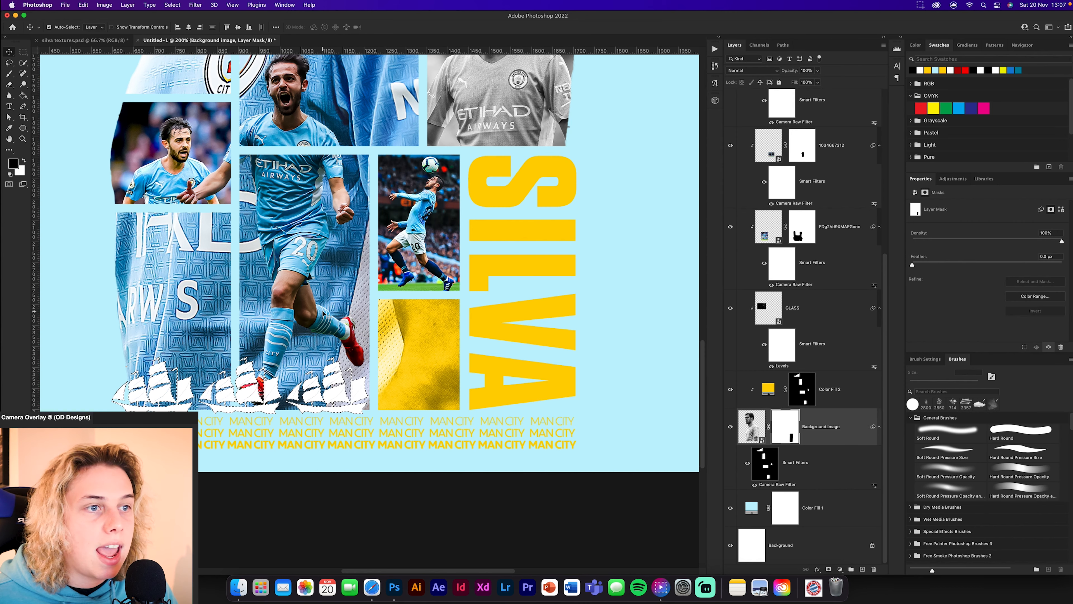
{"action": "key", "text": "b"}
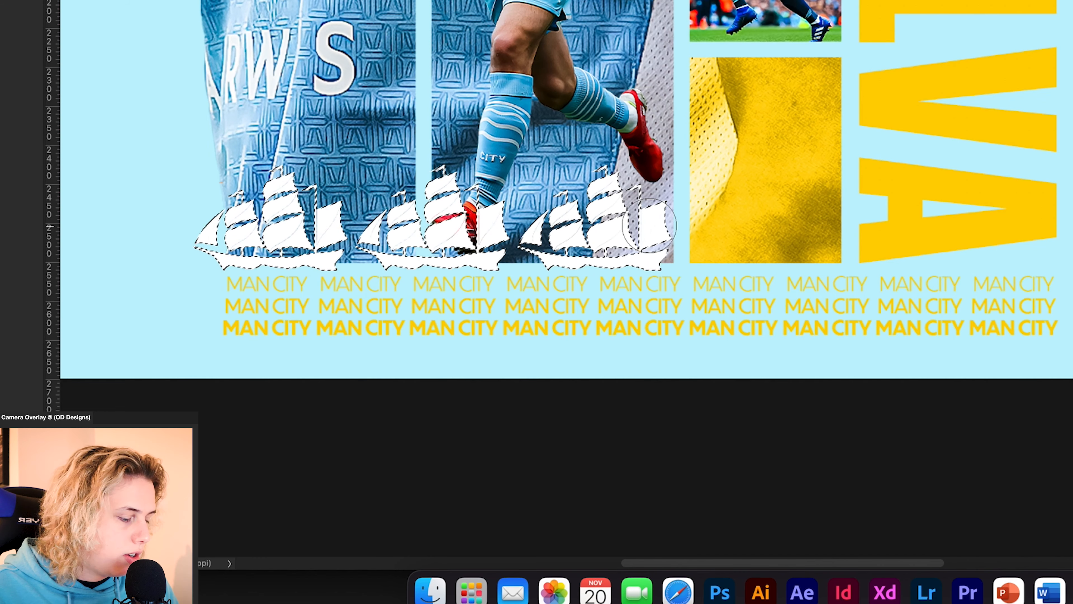
{"action": "key", "text": "bracketright"}
{"action": "key", "text": "bracketright"}
{"action": "key", "text": "bracketright"}
{"action": "key", "text": "bracketright"}
{"action": "key", "text": "bracketright"}
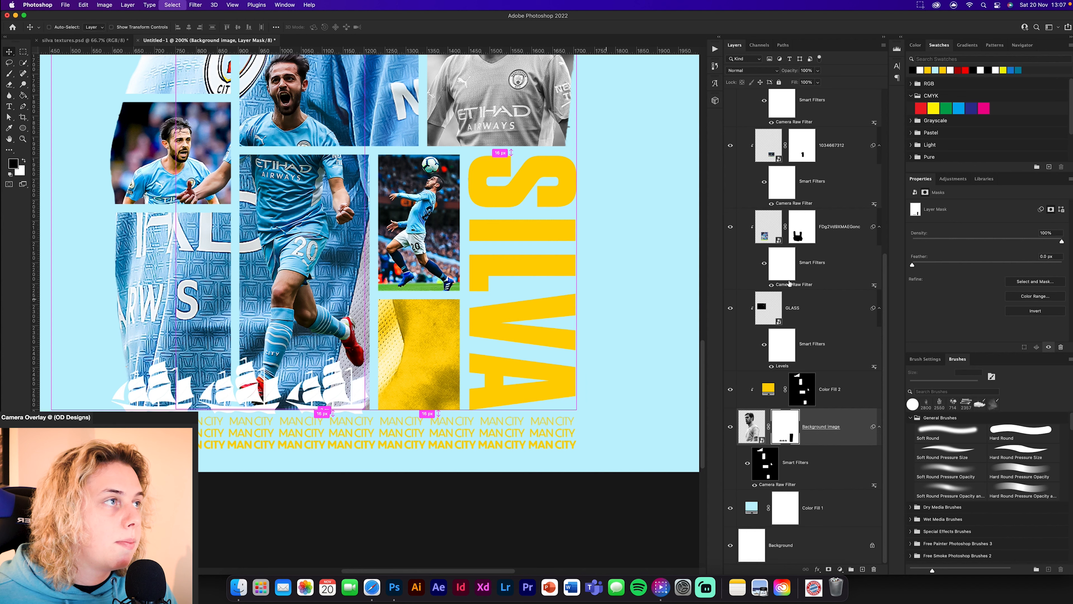
Collapse the Group 1 layer group, rename it ships and hide it.
{"action": "left_click", "coordinate": [740, 94]}
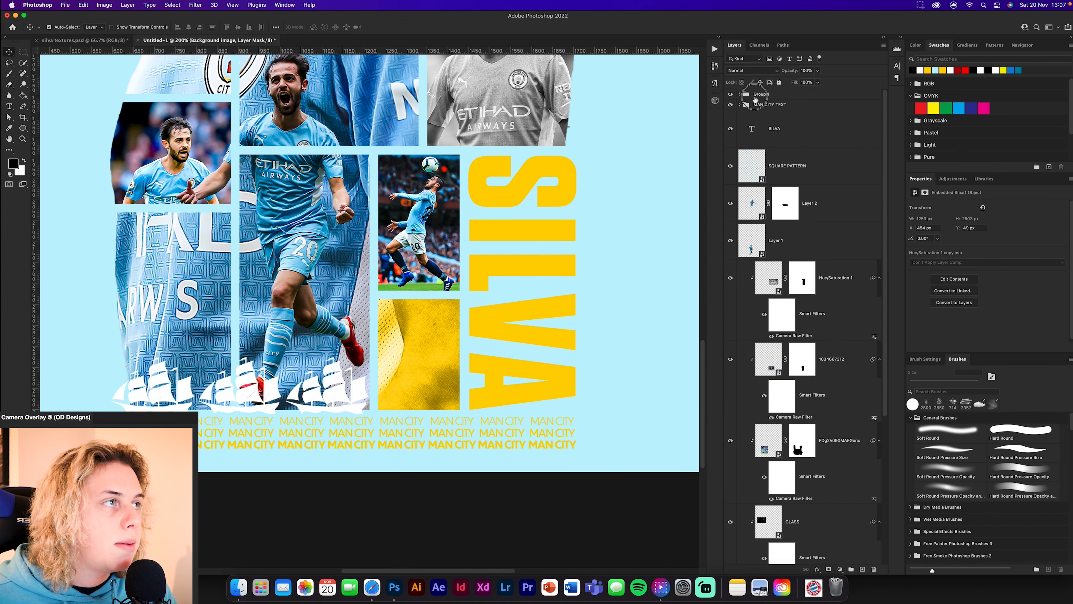
{"action": "left_click", "coordinate": [760, 94]}
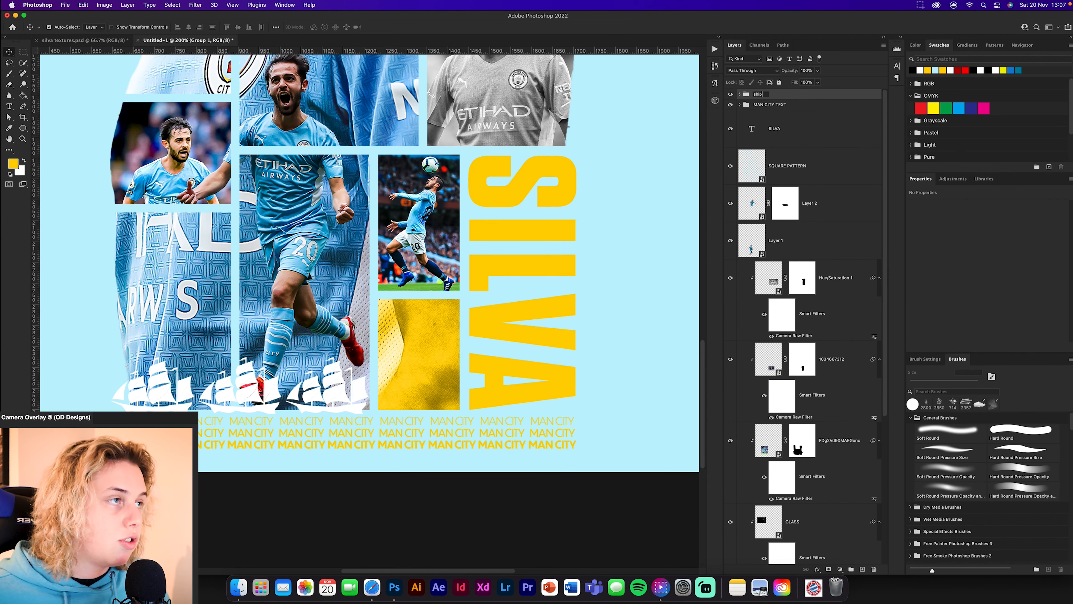
{"action": "left_click", "coordinate": [731, 94]}
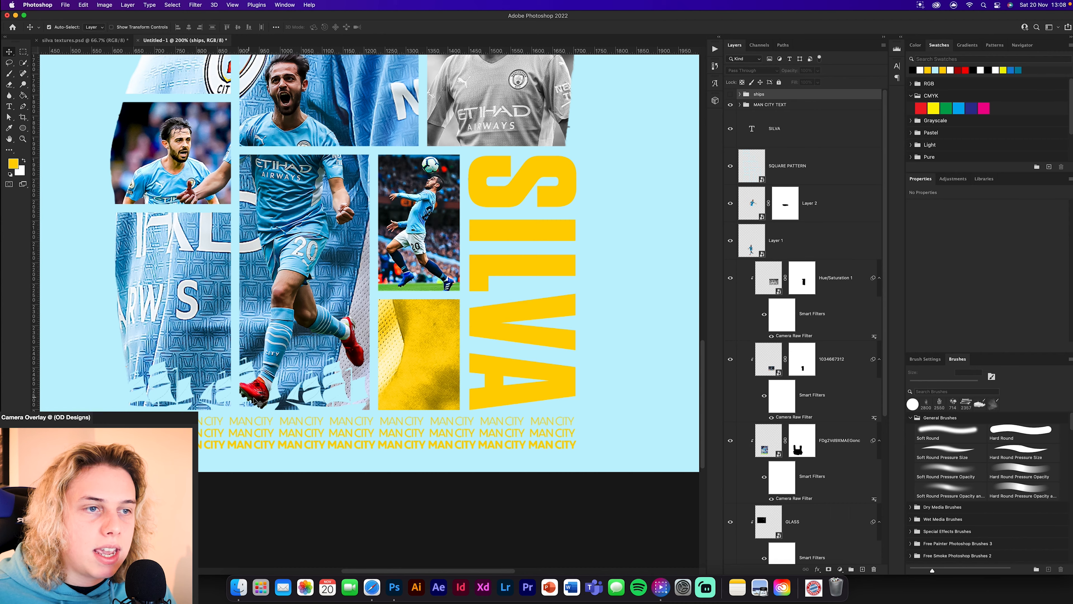
Show only the TEXT ON THE RIGHT group among the text and ship layers in silva textures.psd and copy it into Untitled-1.
{"action": "key", "text": "super+minus"}
{"action": "key", "text": "super+minus"}
{"action": "key", "text": "super+minus"}
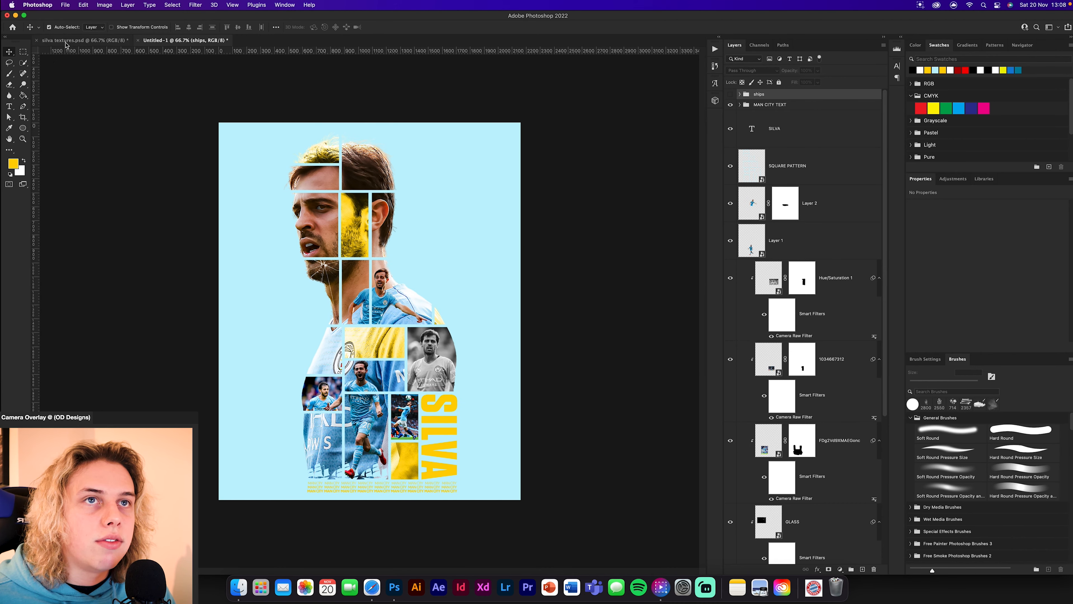
{"action": "left_click", "coordinate": [66, 42]}
{"action": "left_click", "coordinate": [730, 169]}
{"action": "left_click", "coordinate": [730, 145]}
{"action": "left_click", "coordinate": [784, 180]}
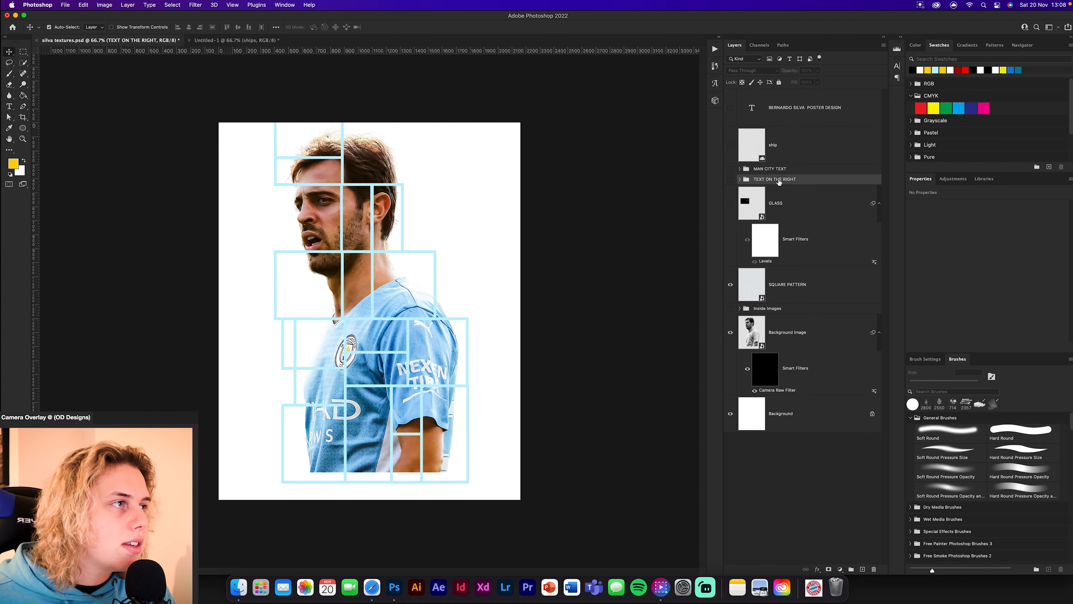
{"action": "left_click", "coordinate": [731, 181]}
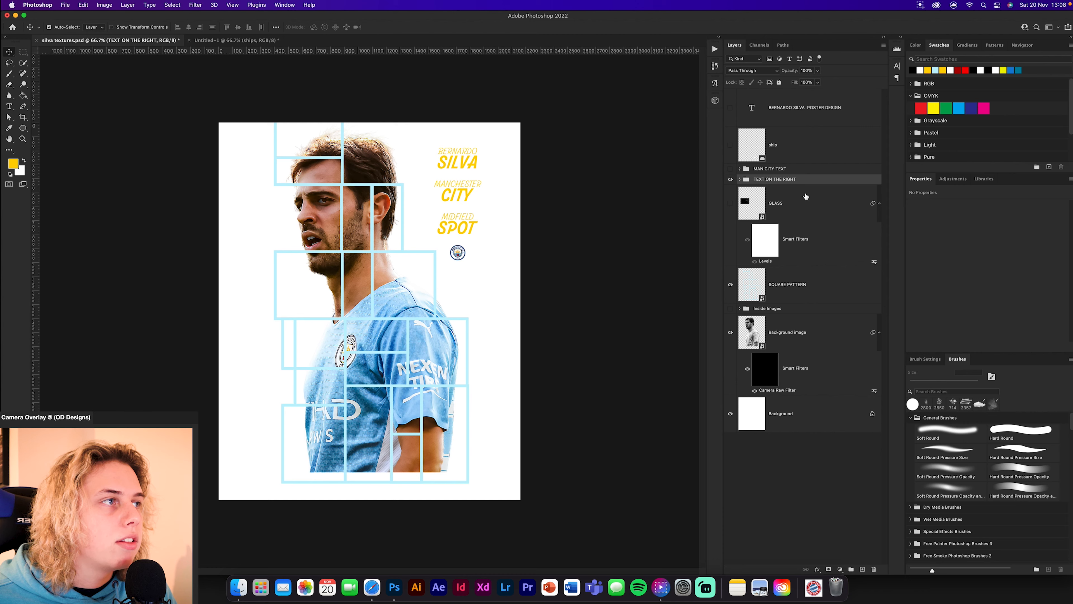
{"action": "left_click_drag", "start_coordinate": [800, 179], "coordinate": [444, 215]}
Place the TEXT ON THE RIGHT group in the empty blue area beside the player's head and deselect it.
{"action": "key", "text": "super+t"}
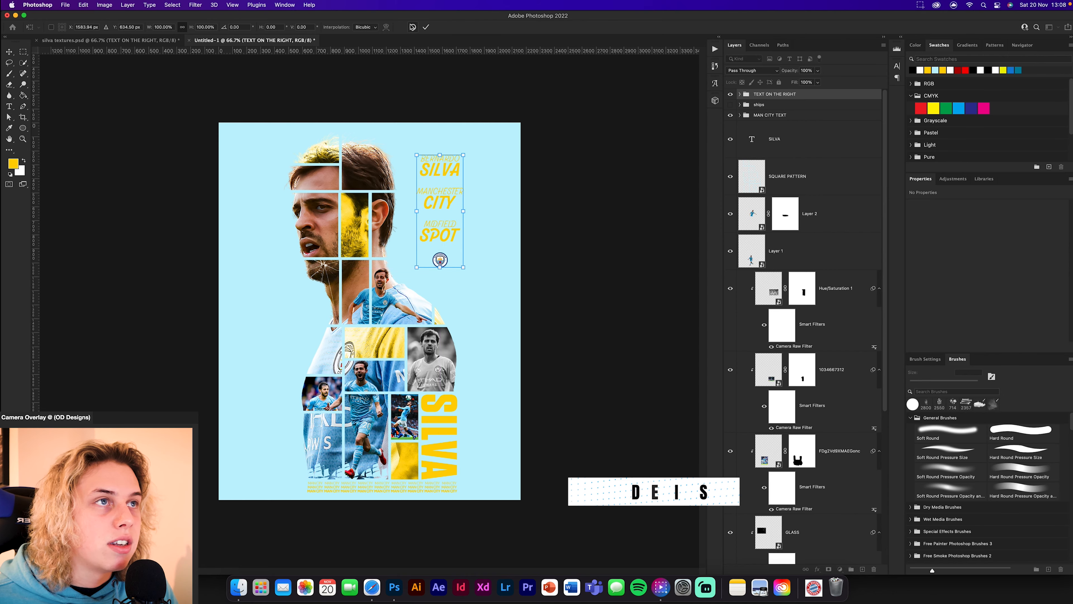
{"action": "left_click", "coordinate": [426, 26]}
{"action": "left_click", "coordinate": [578, 283]}
Examine the text lines and club crest beside the player's head up close and within the whole poster.
{"action": "key", "text": "super+equal"}
{"action": "key", "text": "super+equal"}
{"action": "key", "text": "super+equal"}
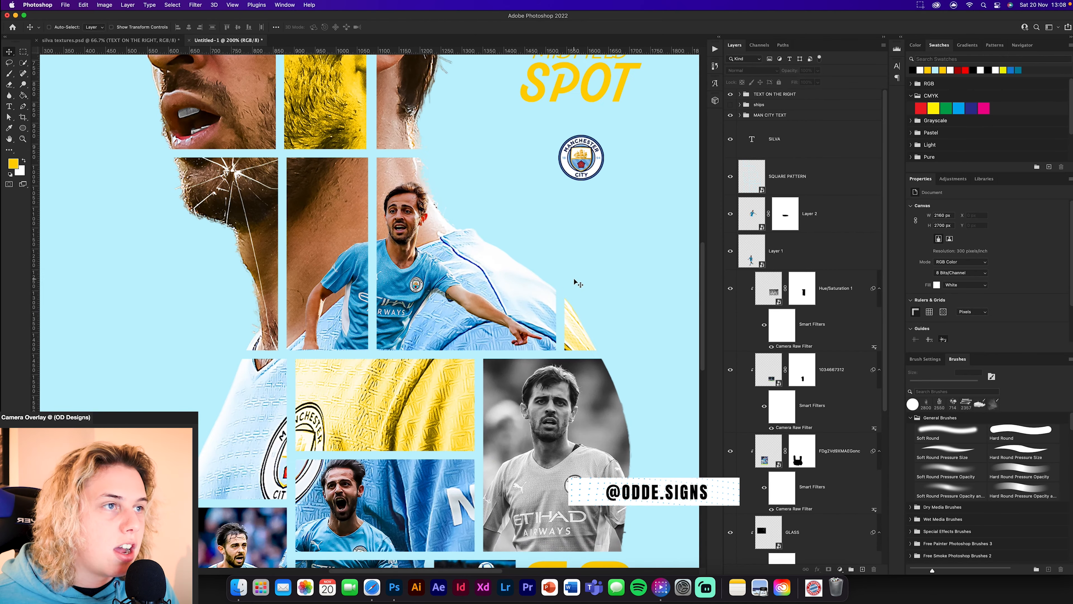
{"action": "left_click_drag", "start_coordinate": [567, 254], "coordinate": [374, 434]}
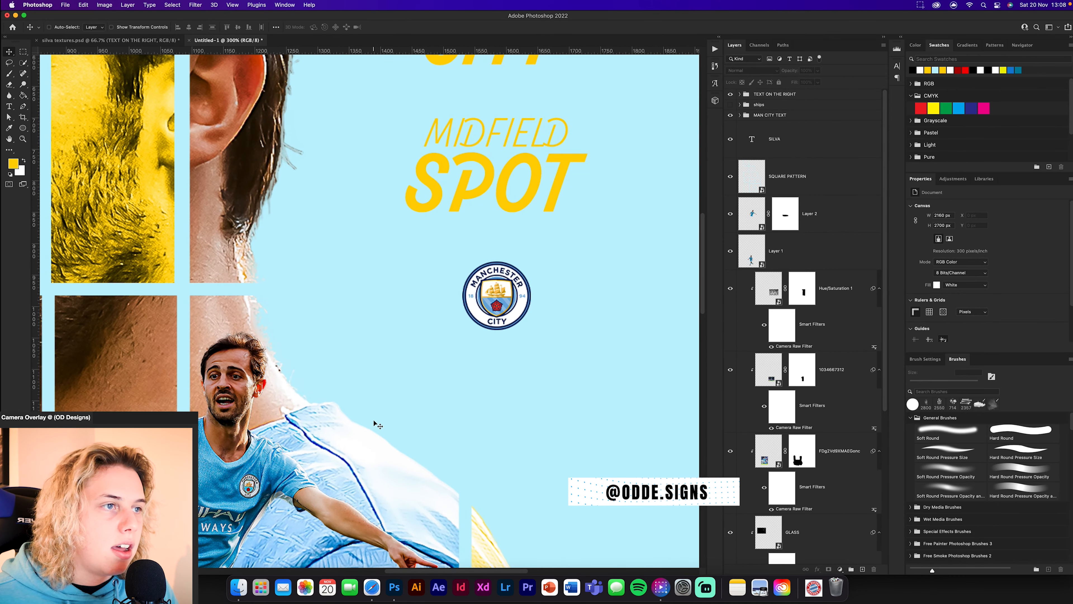
{"action": "scroll", "coordinate": [500, 311], "scroll_direction": "up", "scroll_amount": 7}
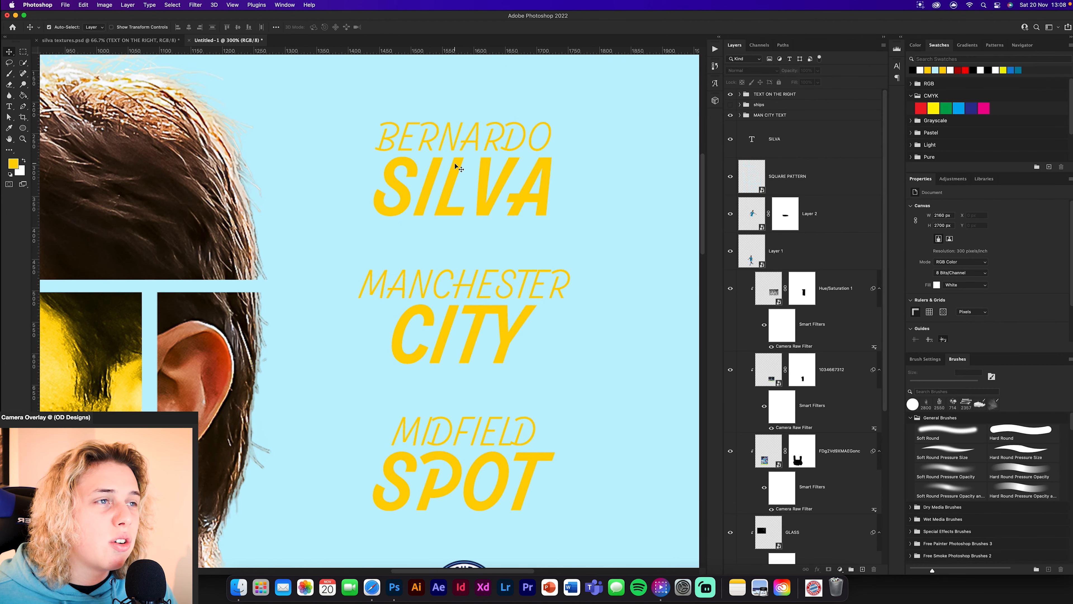
{"action": "key", "text": "super+minus"}
{"action": "key", "text": "super+minus"}
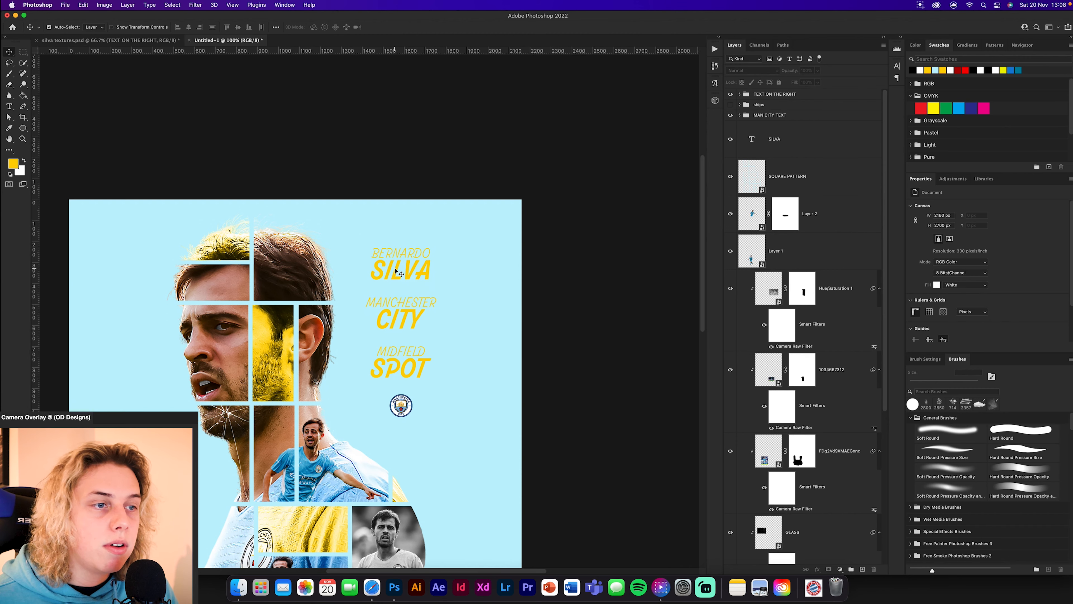
{"action": "key", "text": "super+minus"}
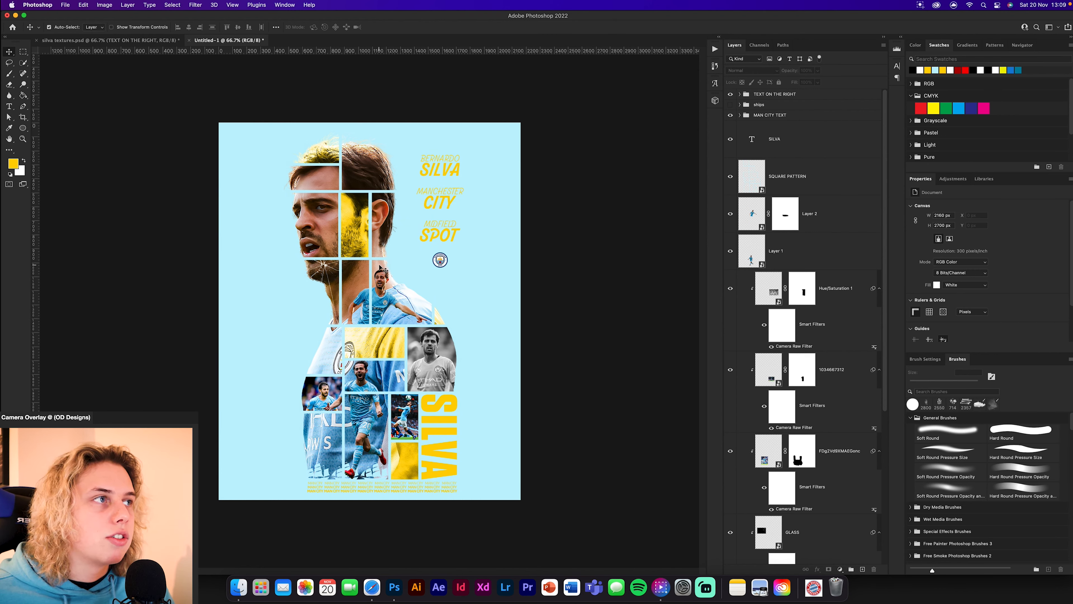
Stamp all visible layers into one new layer above TEXT ON THE RIGHT and convert it to a smart object.
{"action": "left_click", "coordinate": [804, 100]}
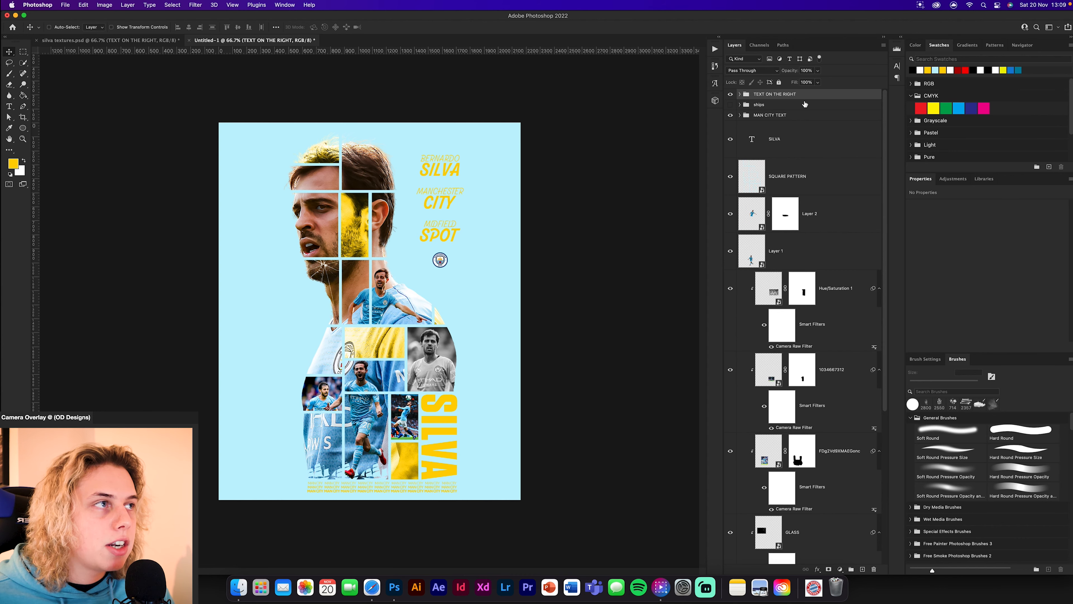
{"action": "key", "text": "super+alt+shift+e"}
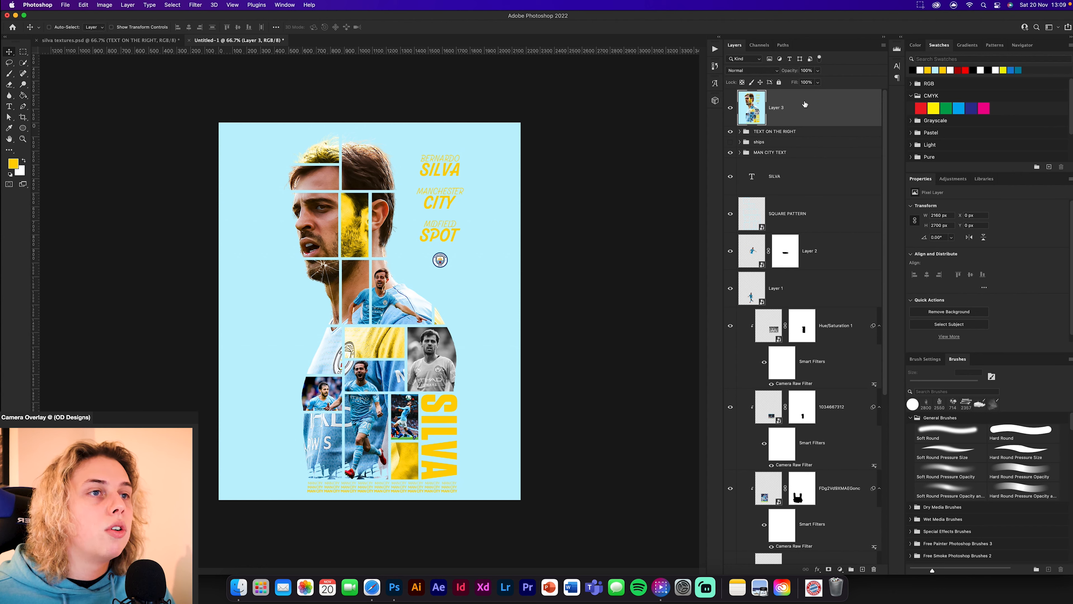
{"action": "right_click", "coordinate": [813, 113]}
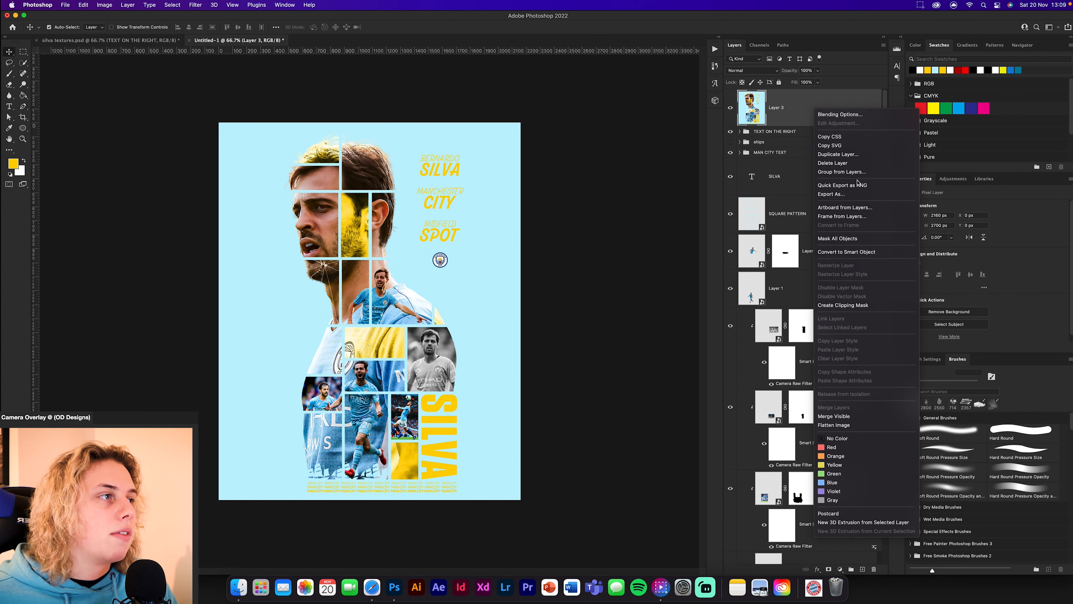
{"action": "left_click", "coordinate": [864, 251]}
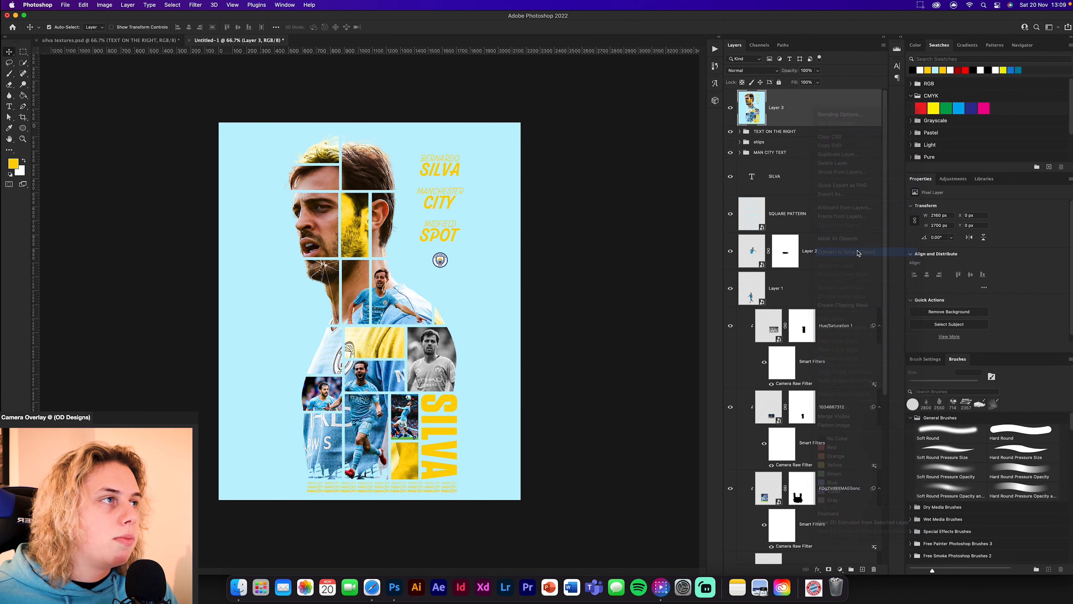
With the Camera Raw Filter set Contrast +40, Highlights -16, Shadows +8, Whites -29, Blacks +8, Texture +47, Clarity +22, Dehaze +7, Vibrance +7, Saturation +14.
{"action": "left_click", "coordinate": [195, 5]}
{"action": "left_click", "coordinate": [228, 68]}
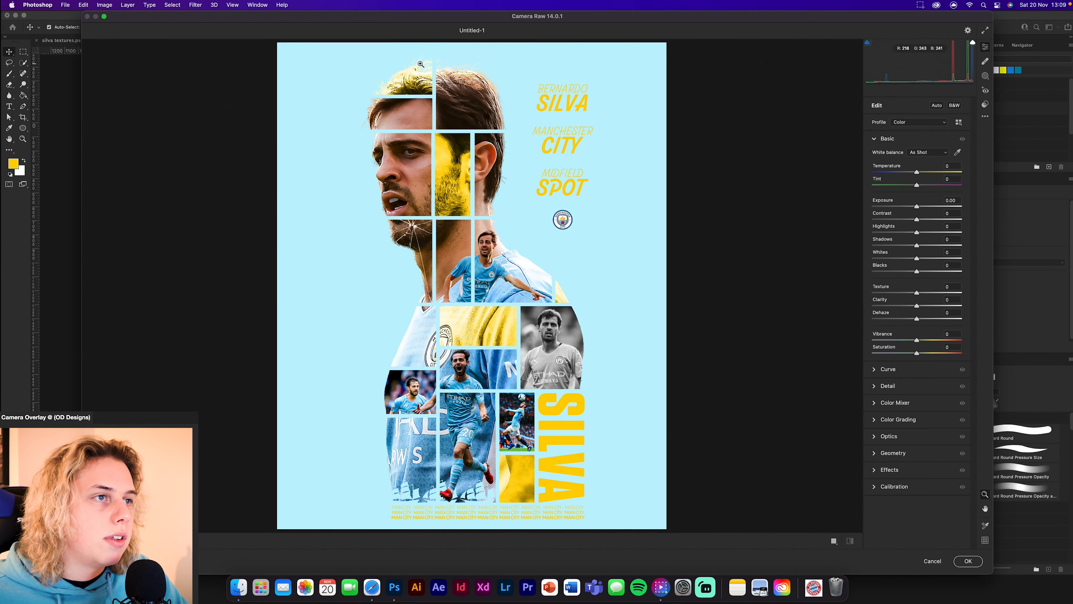
{"action": "key", "text": "f"}
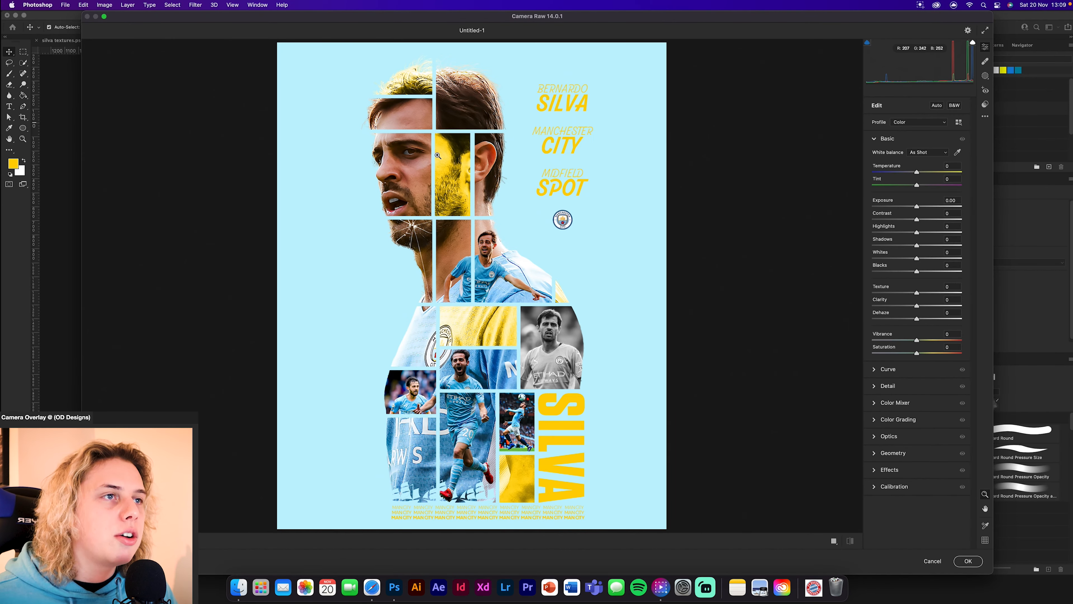
{"action": "left_click_drag", "start_coordinate": [918, 219], "coordinate": [923, 352]}
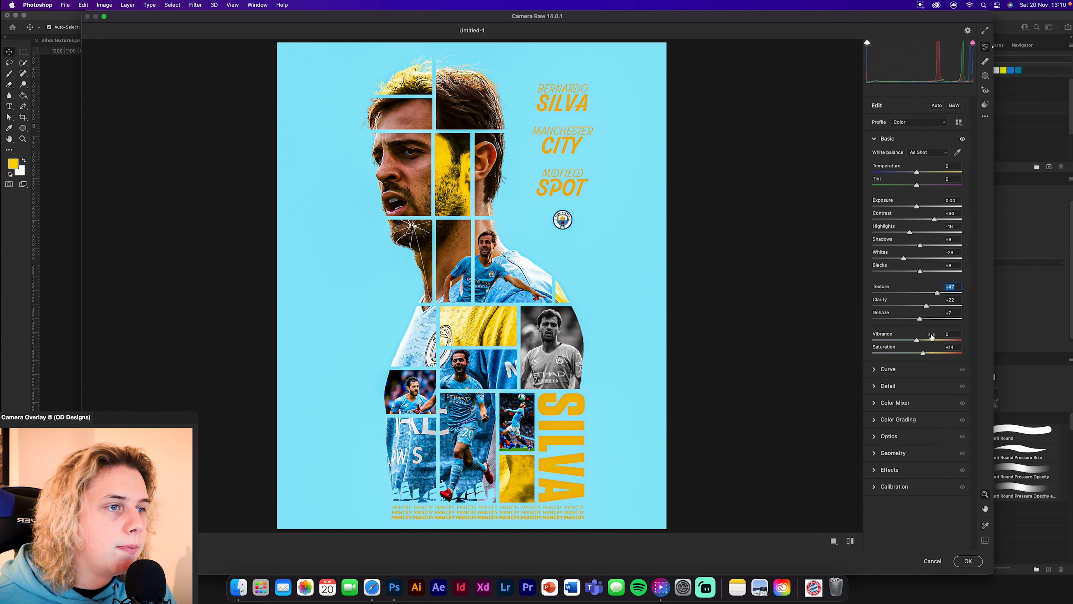
{"action": "left_click_drag", "start_coordinate": [917, 339], "coordinate": [920, 340]}
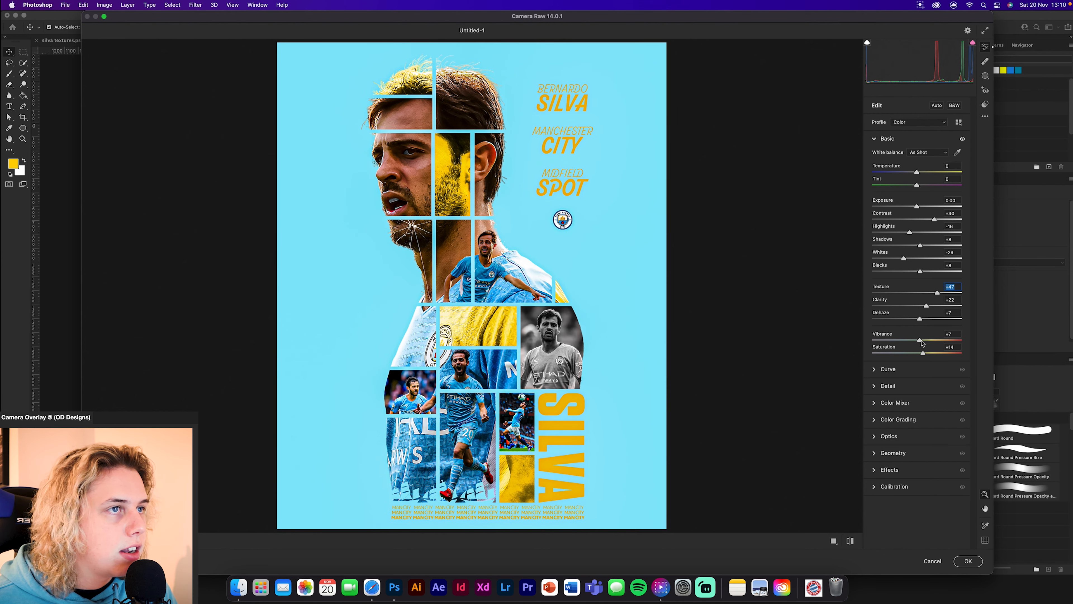
Shape the point curve into a slight S, mapping input 27 to output 23 and input 221 to output 226.
{"action": "left_click", "coordinate": [902, 368]}
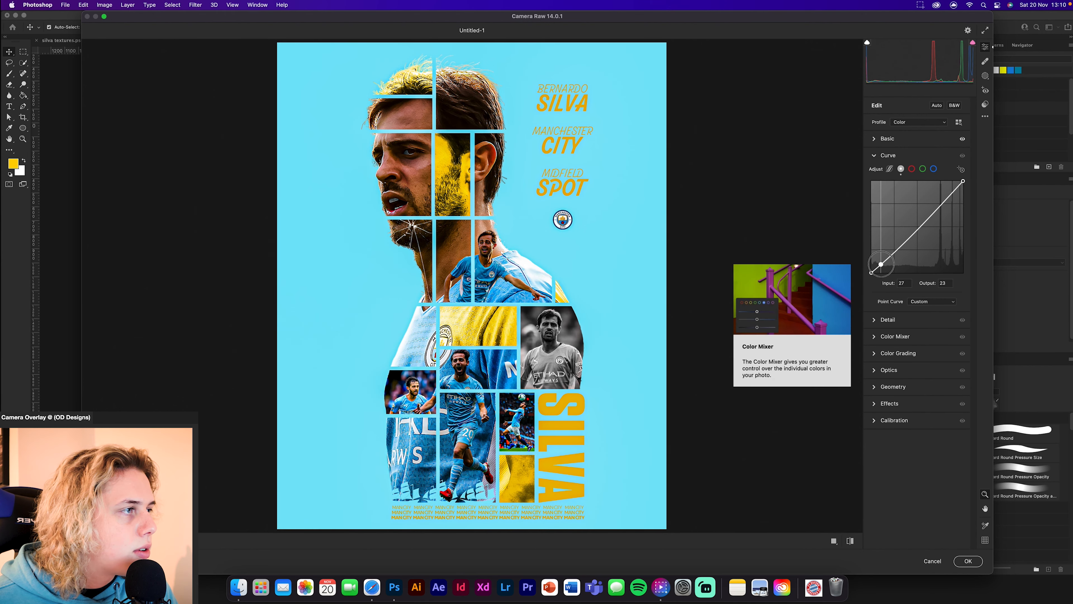
{"action": "left_click", "coordinate": [880, 264]}
{"action": "left_click", "coordinate": [950, 192]}
{"action": "left_click_drag", "start_coordinate": [951, 192], "coordinate": [951, 191]}
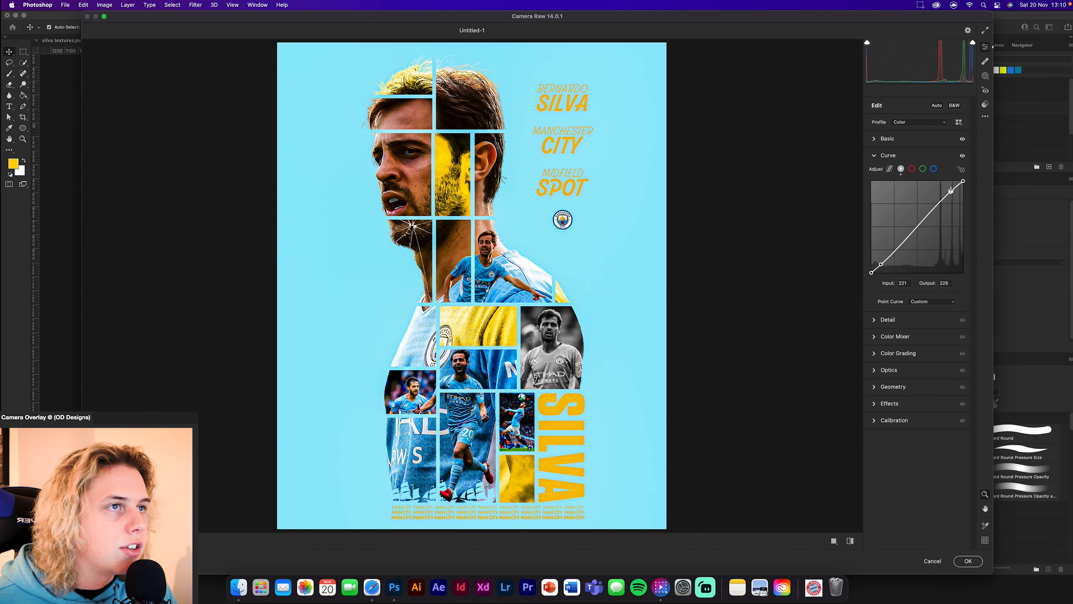
Set Sharpening to 122 and both noise reductions to 20, and shift the hues of Reds to +7, Oranges to -15 and Yellows to -19.
{"action": "left_click", "coordinate": [887, 319]}
{"action": "left_click_drag", "start_coordinate": [872, 193], "coordinate": [945, 197]}
{"action": "mouse_move", "coordinate": [873, 210]}
{"action": "left_mouse_down"}
{"action": "mouse_move", "coordinate": [898, 211]}
{"action": "mouse_move", "coordinate": [900, 226]}
{"action": "mouse_move", "coordinate": [889, 214]}
{"action": "left_mouse_up"}
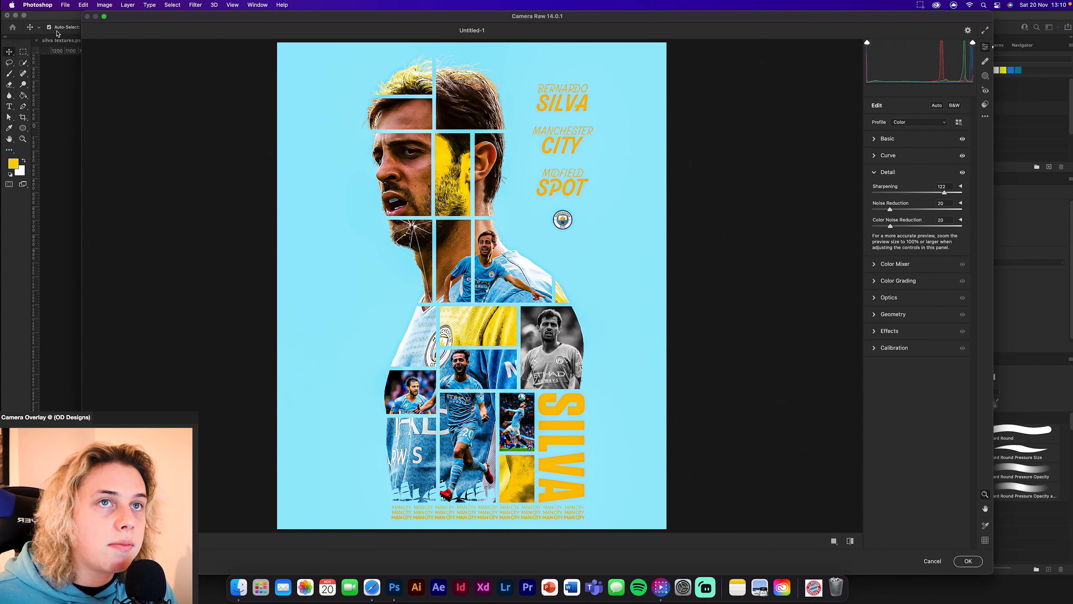
{"action": "left_click", "coordinate": [882, 263]}
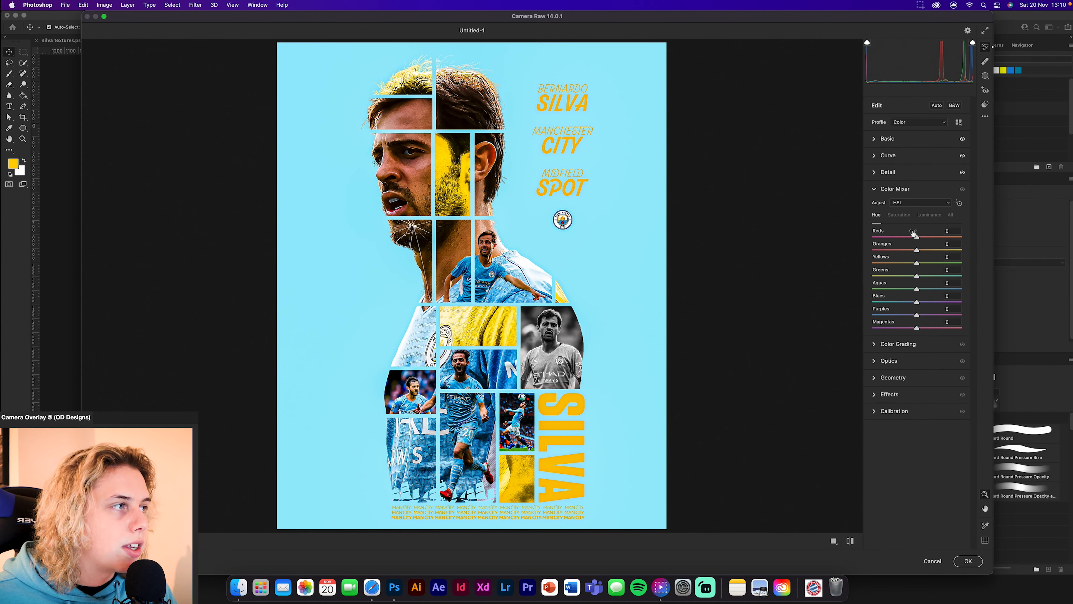
{"action": "mouse_move", "coordinate": [916, 250]}
{"action": "left_mouse_down"}
{"action": "mouse_move", "coordinate": [928, 253]}
{"action": "mouse_move", "coordinate": [910, 251]}
{"action": "mouse_move", "coordinate": [929, 238]}
{"action": "mouse_move", "coordinate": [907, 238]}
{"action": "mouse_move", "coordinate": [921, 237]}
{"action": "mouse_move", "coordinate": [908, 264]}
{"action": "left_mouse_up"}
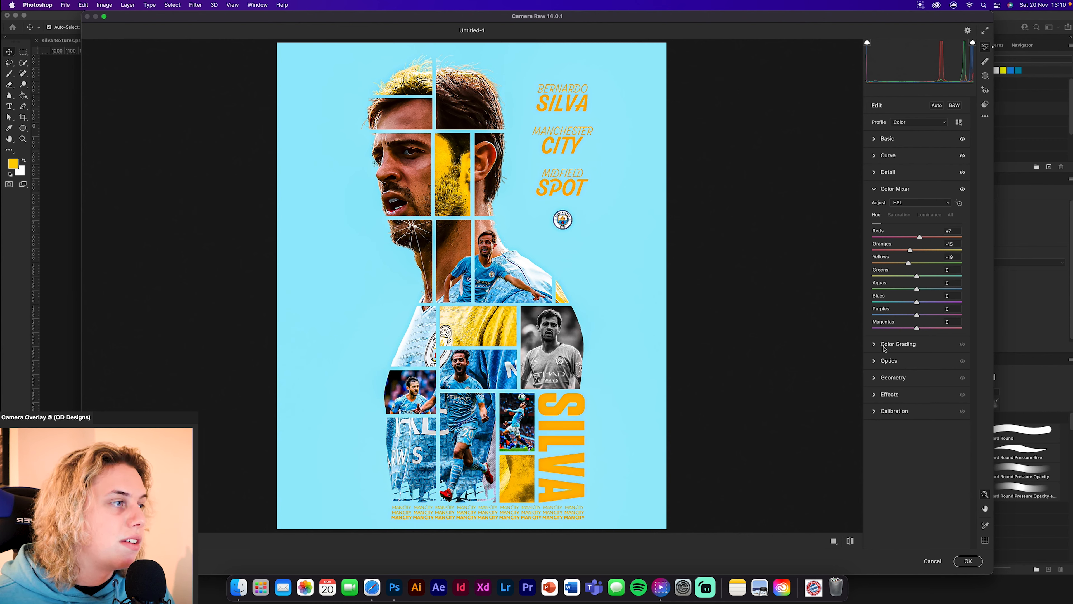
Set Grain to 29 and Vignetting to -12, and compare the before and after versions side by side with the Basic settings open.
{"action": "left_click", "coordinate": [876, 395]}
{"action": "left_click_drag", "start_coordinate": [872, 276], "coordinate": [898, 276]}
{"action": "left_click_drag", "start_coordinate": [916, 321], "coordinate": [911, 322]}
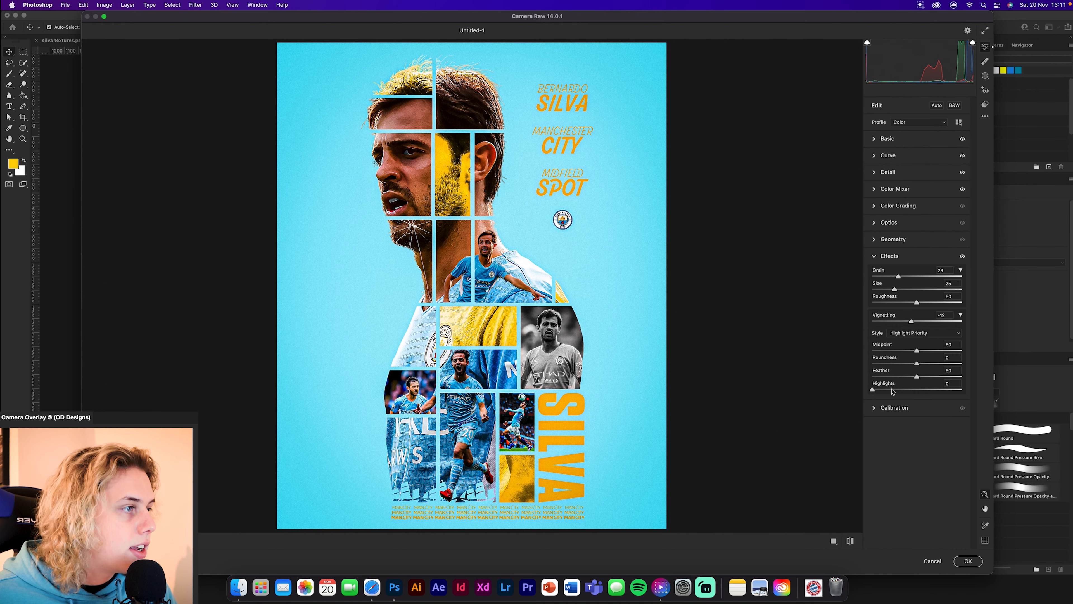
{"action": "left_click", "coordinate": [834, 542]}
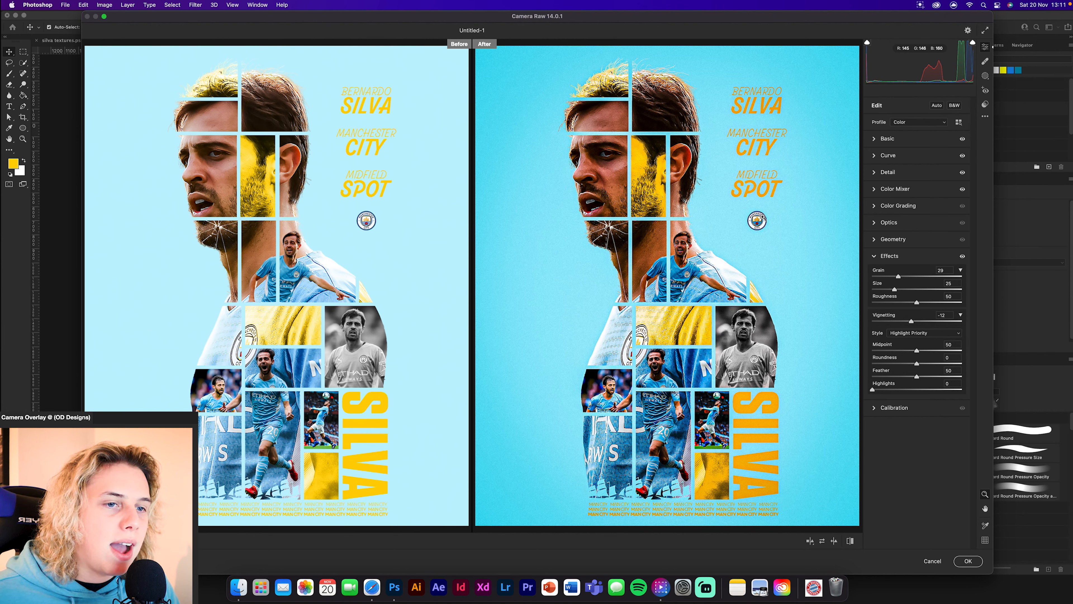
{"action": "left_click", "coordinate": [887, 139]}
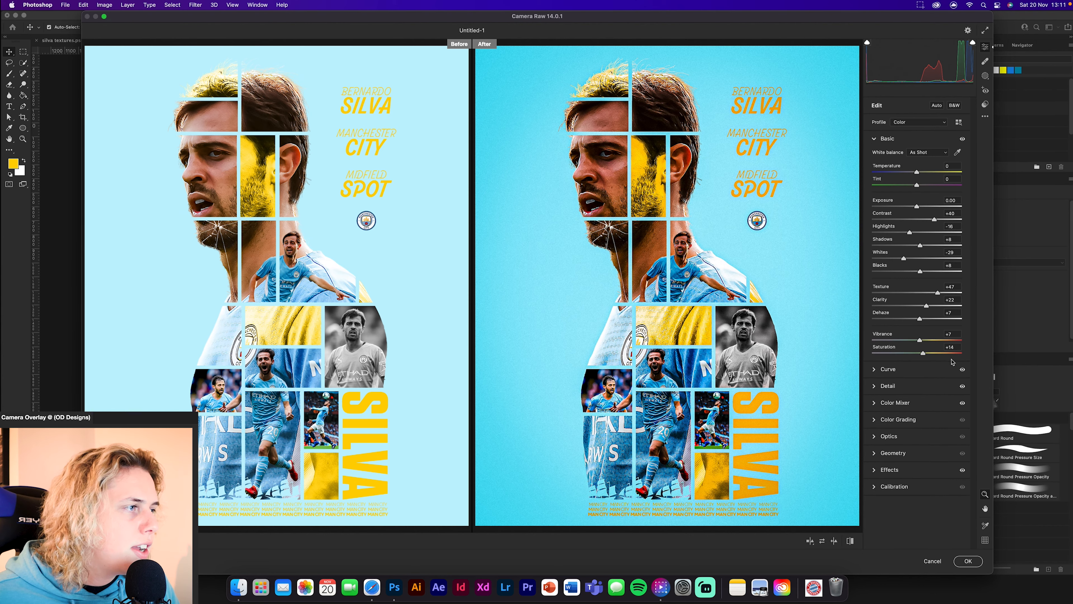